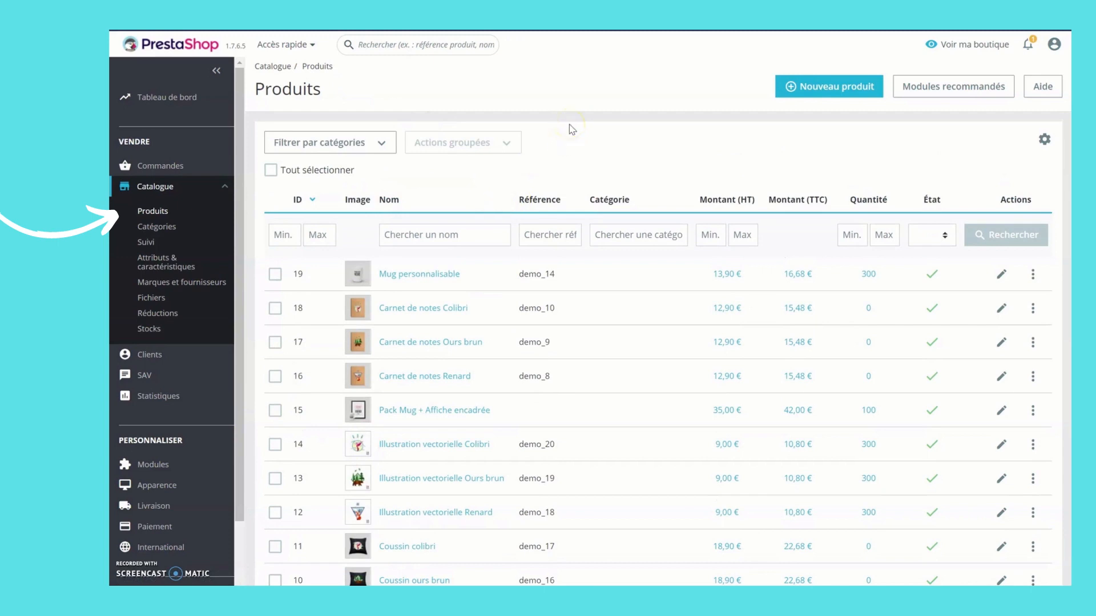
Create a new product in the catalogue and name it "Cahier spirales"
click(570, 131)
click(813, 86)
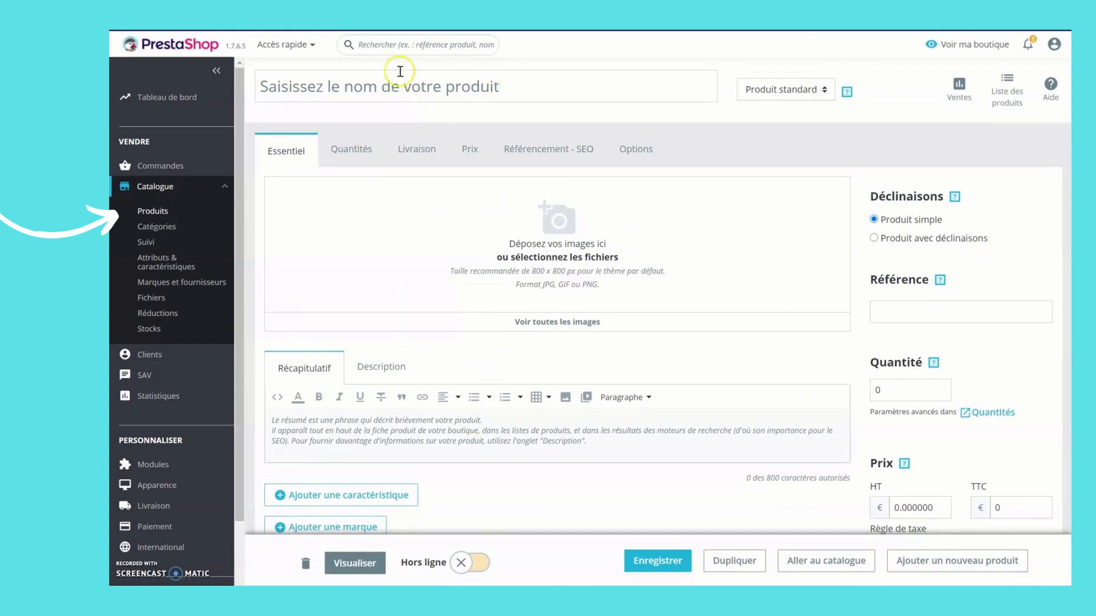
click(397, 90)
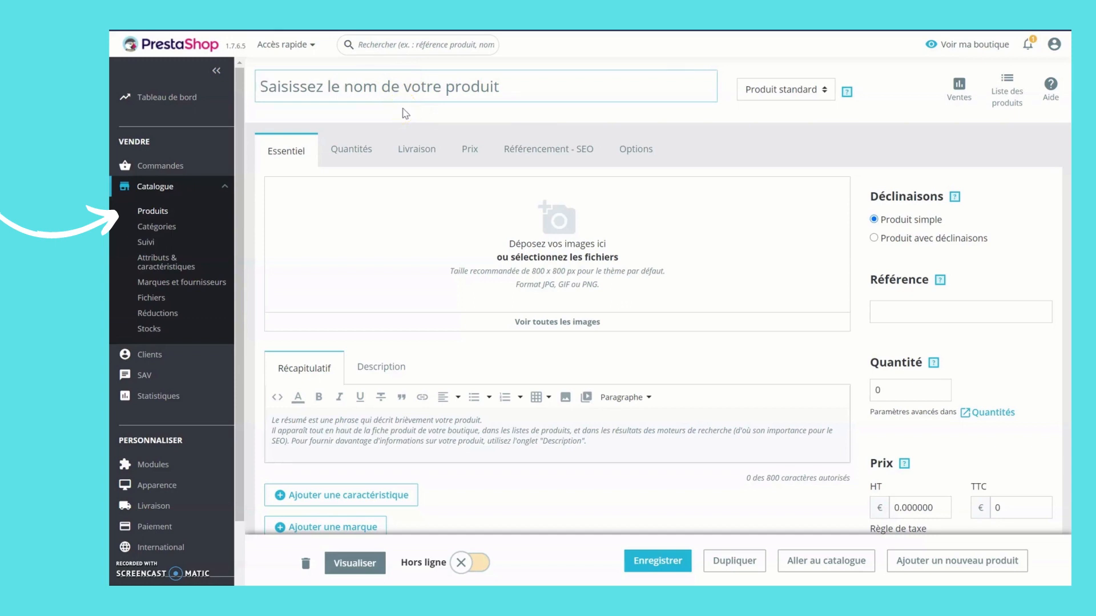
text(Ca)
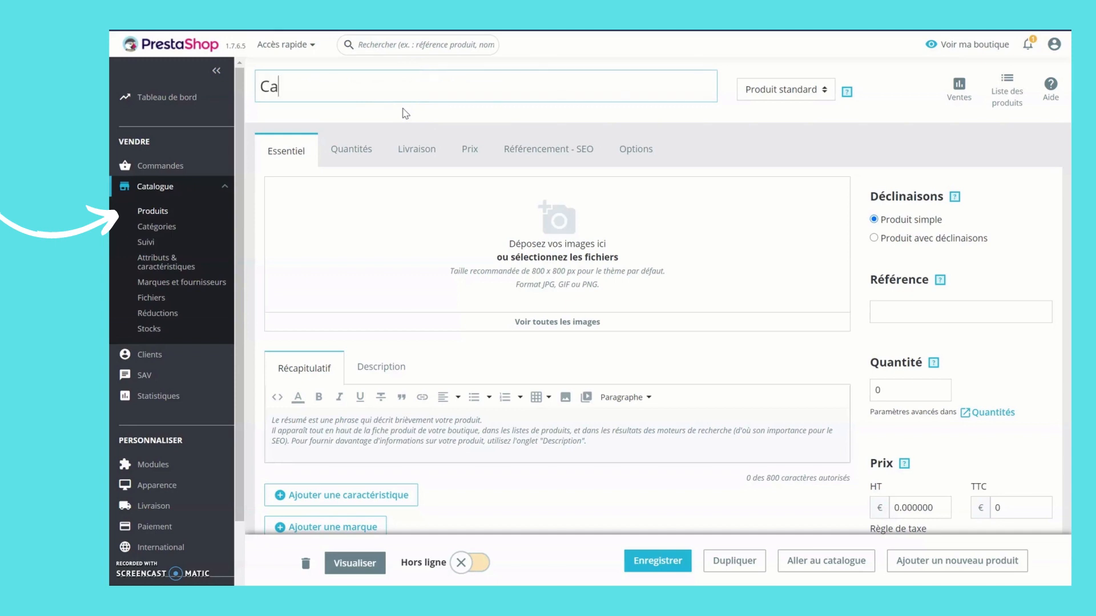
text(hier spirales)
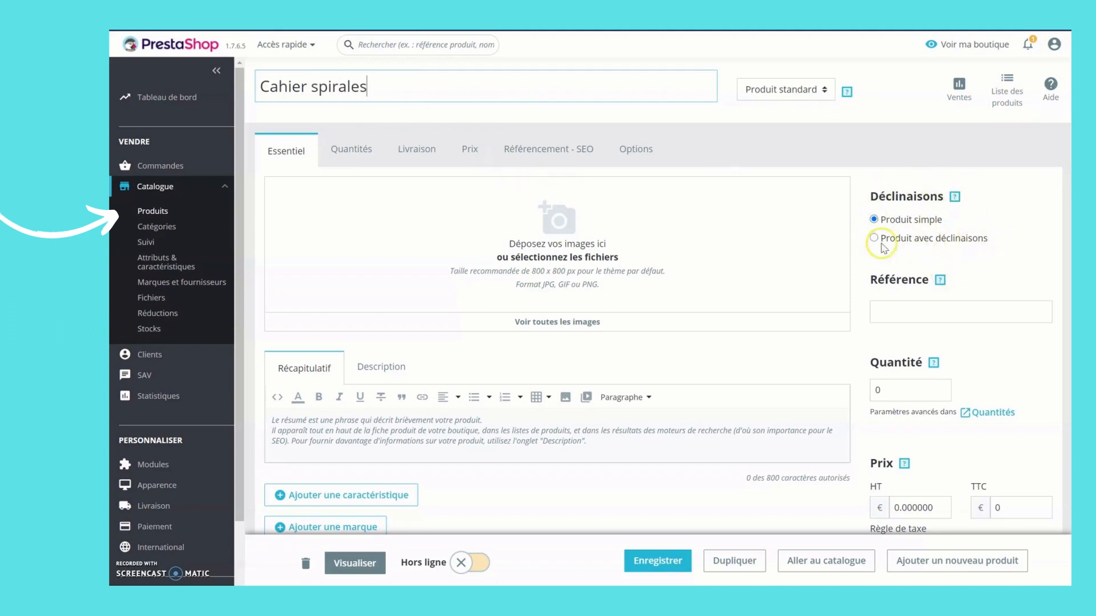
Set the product to "Produit avec déclinaisons" and look over its combination settings before returning to the essential product details
drag(878, 196, 938, 196)
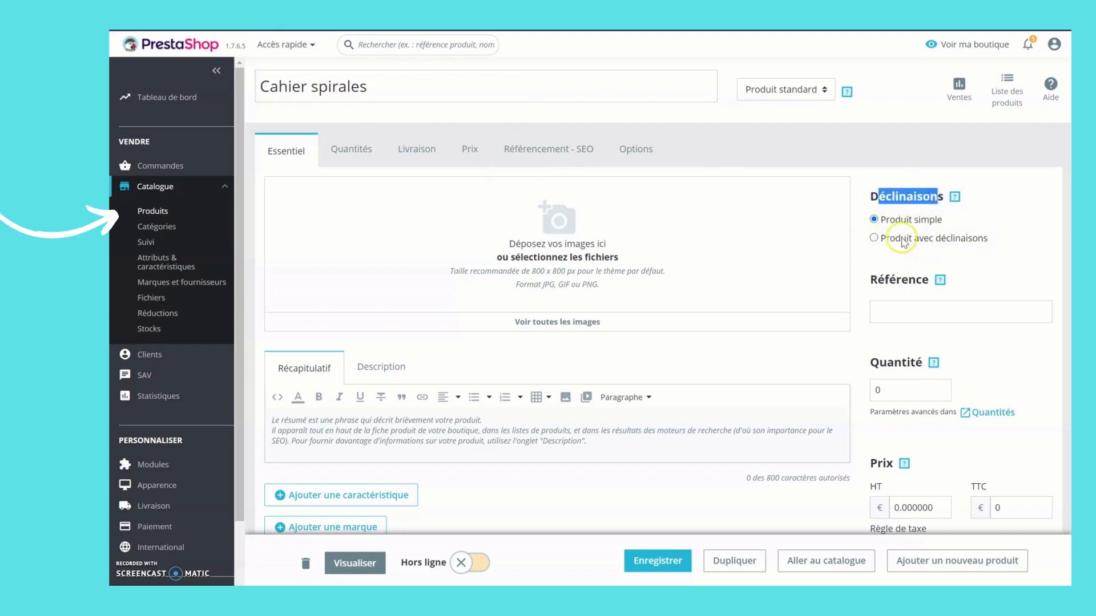
click(874, 238)
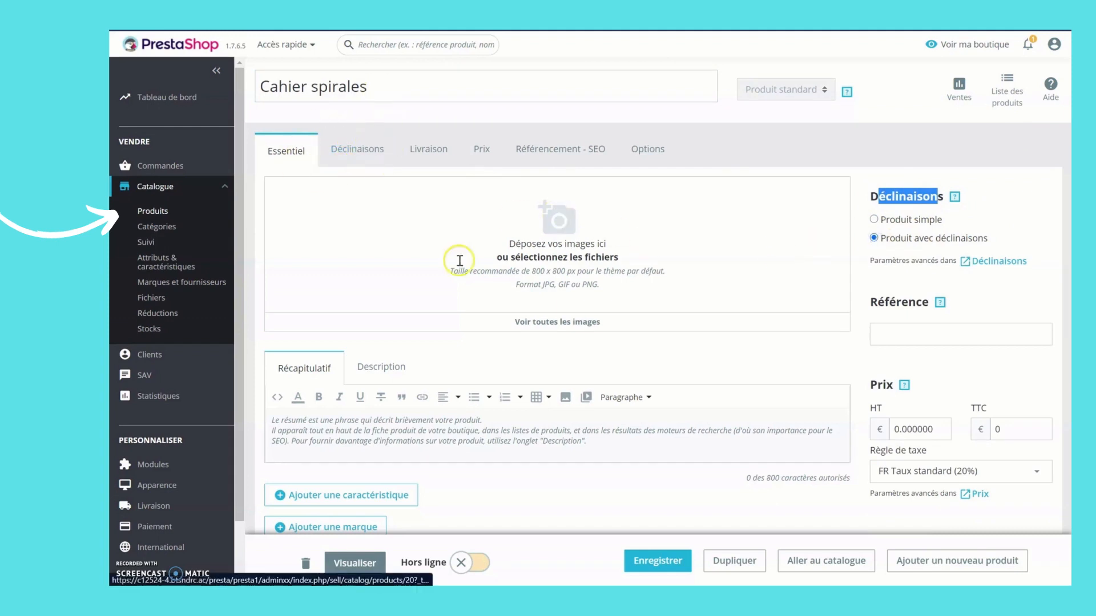
click(342, 152)
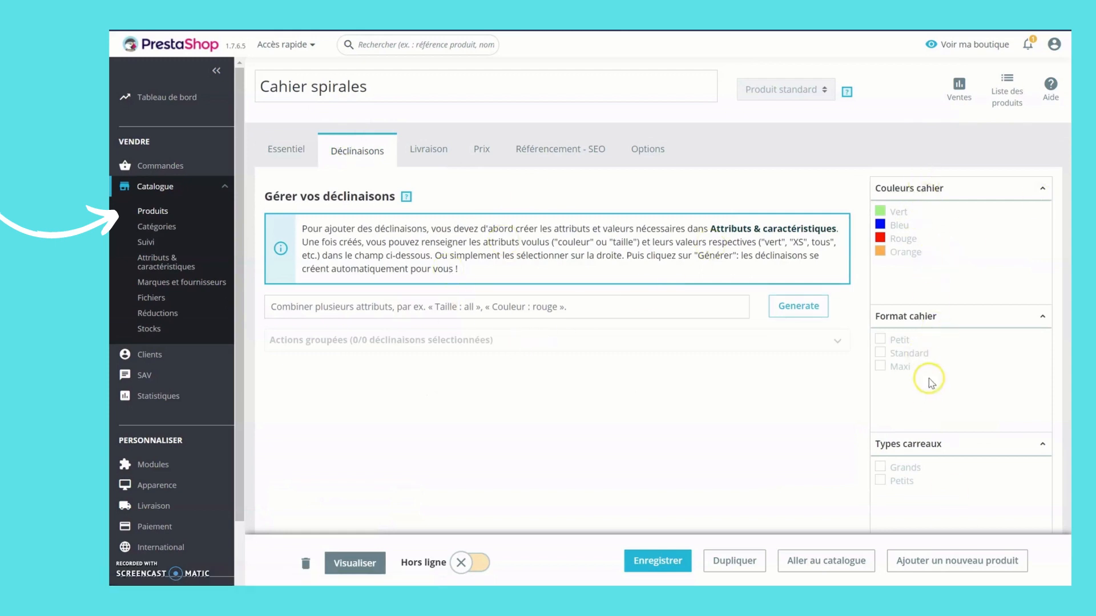
scroll(936, 399, down, 3)
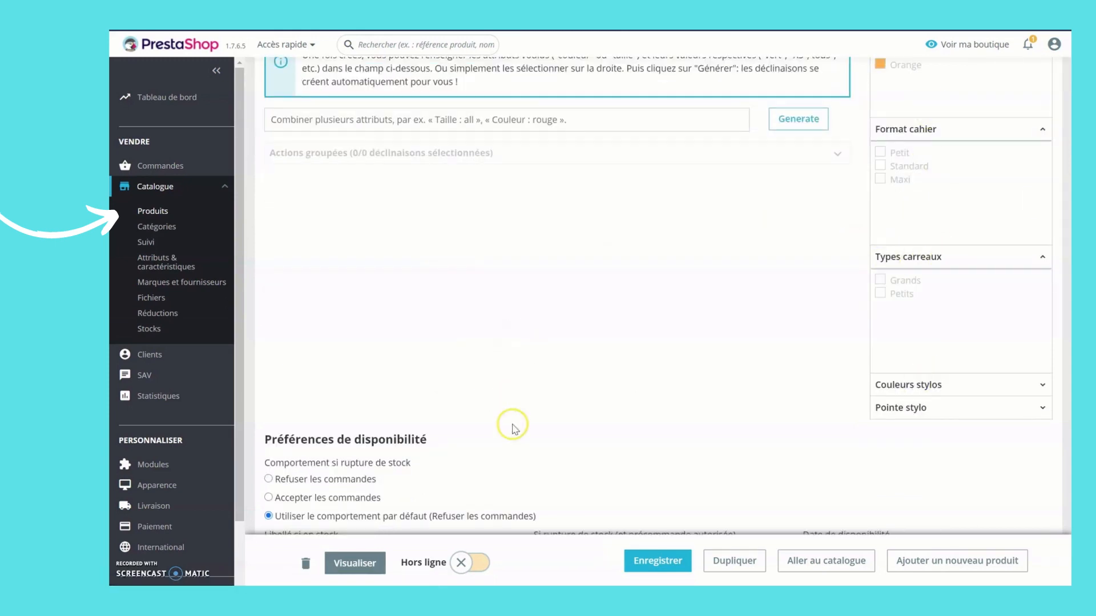
scroll(436, 349, up, 5)
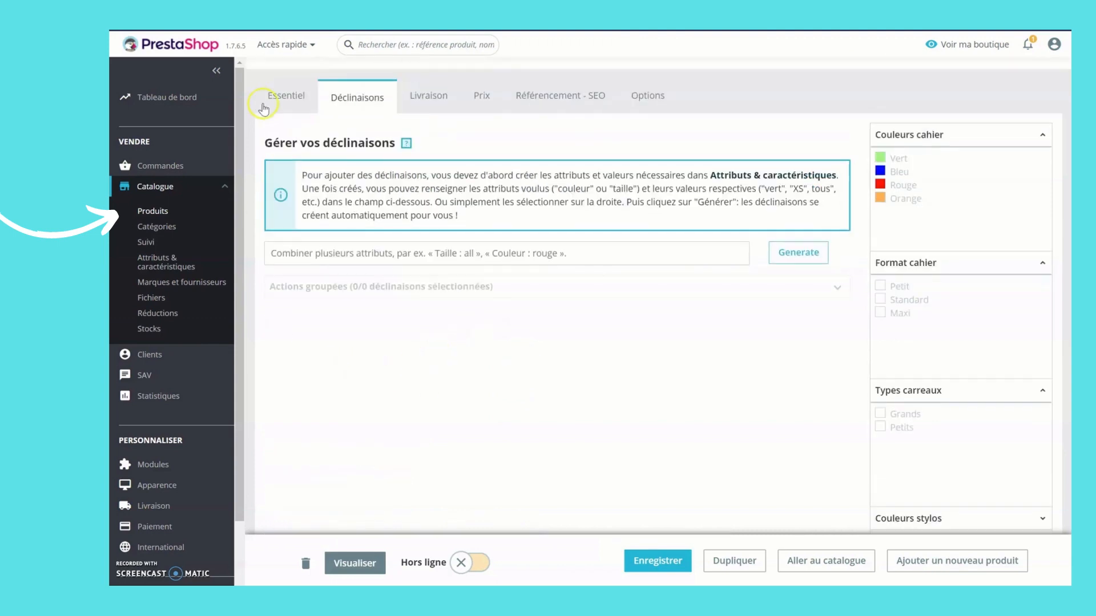
click(270, 96)
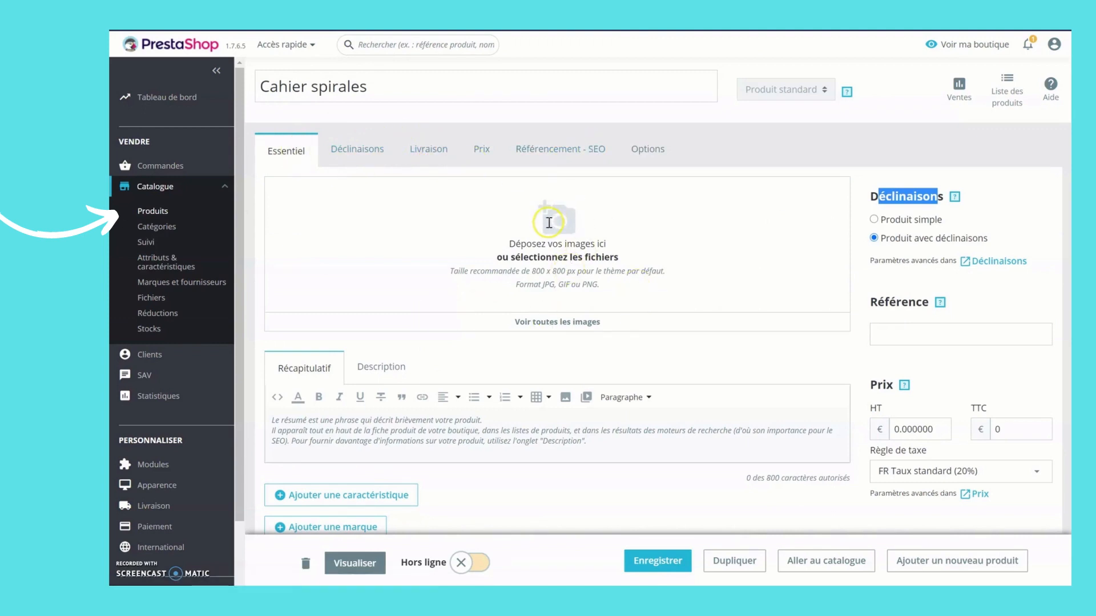
click(873, 239)
Upload the green, orange, blue and four-notebook pictures from the PRESTASHOP folder in Documents as product images
click(563, 221)
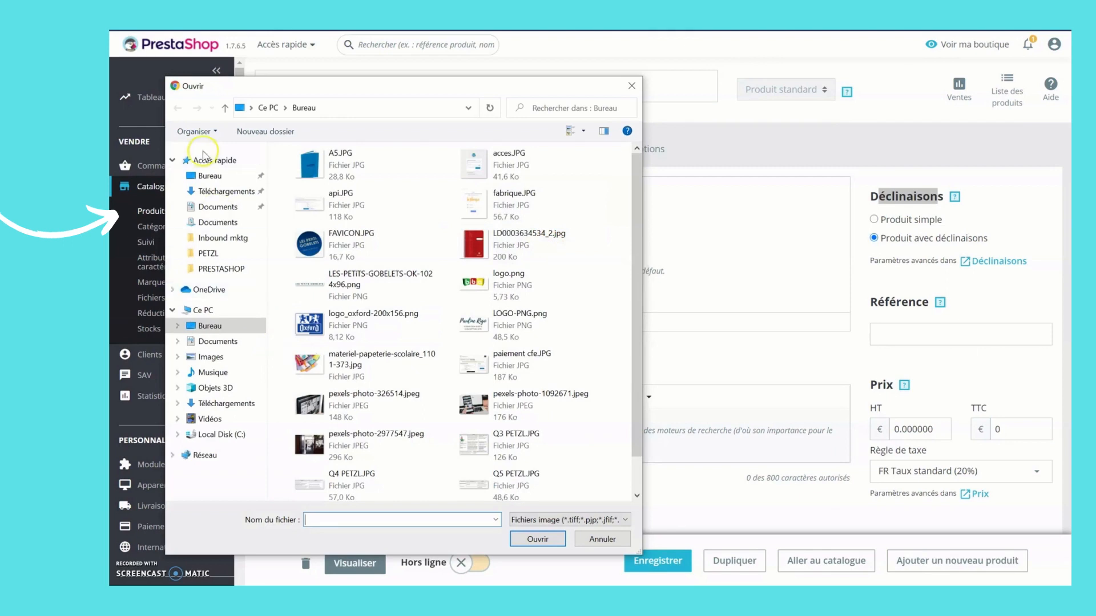
click(215, 207)
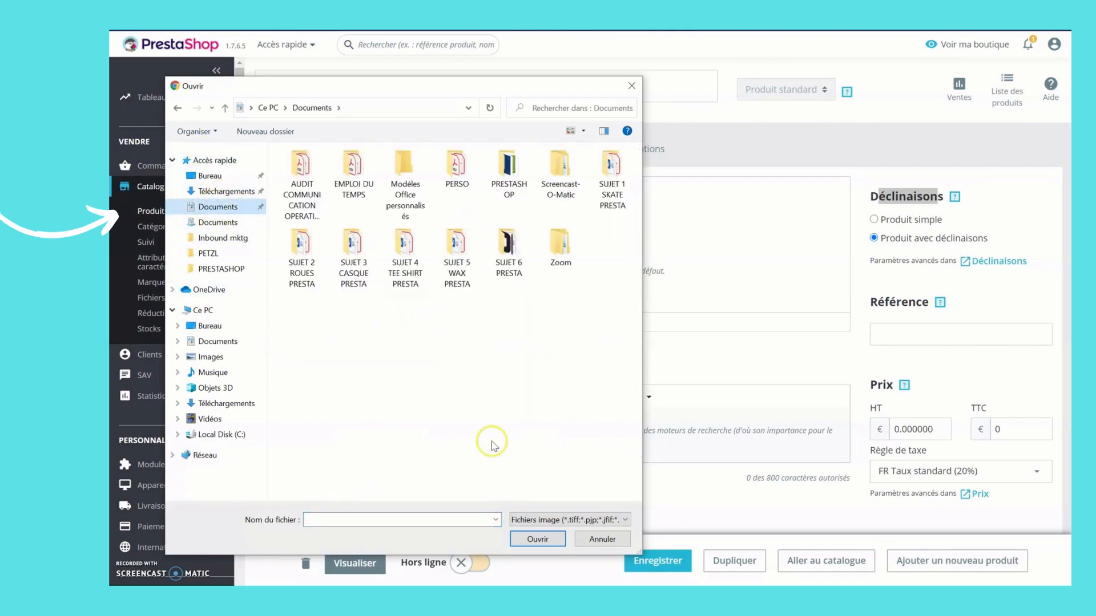
double_click(507, 194)
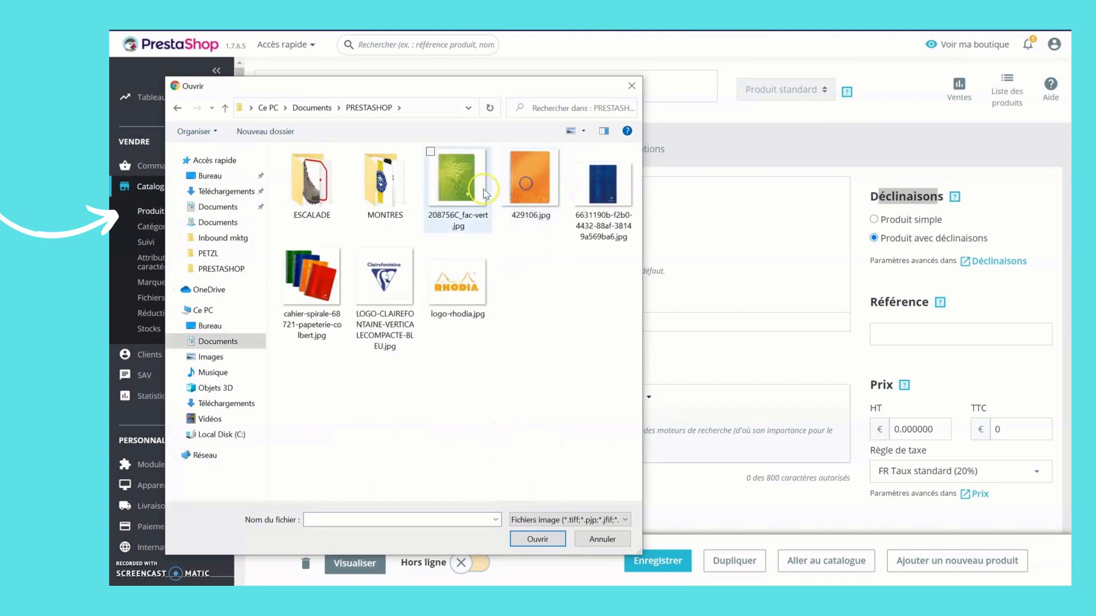
click(311, 280)
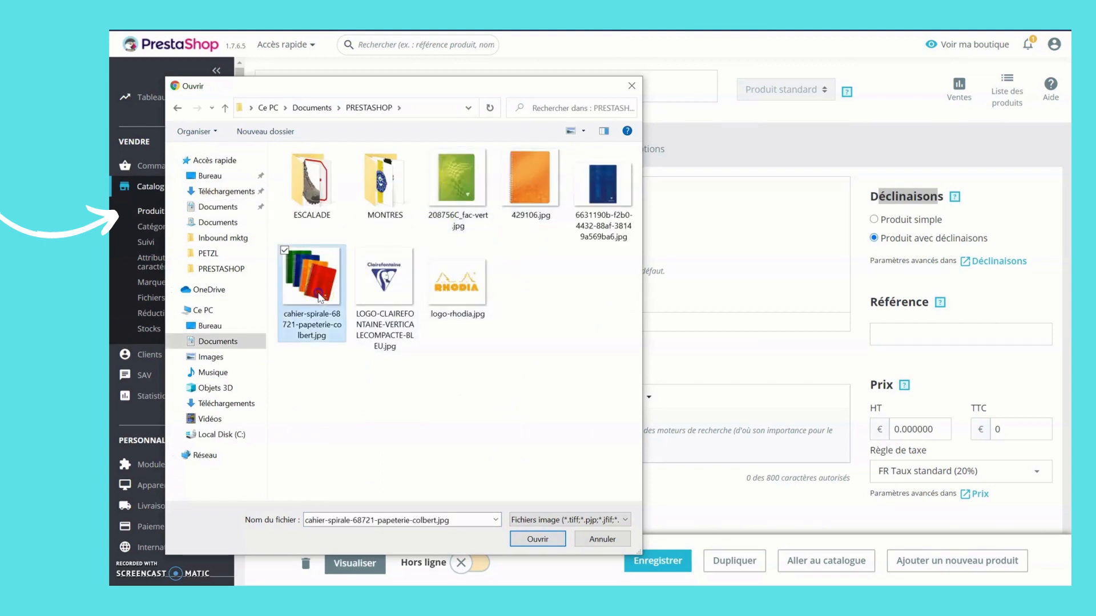
ctrl+click(469, 191)
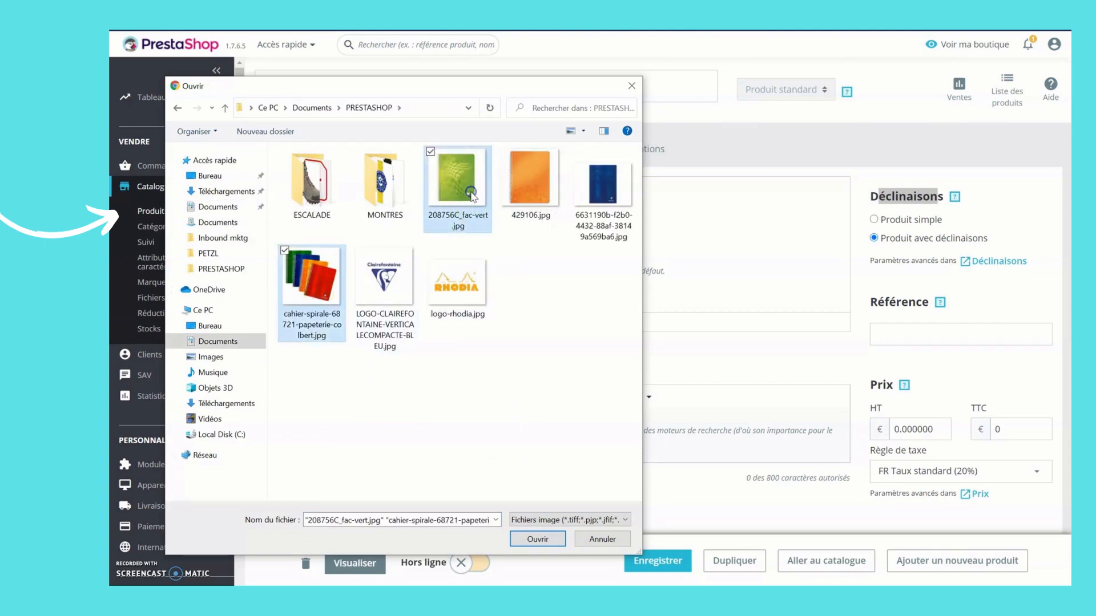
ctrl+click(552, 195)
ctrl+click(582, 209)
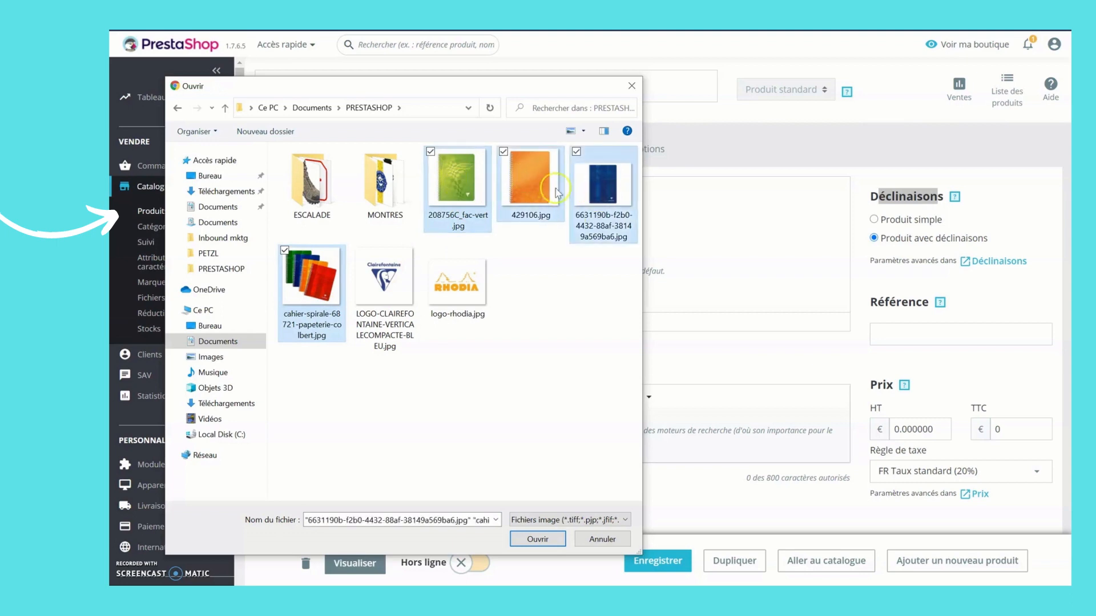
click(537, 540)
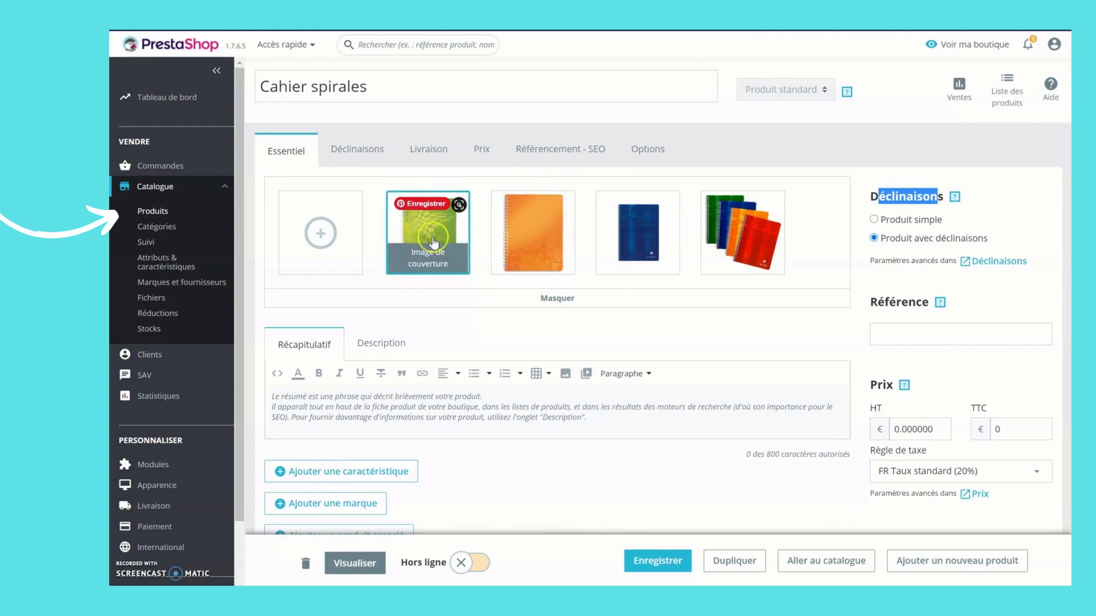
Make the picture of the four coloured notebooks the product's cover image and save that image setting
click(742, 244)
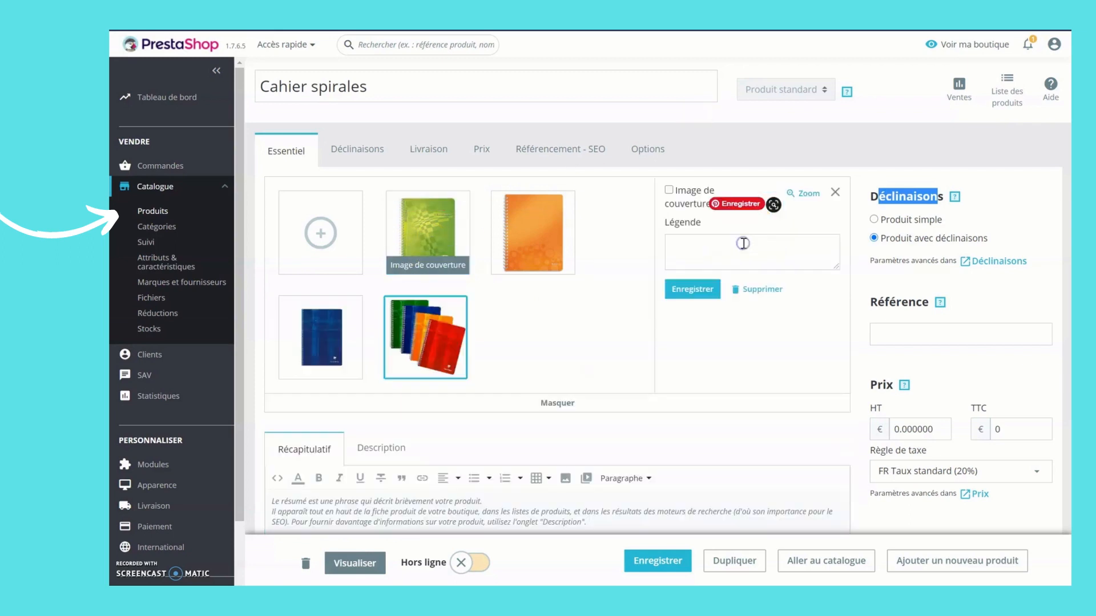
click(669, 190)
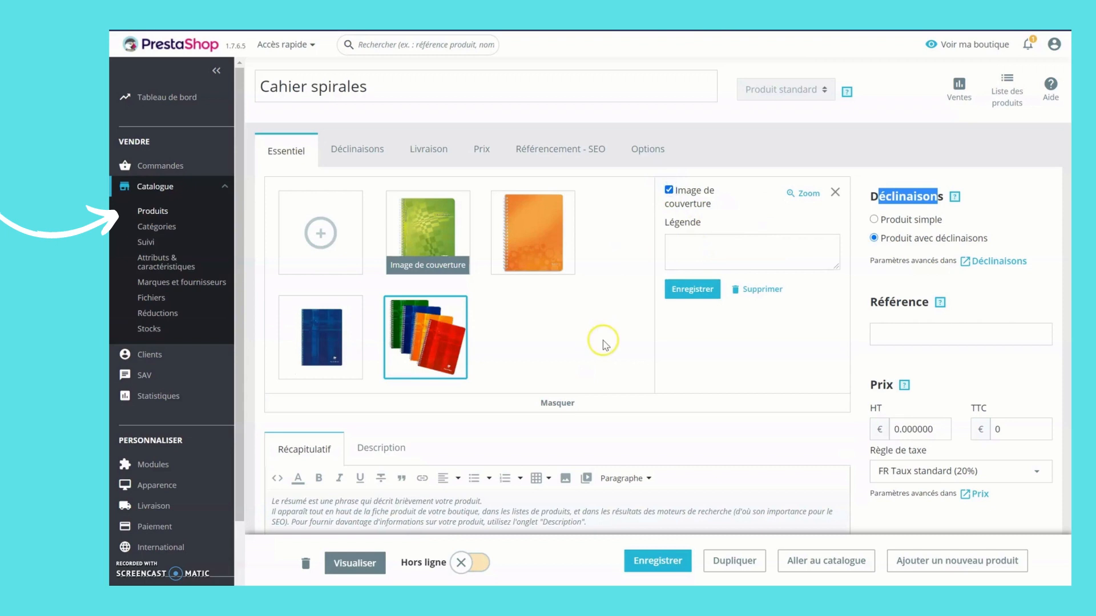
click(691, 295)
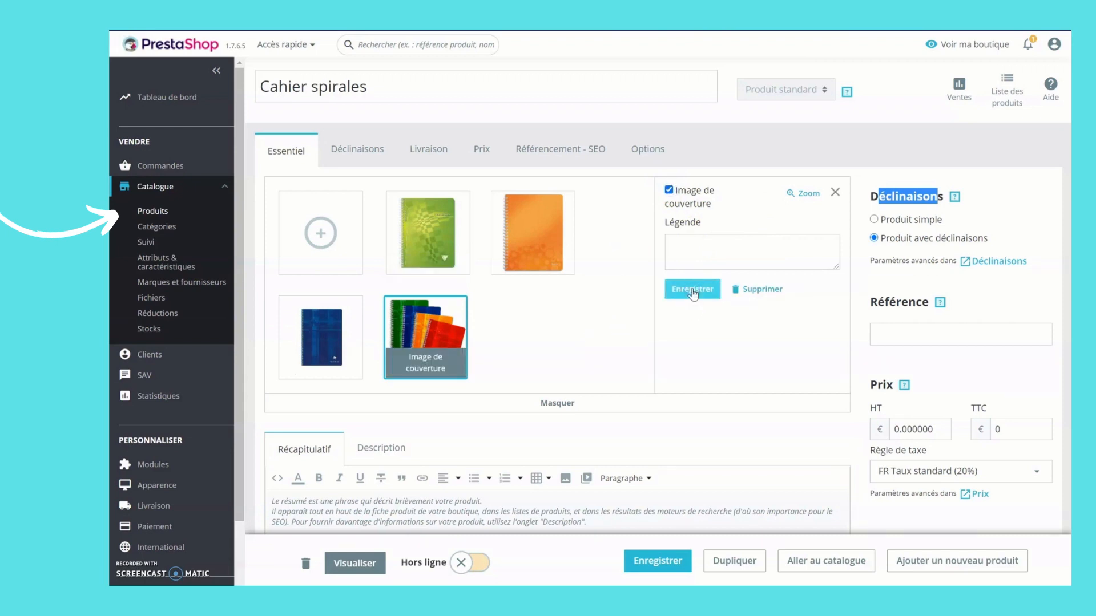
click(697, 291)
Enter the product reference AZERTYCOL and choose the tax rule FR Taux standard (20%)
scroll(551, 336, down, 3)
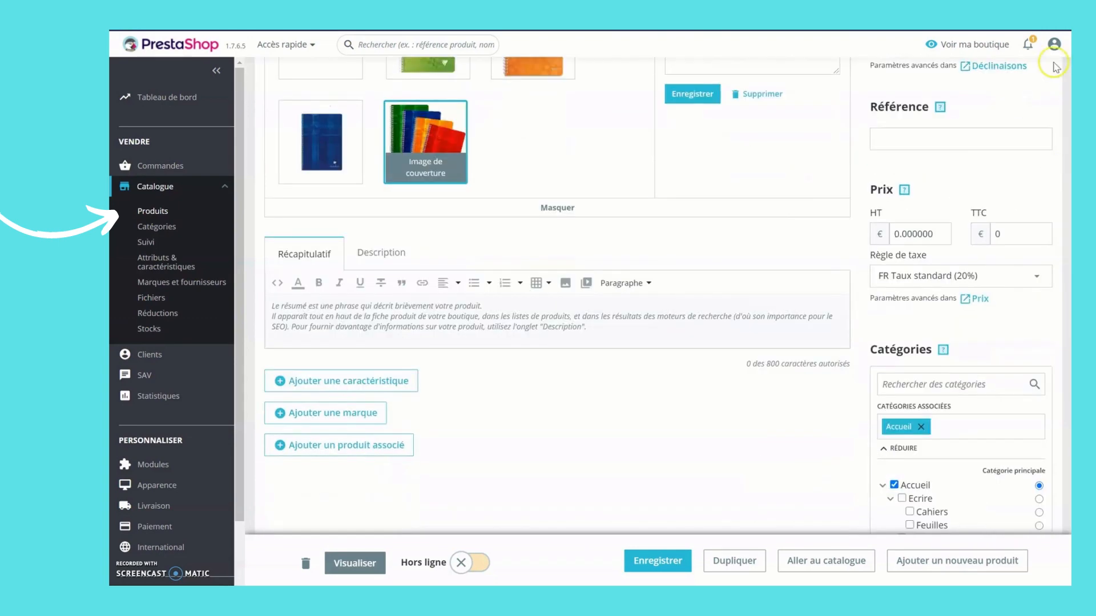
click(904, 133)
click(903, 140)
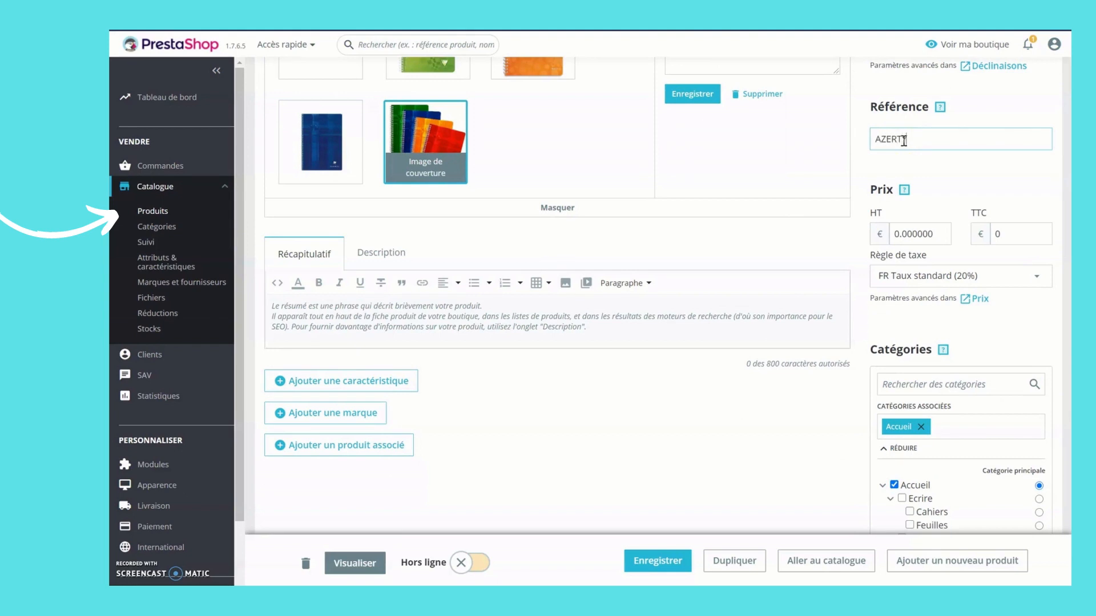
click(684, 311)
click(893, 278)
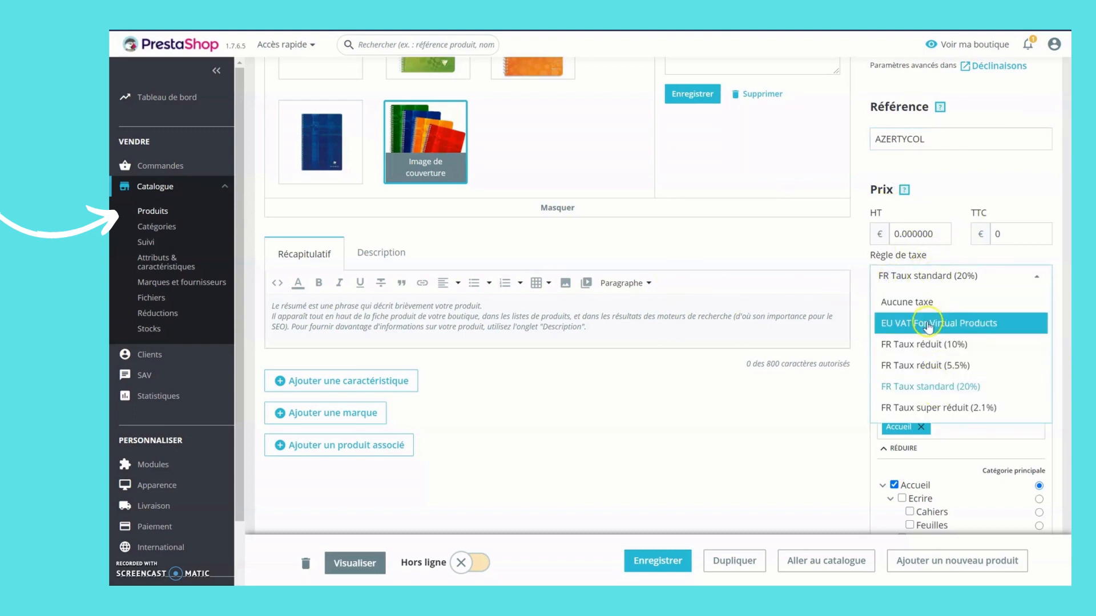
click(965, 387)
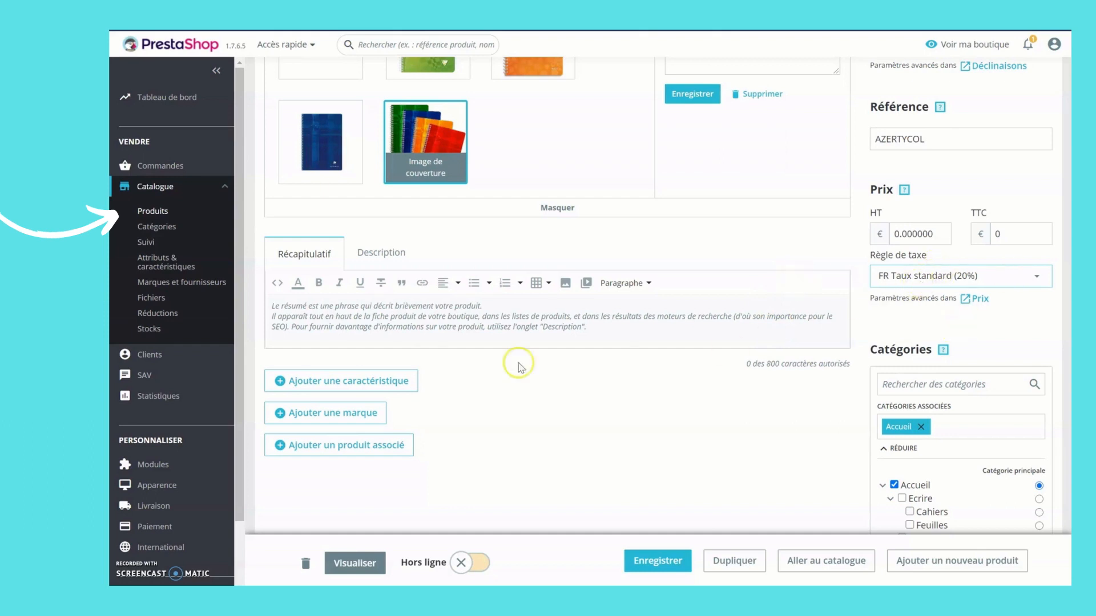
Write the product summary "Le super cahier à spirale de la marque Clairefontaine qui résistera à toutes les matières, à tous les stylos !"
click(408, 328)
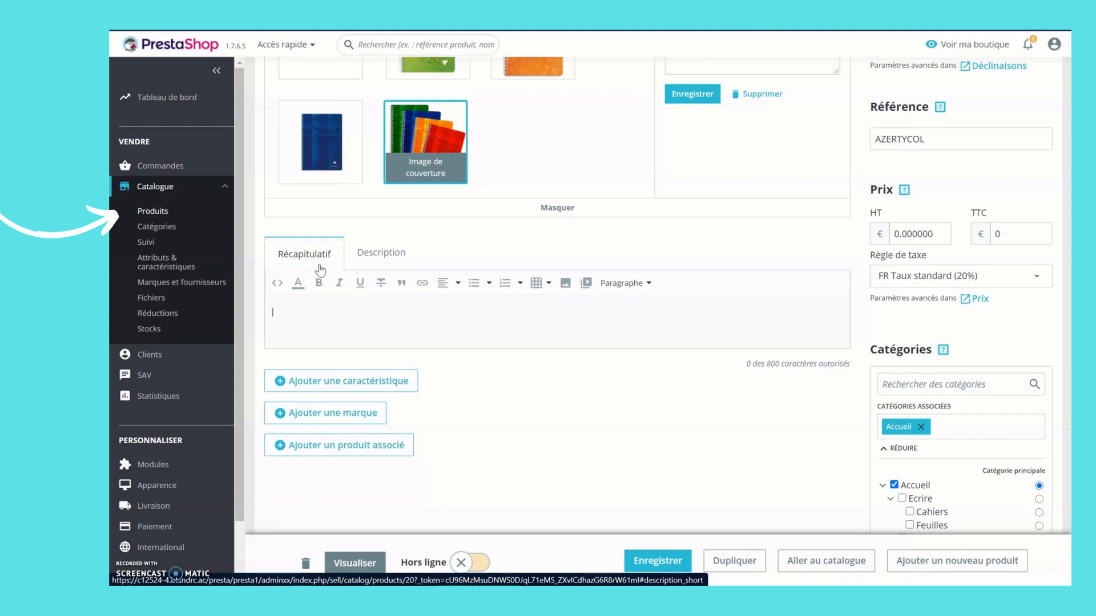
click(334, 337)
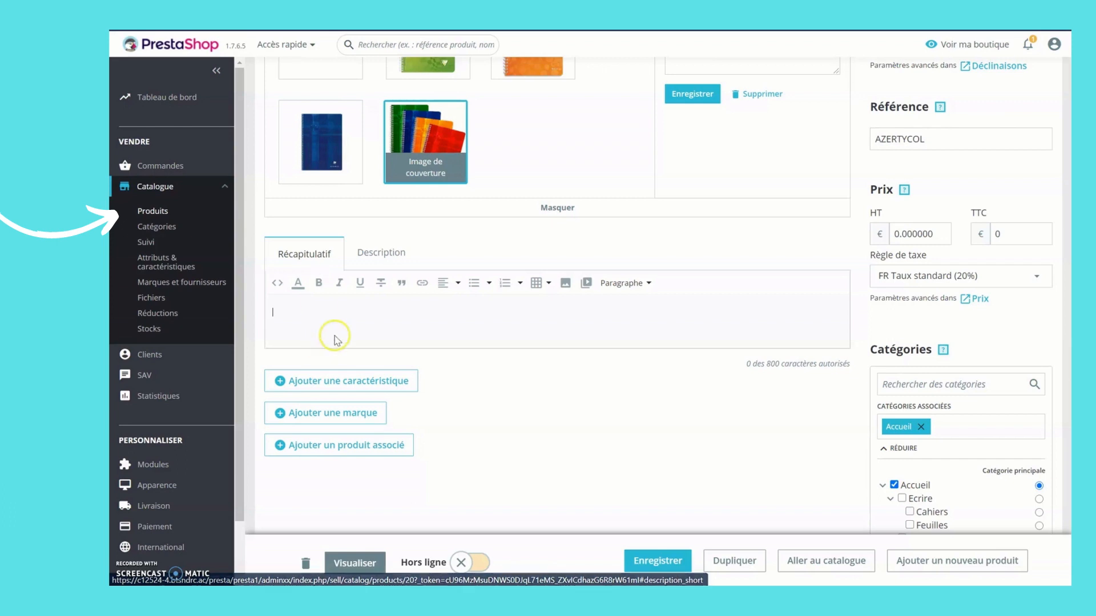
click(361, 302)
text(Le super cahier à spirale de la marQUE cLAIREFONT)
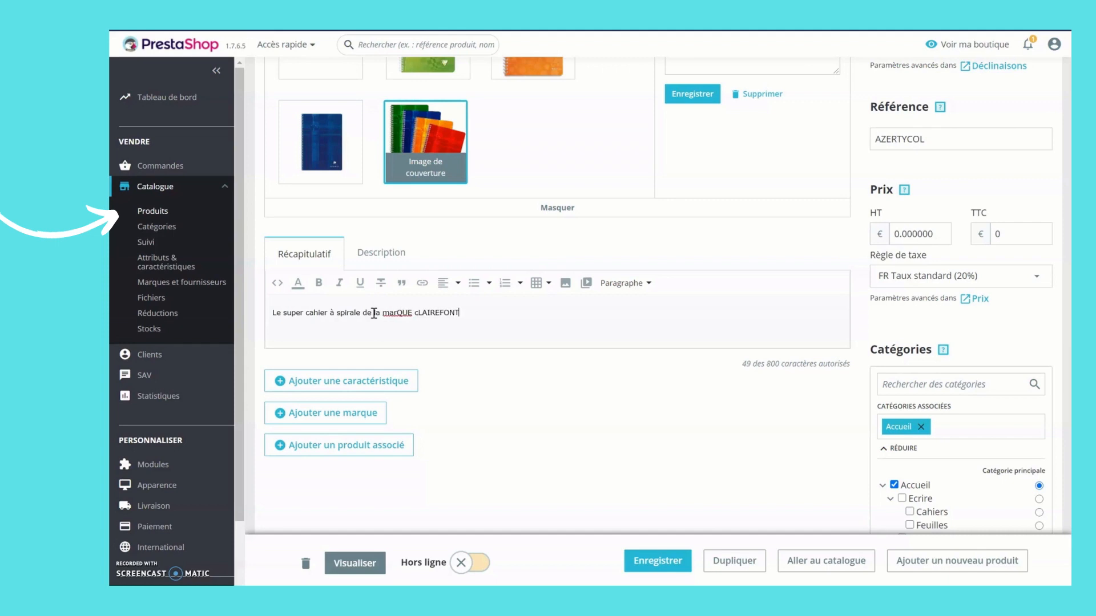
key(BackSpace)
key(BackSpace)
key(BackSpace)
key(BackSpace)
key(BackSpace)
key(BackSpace)
key(BackSpace)
key(BackSpace)
key(BackSpace)
key(BackSpace)
key(BackSpace)
key(BackSpace)
key(BackSpace)
text(tera à toutes les matières, à)
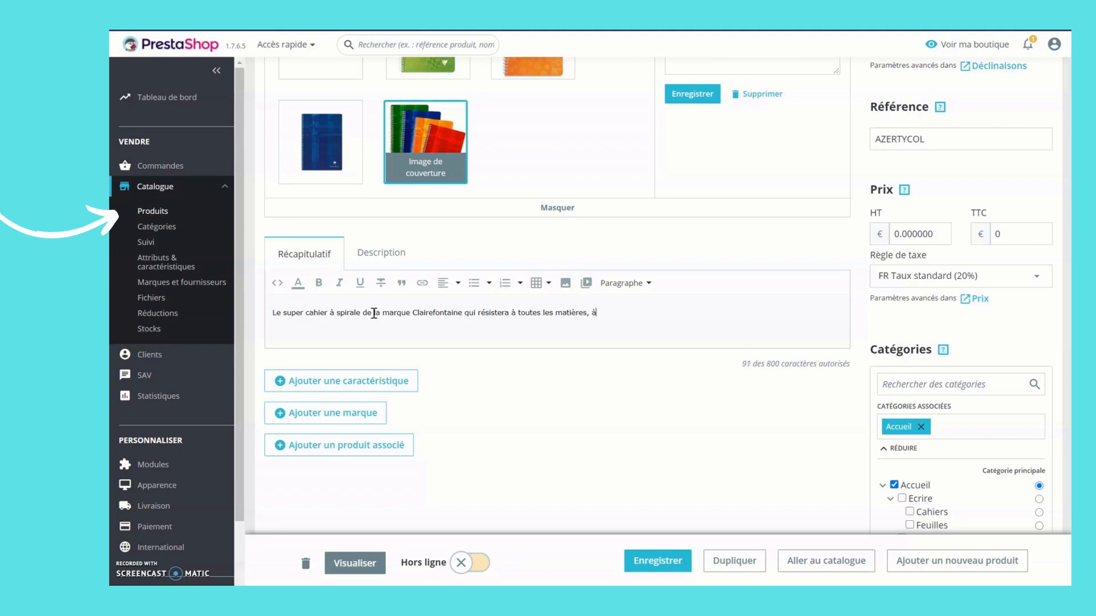
text(tous les stylos !)
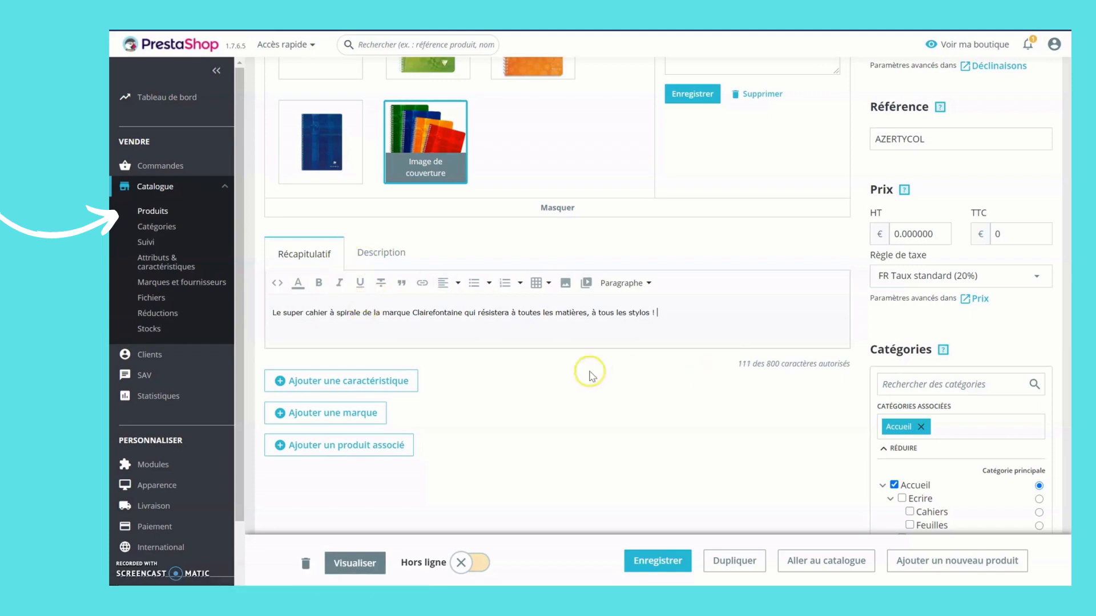
Open the product's description text for editing and add a blank feature row beneath it
scroll(571, 374, down, 2)
click(379, 162)
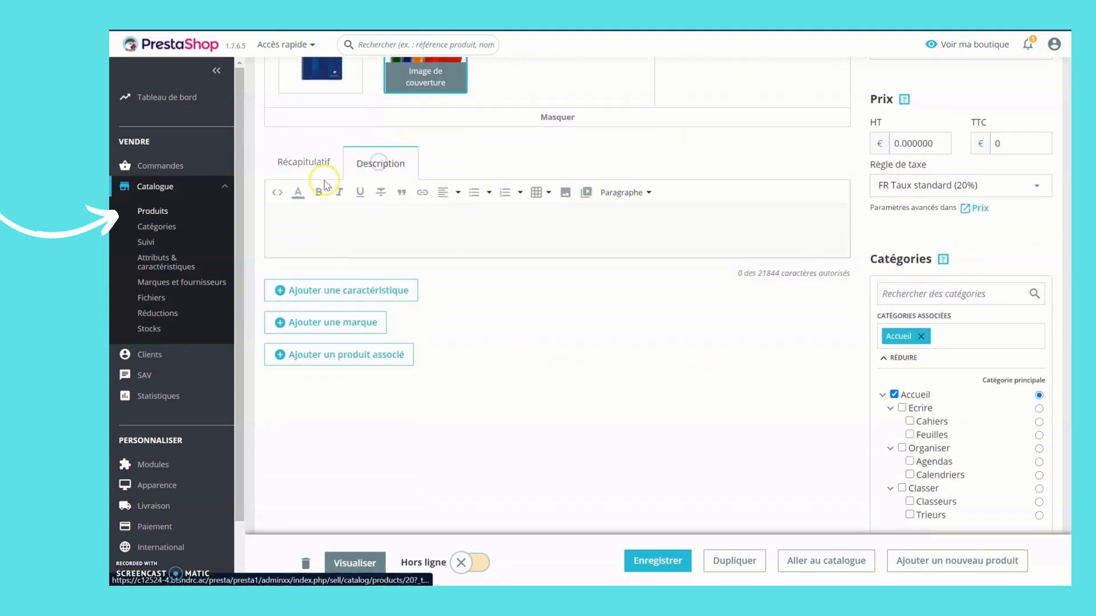
click(379, 223)
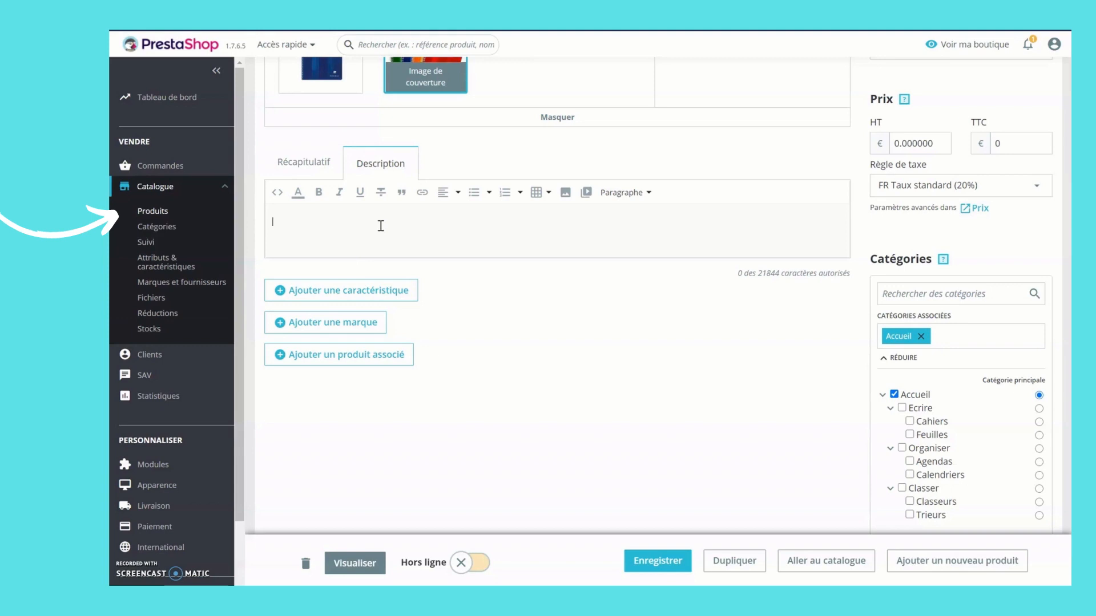
click(310, 290)
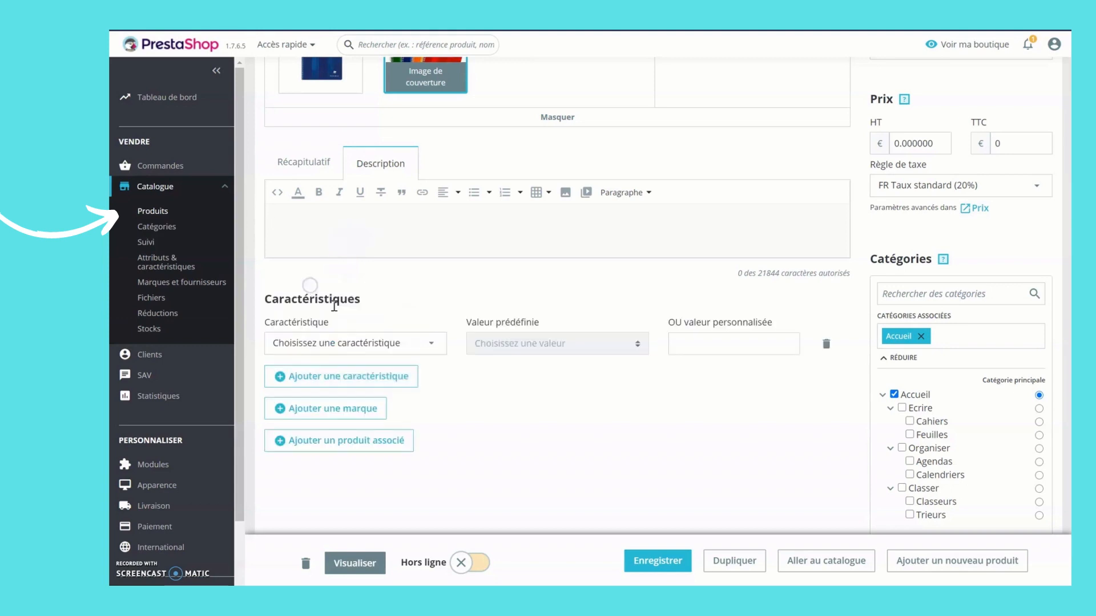
click(349, 343)
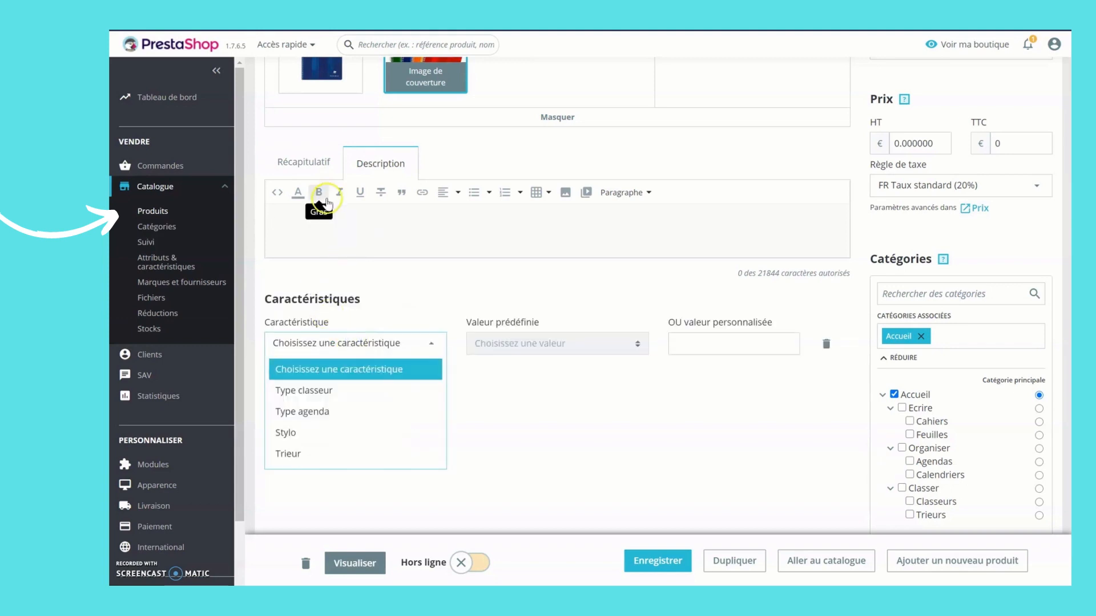
Write the description lines "Cahier à spirale, 4 couleurs disponibles et deux types de carreaux proposés : les petits ou les grands." and "Fabrication européene."
click(321, 227)
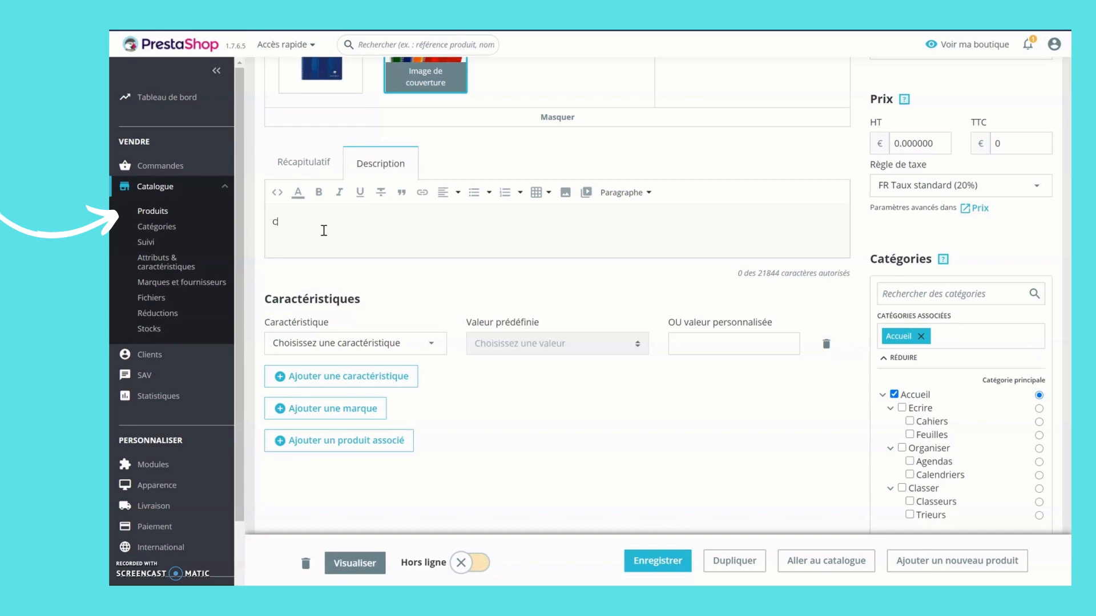
text(Cahier à spirale, 4 couleurs disponibles et deux types d)
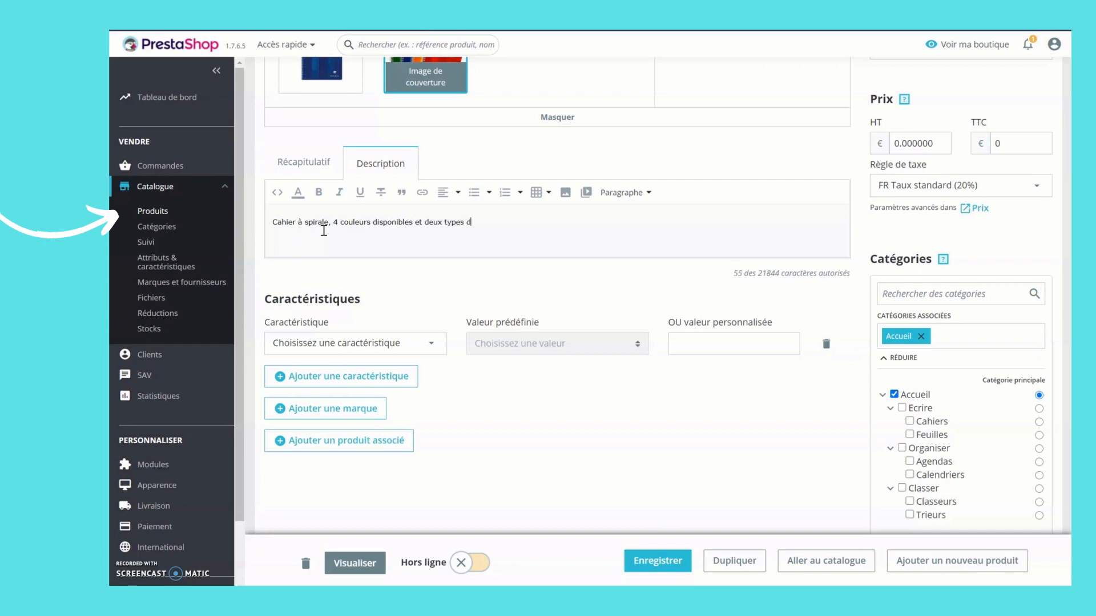
text(e carreaux proposés : les petits ou les grands.)
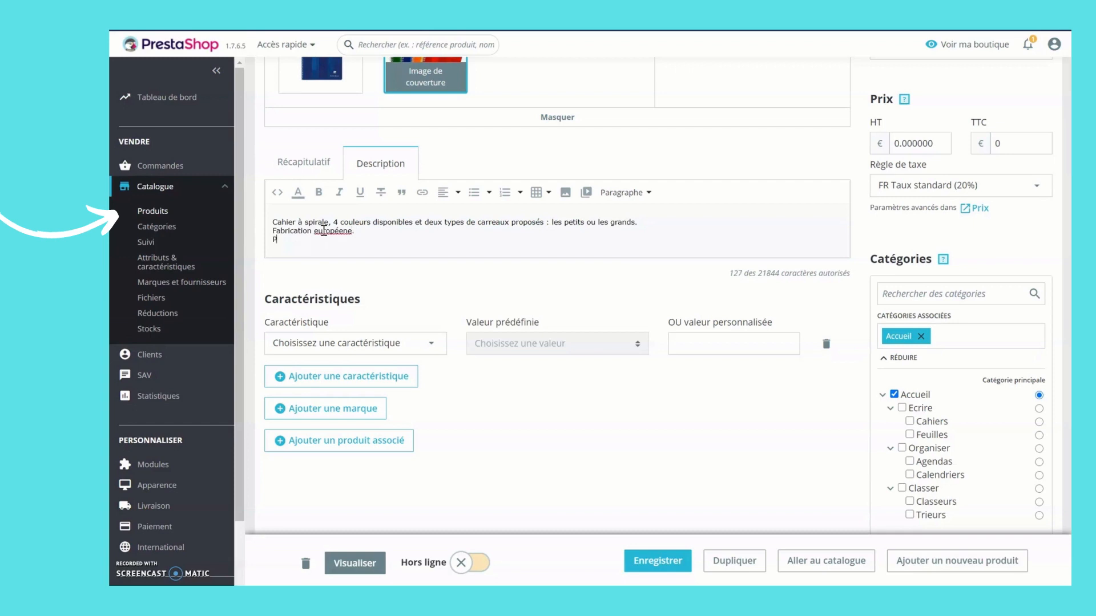
Add the description lines "Produit non garanti." and "Papier utilisé pour la composition de ce cahier : papier 100% recyclé."
text(uit non garanti.)
key(Return)
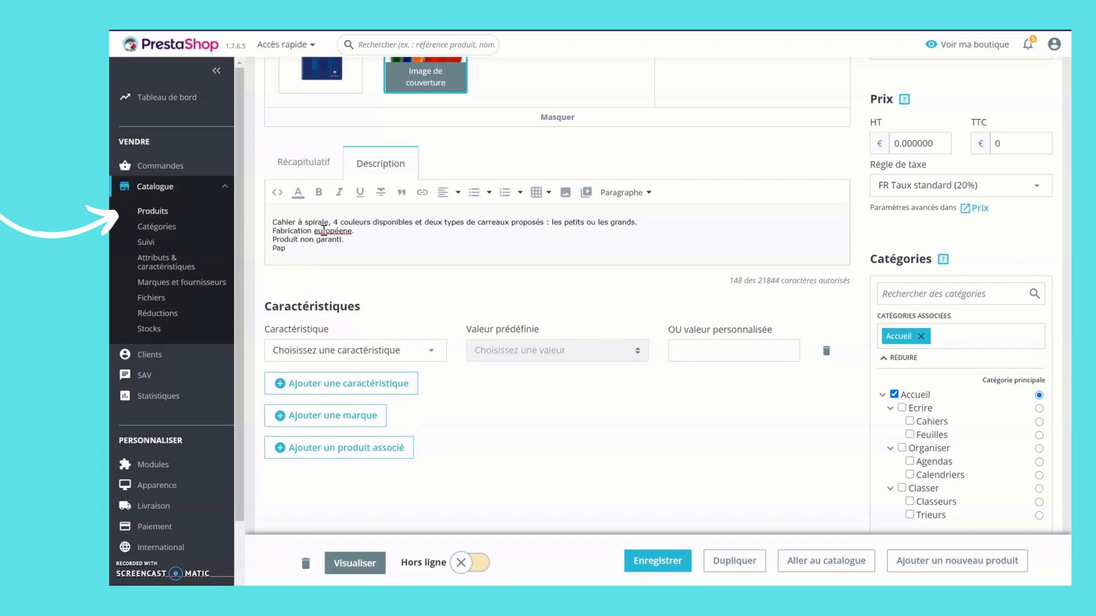
text(Papier utilisé pour la composition de ce cahier)
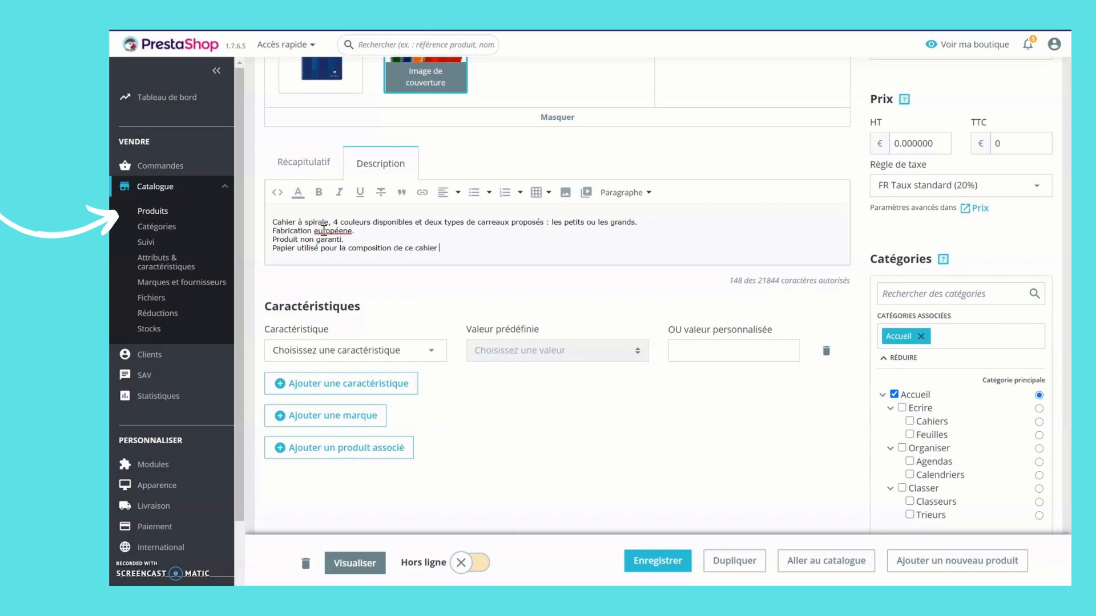
text( : papier 100% recyclé.)
Correct the misspelled word in the description's second line to "européenne" using the spelling suggestion
double_click(323, 231)
text(européene)
right_click(335, 232)
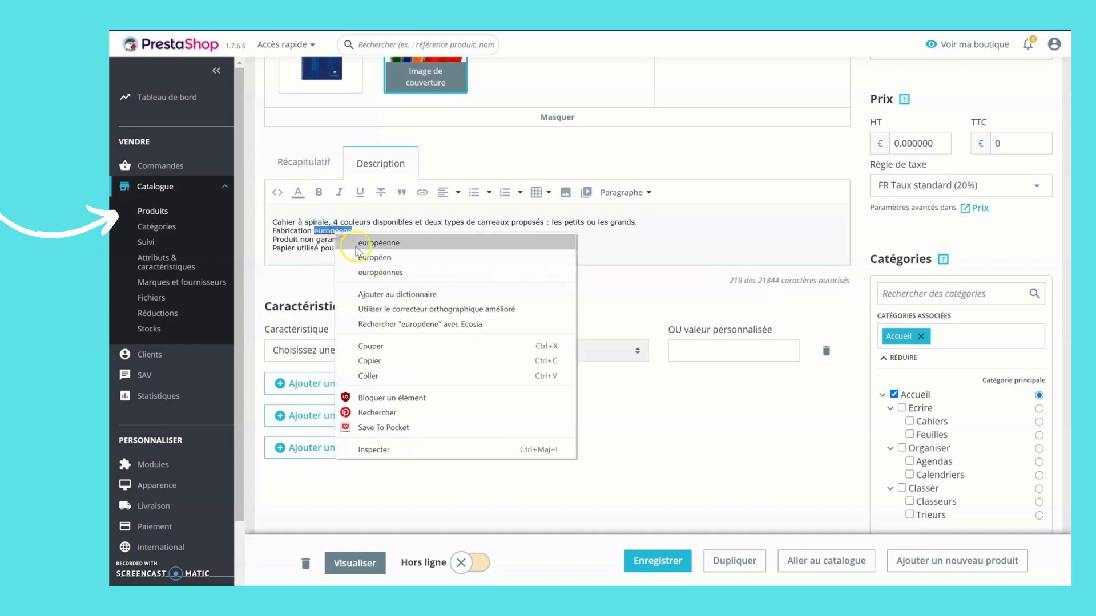
click(354, 242)
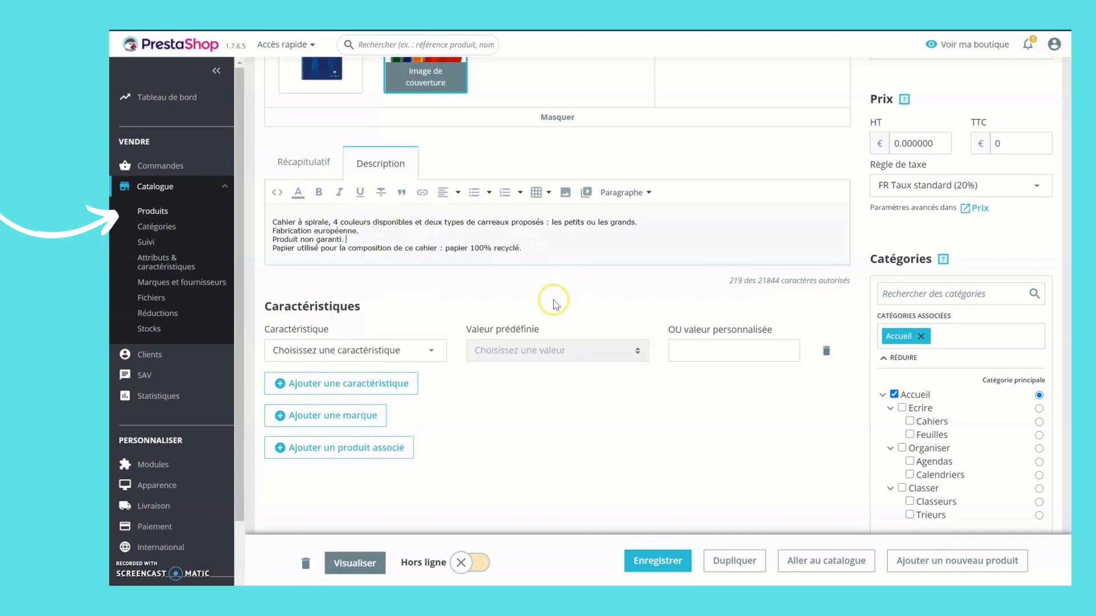
Italicise the word "européenne" in the description's second line
click(572, 288)
double_click(343, 236)
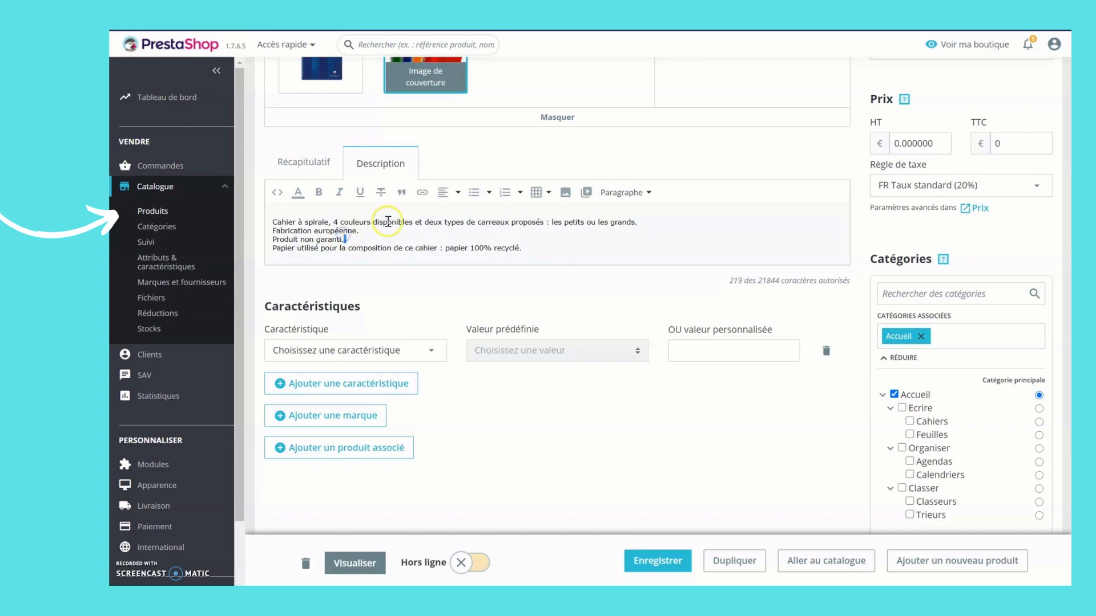
drag(315, 230, 344, 232)
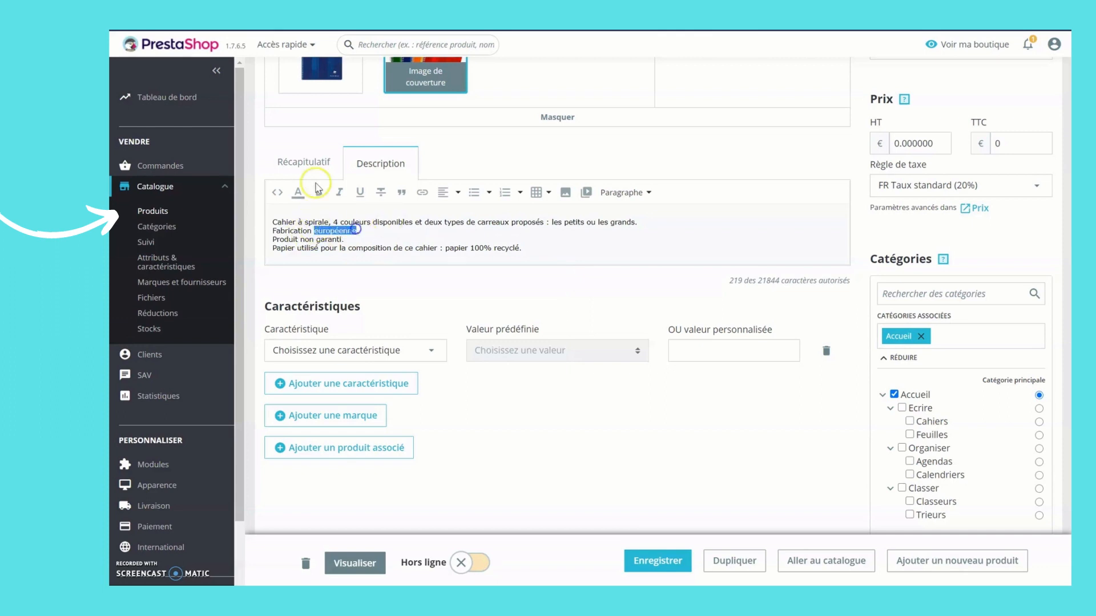
click(339, 191)
click(384, 259)
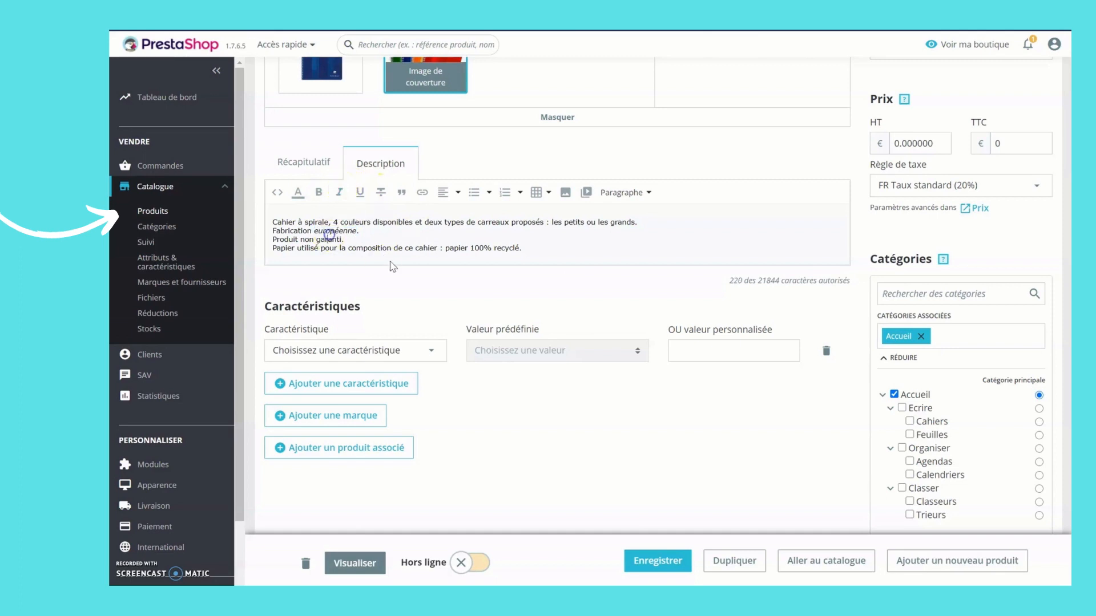
Underline "papier 100% recyclé" in the last line of the description
drag(447, 249, 518, 248)
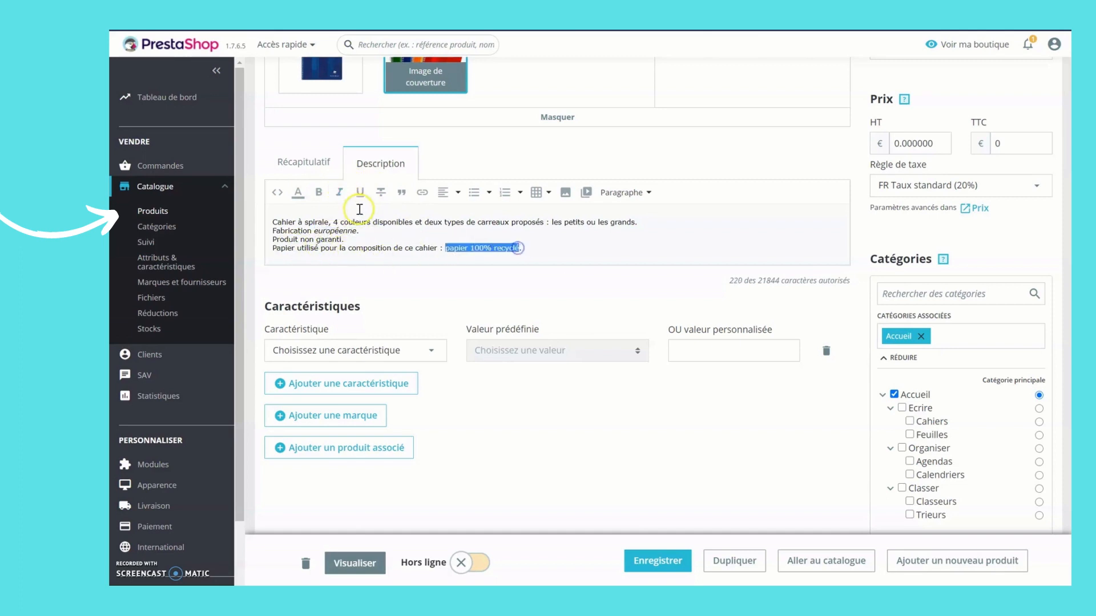
click(361, 194)
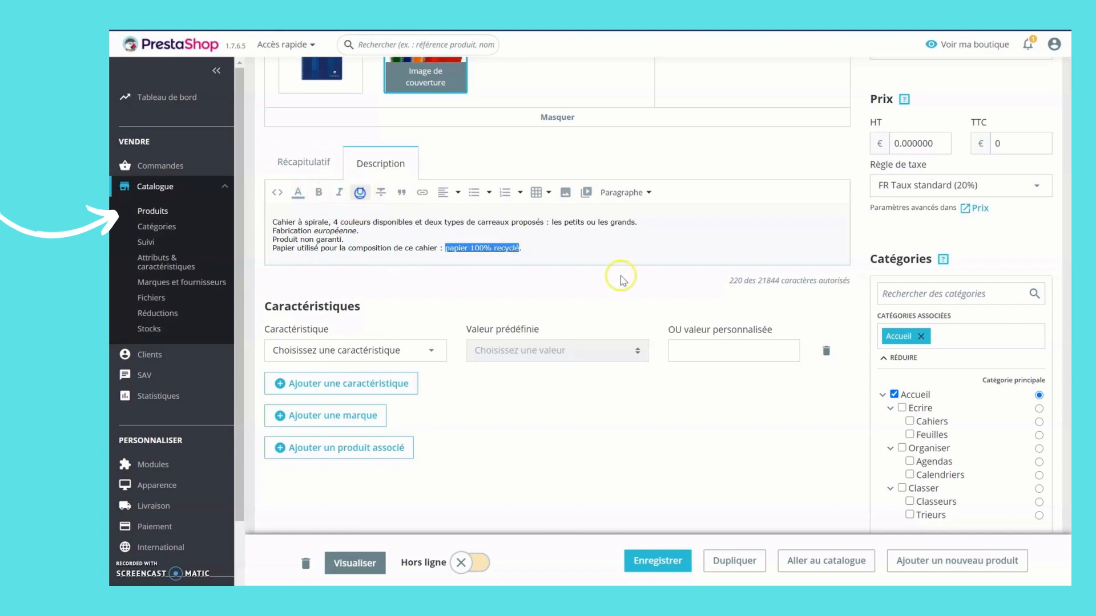
click(570, 252)
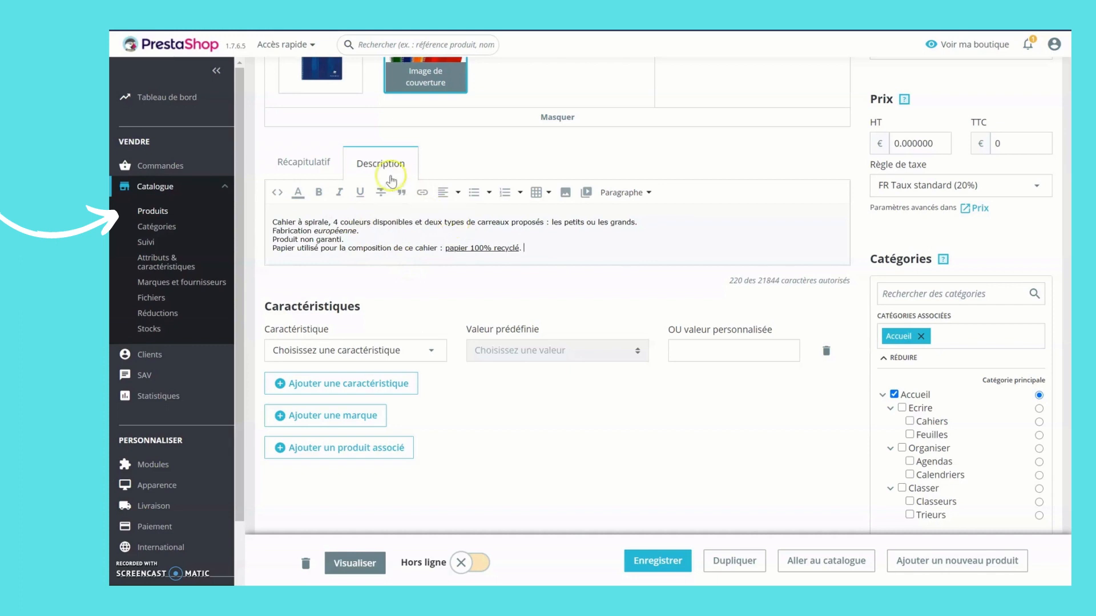
Review the product's summary and description texts and examine which features are available for the blank feature row
click(306, 162)
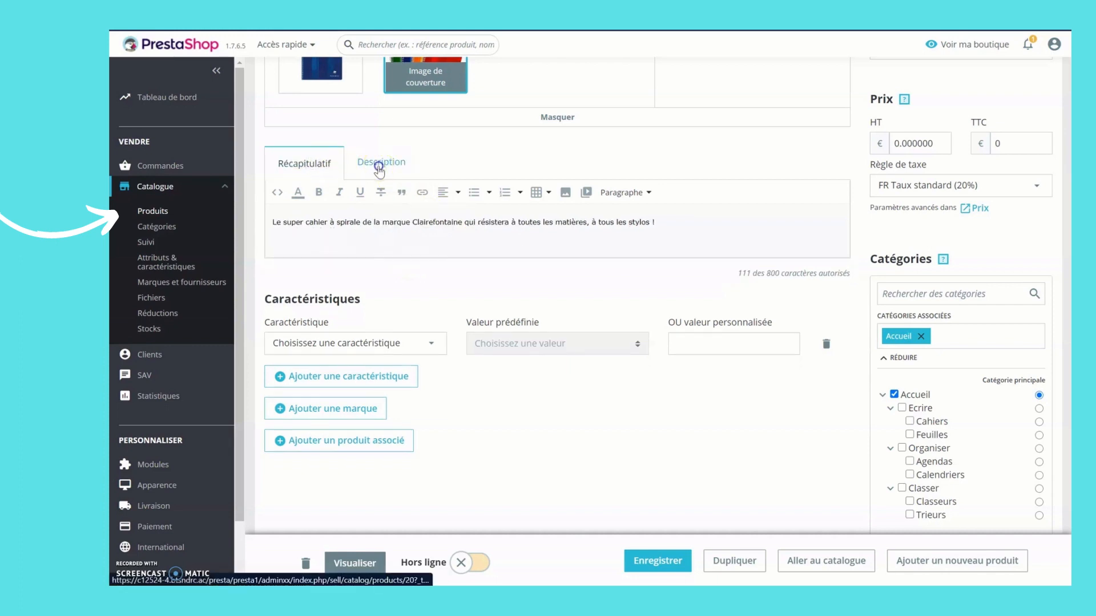
click(380, 166)
scroll(598, 405, down, 3)
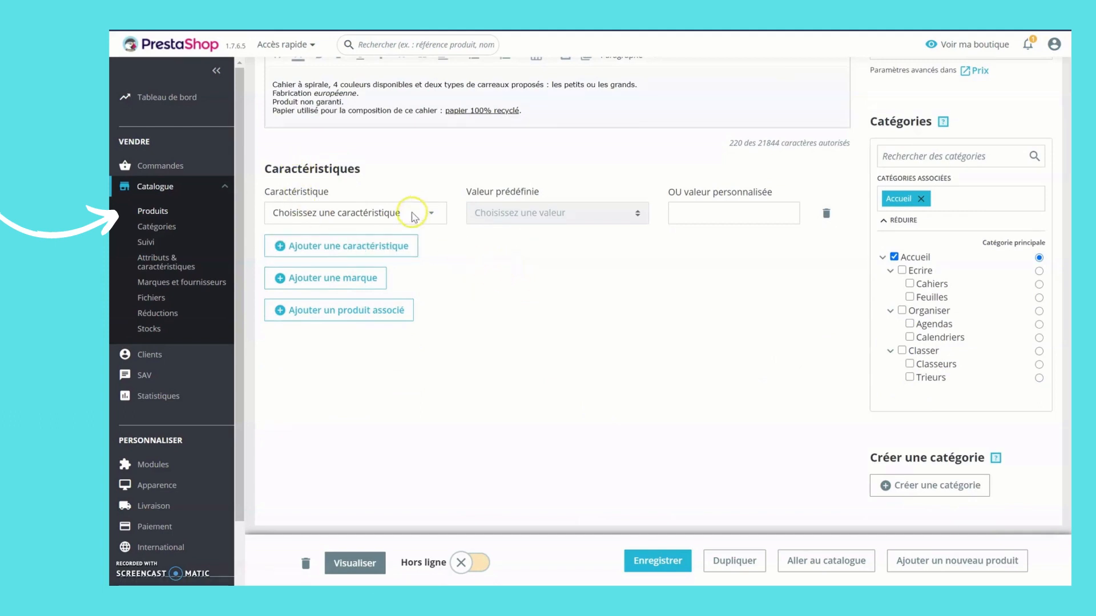
click(357, 214)
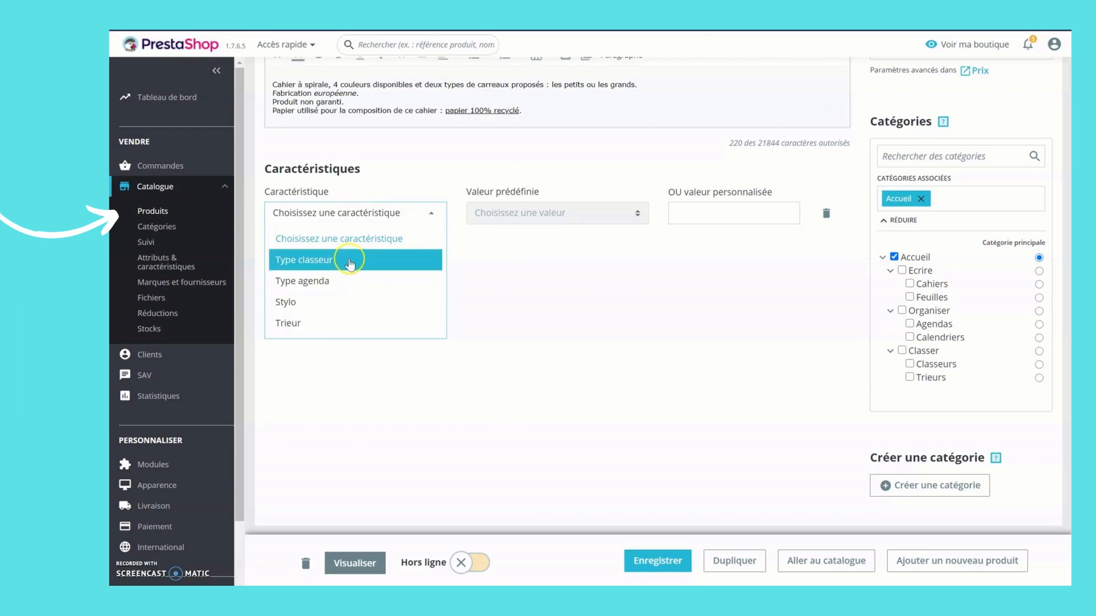
click(564, 289)
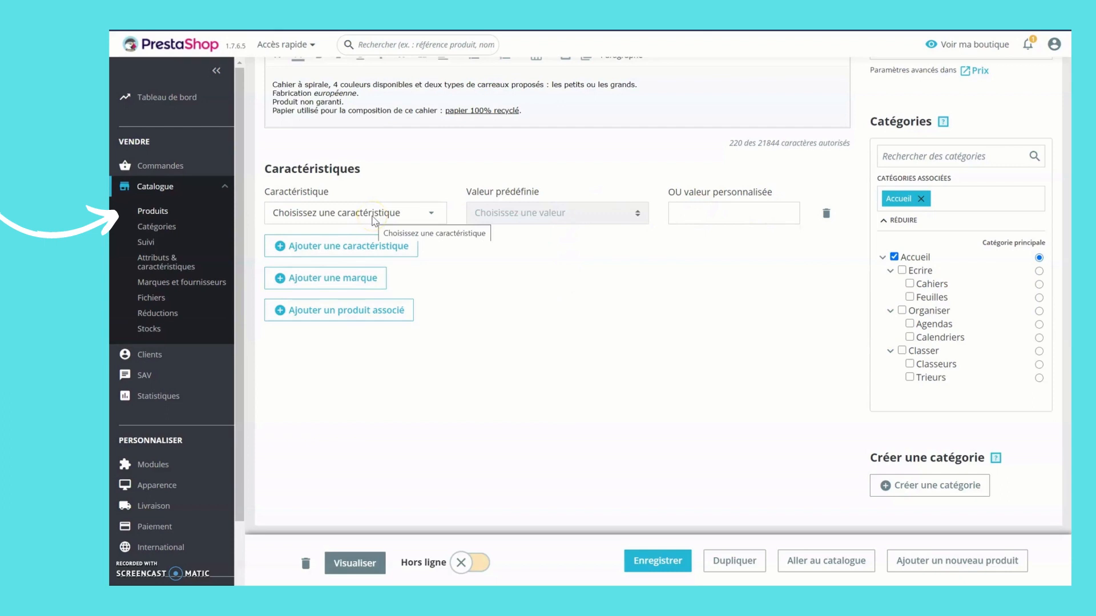
Assign the brand Clairefontaine to the product and associate it with the categories Ecrire and Cahiers
click(329, 278)
click(330, 325)
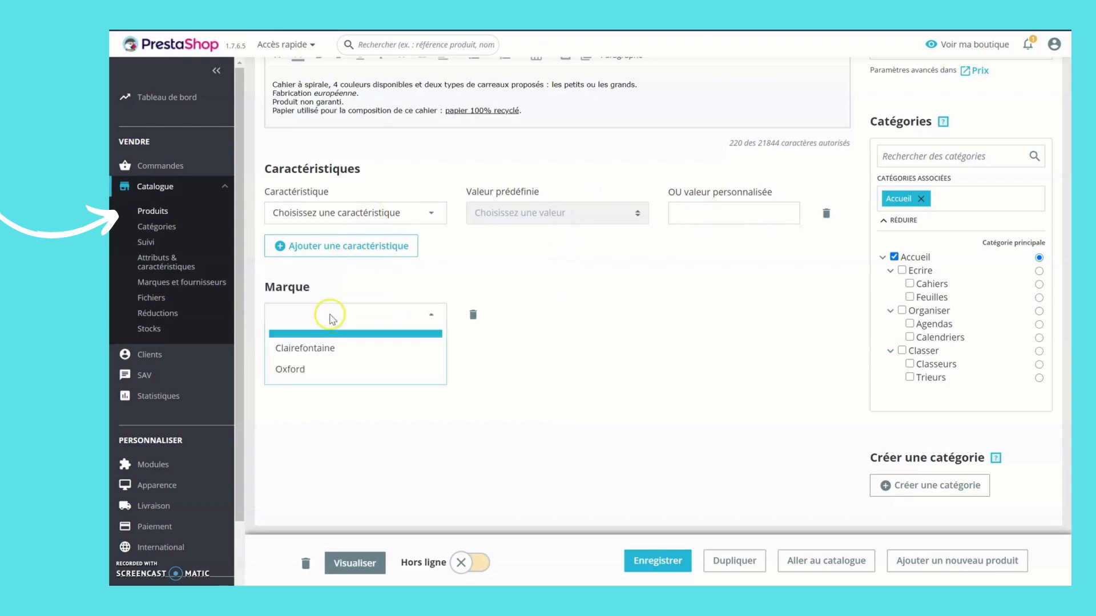
click(314, 343)
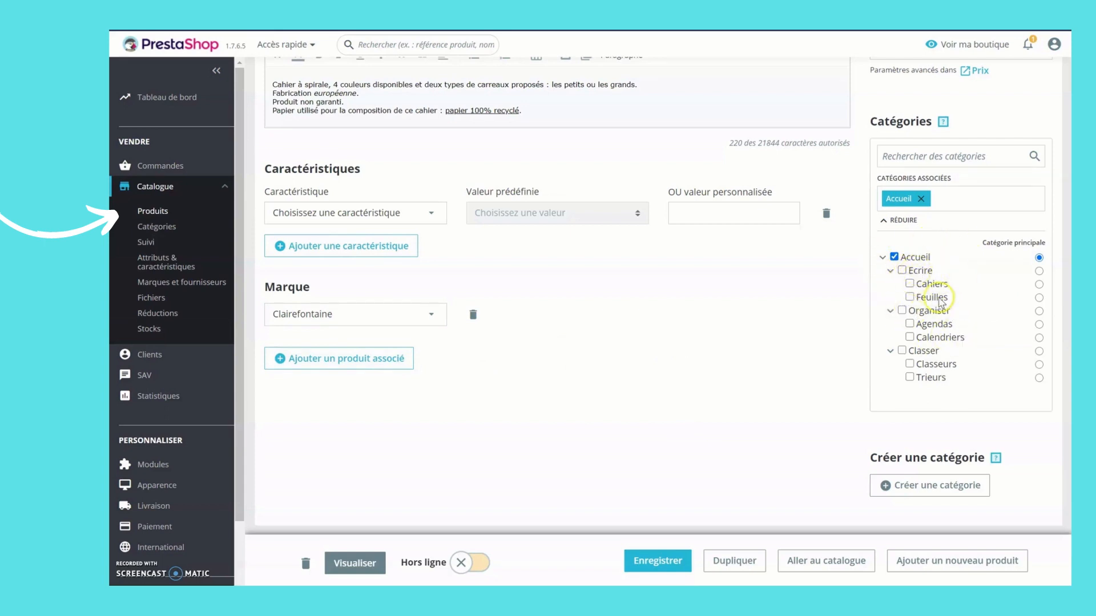
click(902, 271)
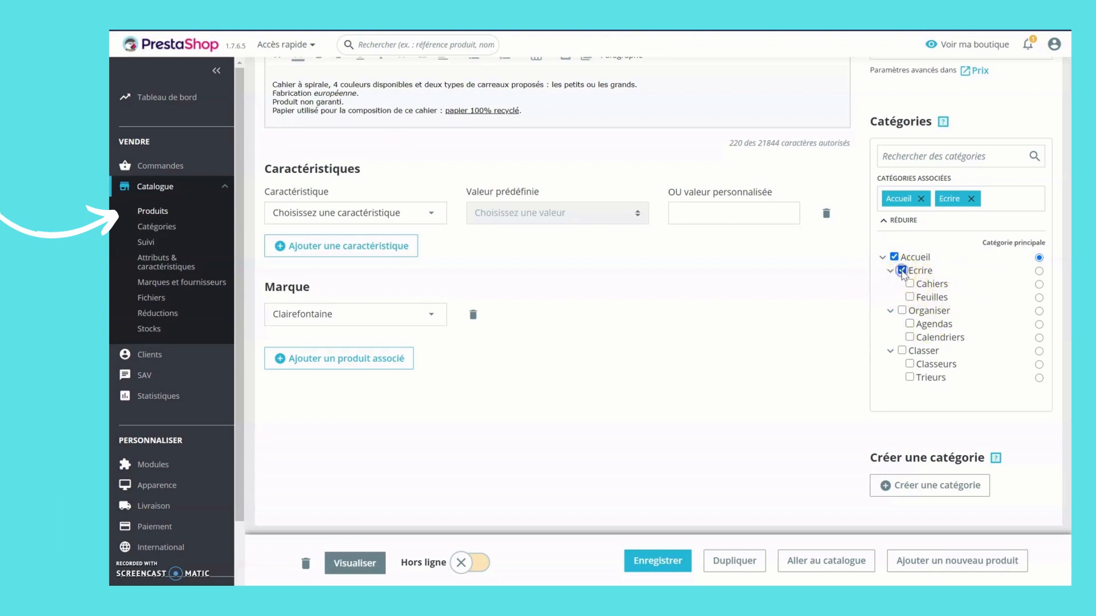
click(911, 285)
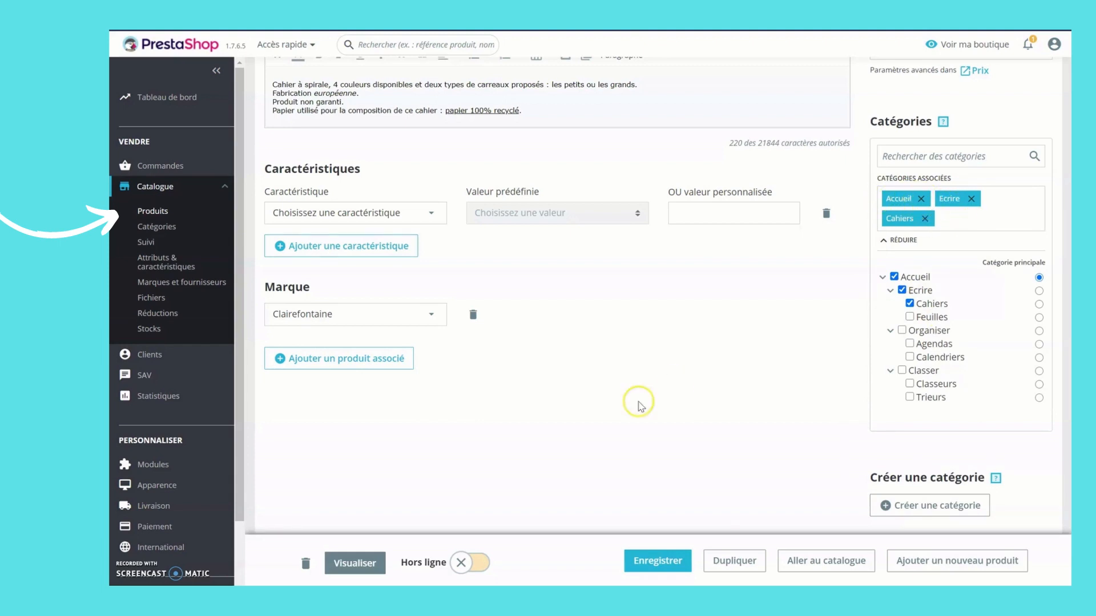
Check the available features again and add three more blank feature rows to the product
scroll(673, 459, up, 2)
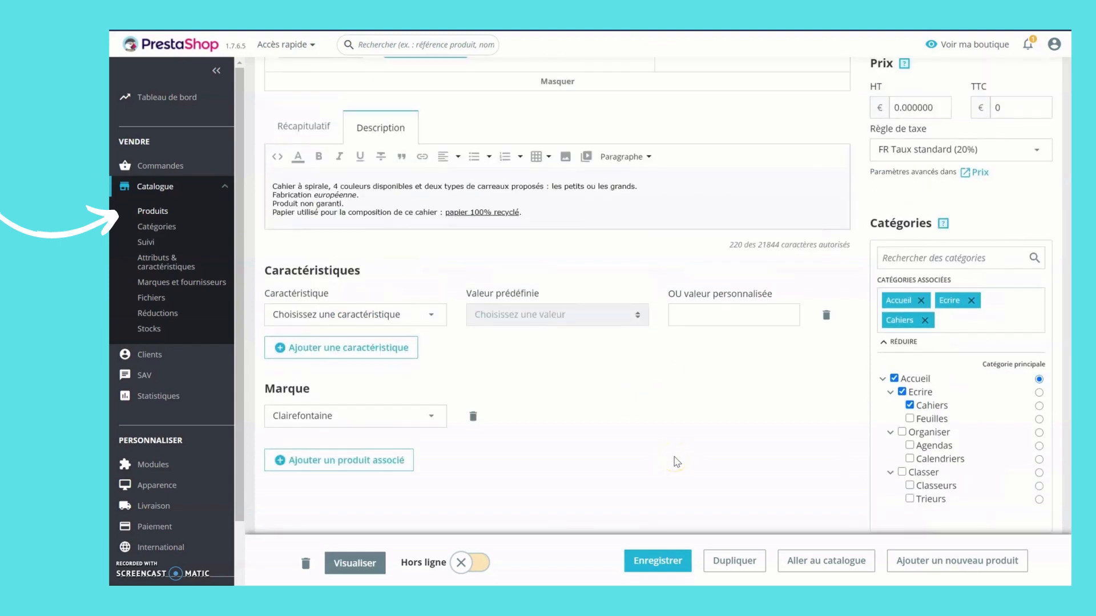
click(407, 313)
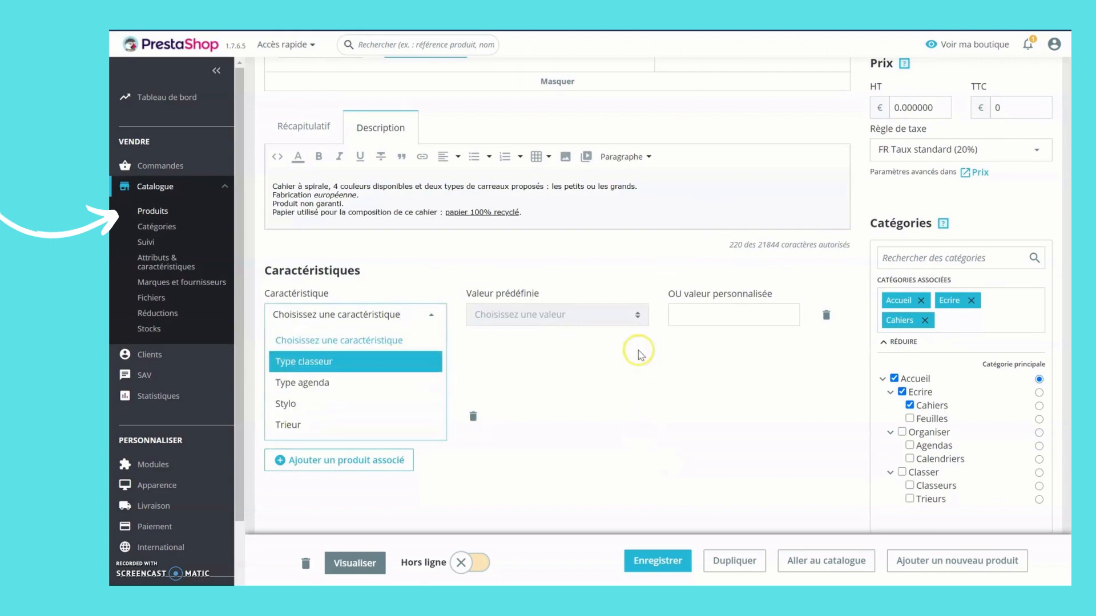
click(620, 372)
click(339, 312)
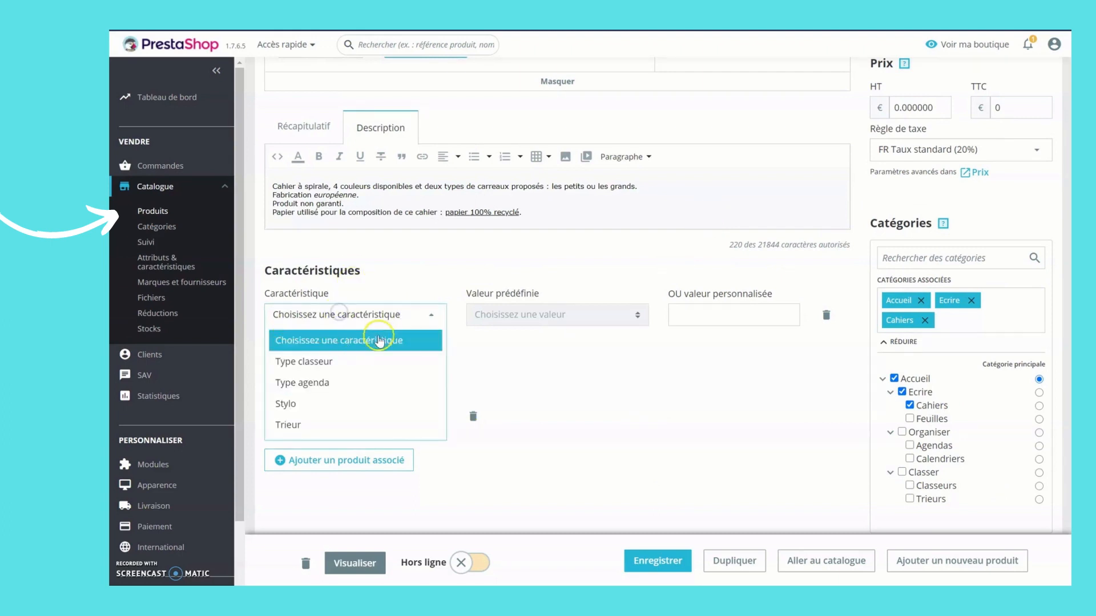
click(611, 399)
click(385, 366)
click(367, 396)
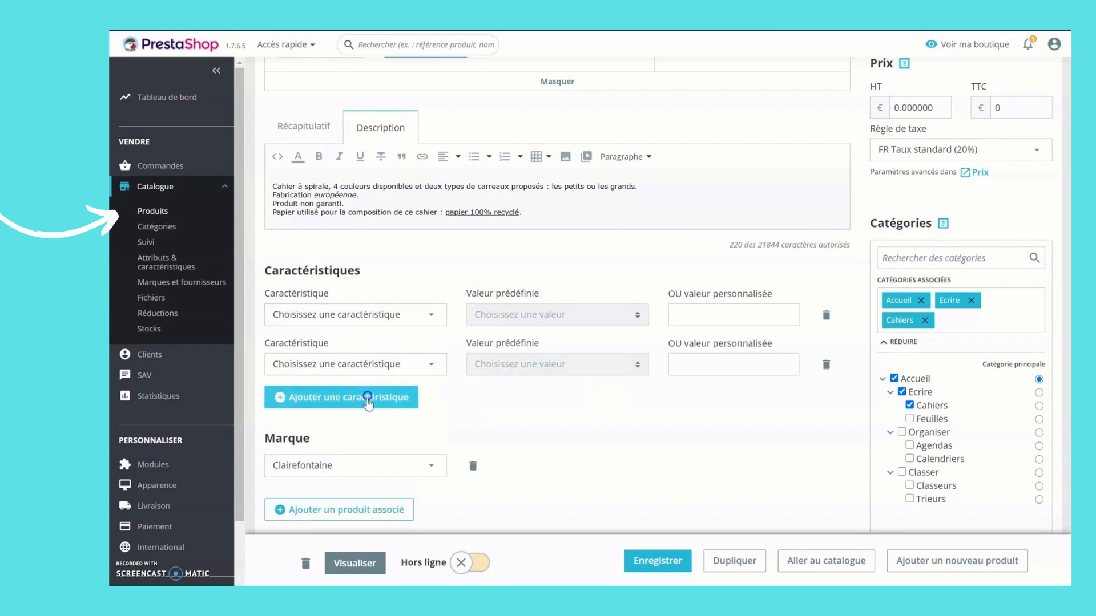
click(366, 444)
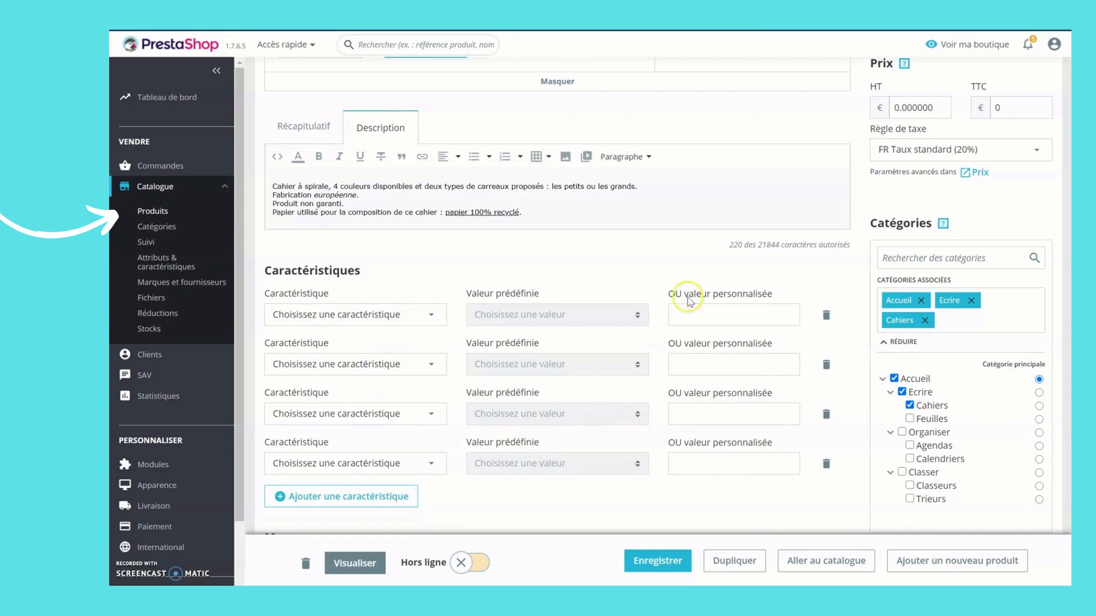
Delete the last two blank feature rows and return to the beginning of the product page
click(825, 463)
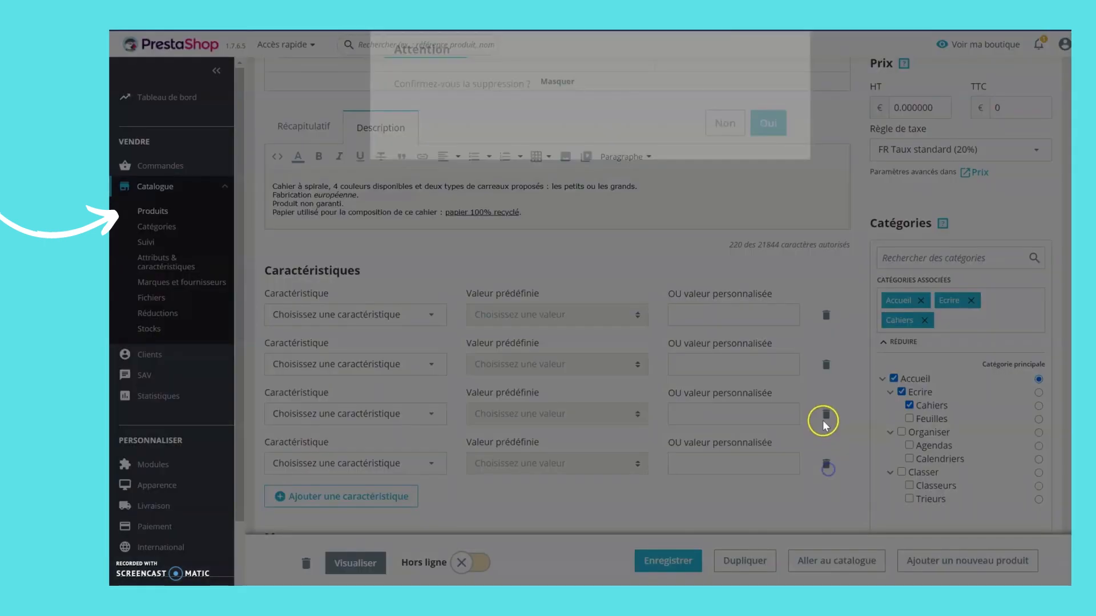
click(771, 155)
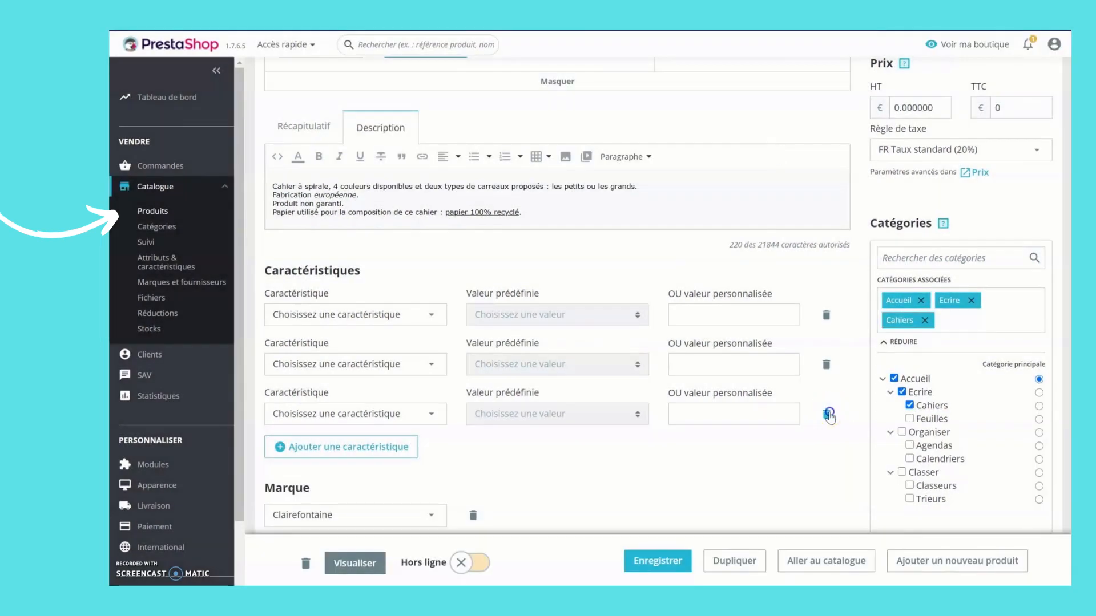
click(826, 413)
click(771, 154)
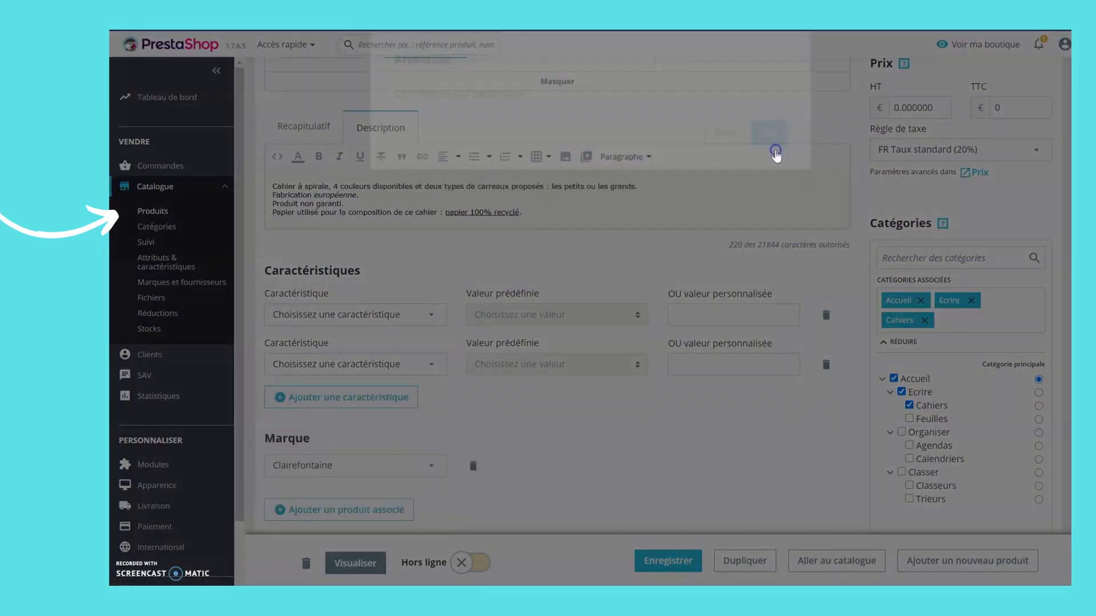
scroll(751, 365, up, 3)
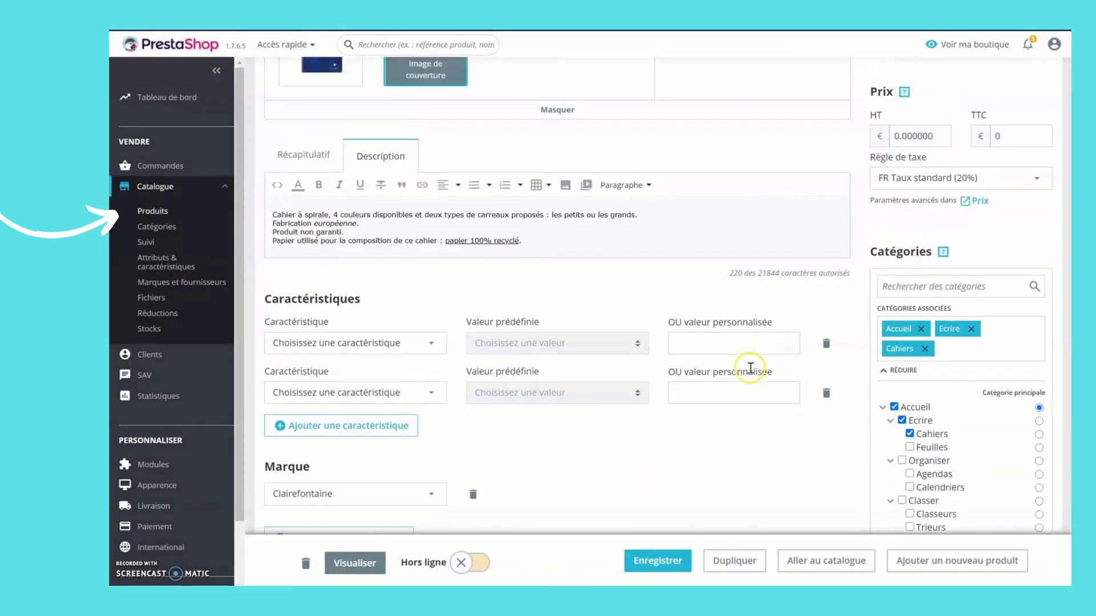
scroll(742, 382, up, 4)
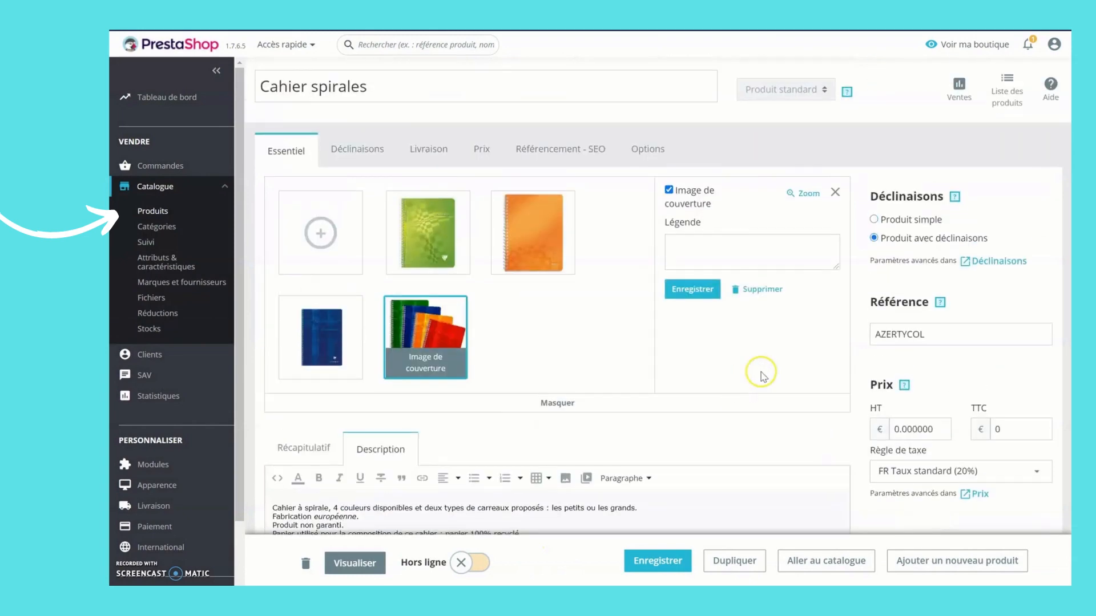
Select all values of the Couleurs and Formats attributes for the product's combinations
click(359, 153)
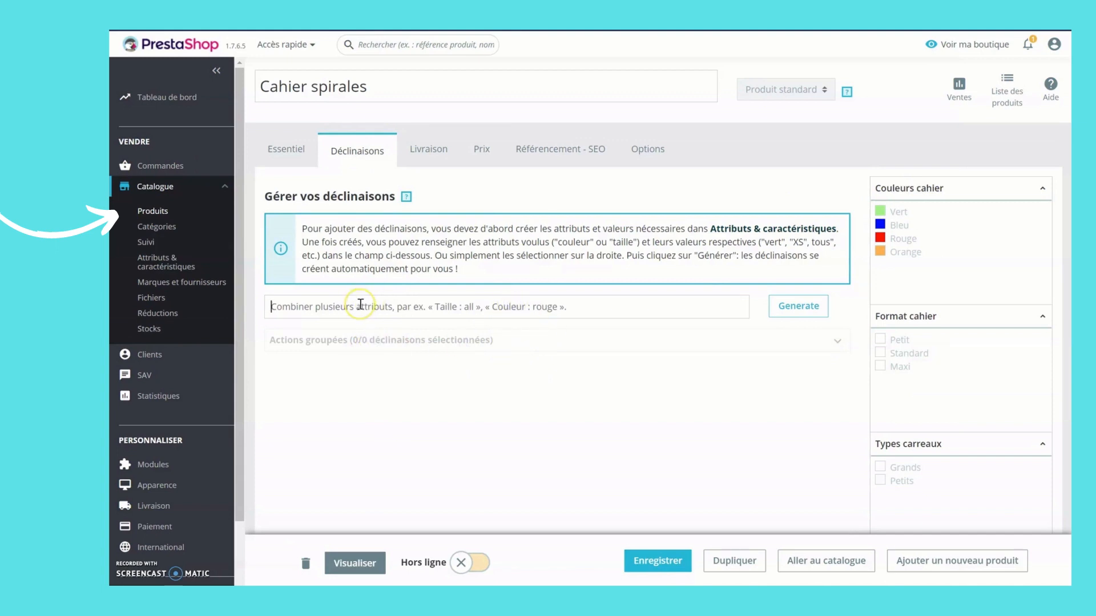
text(coul)
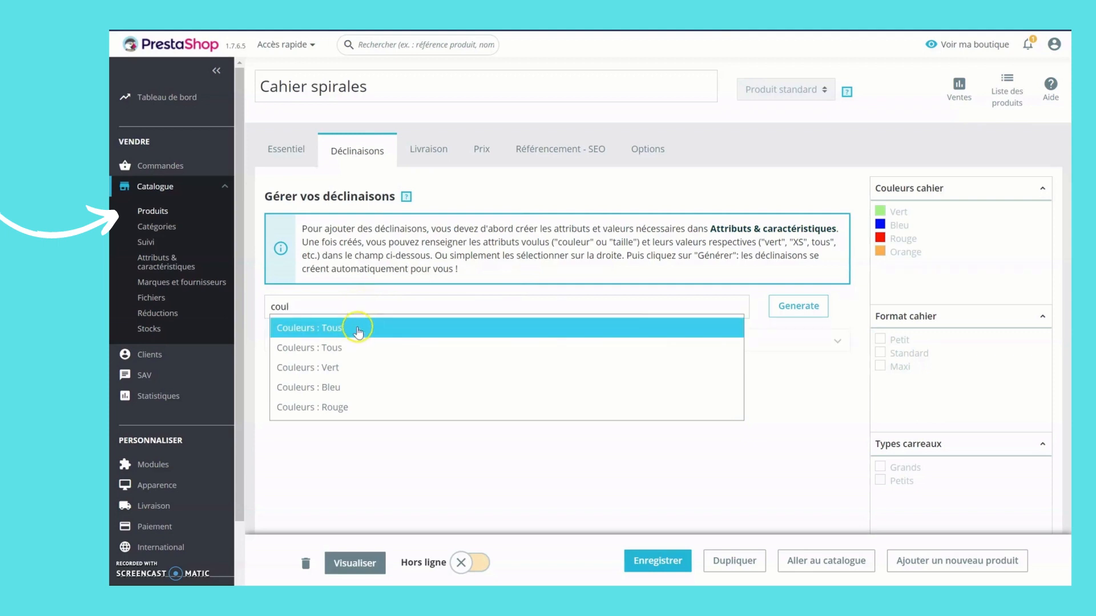
click(359, 328)
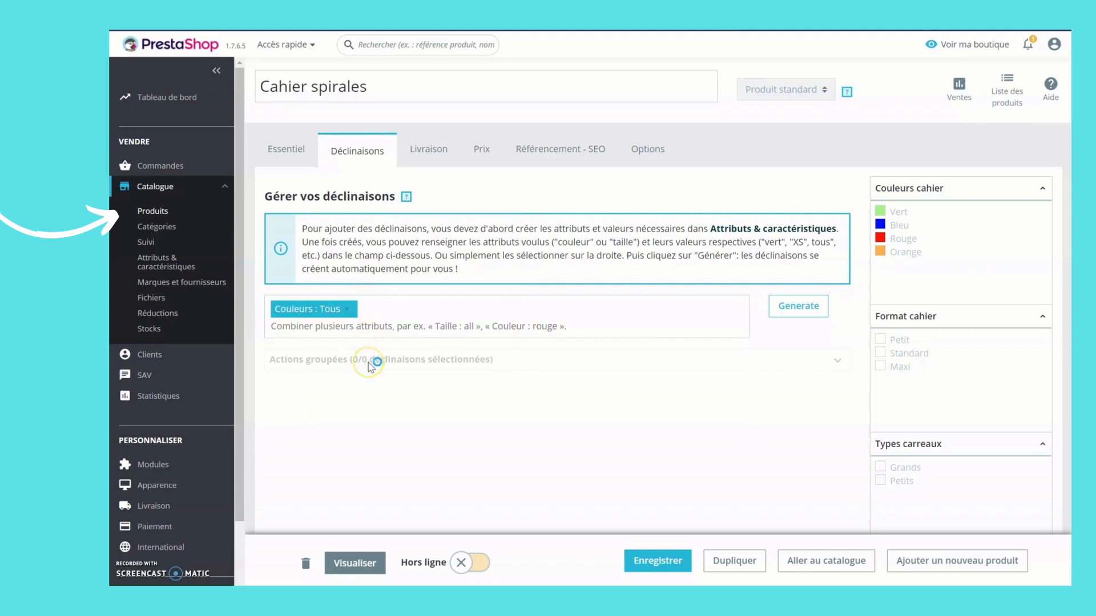
text(form)
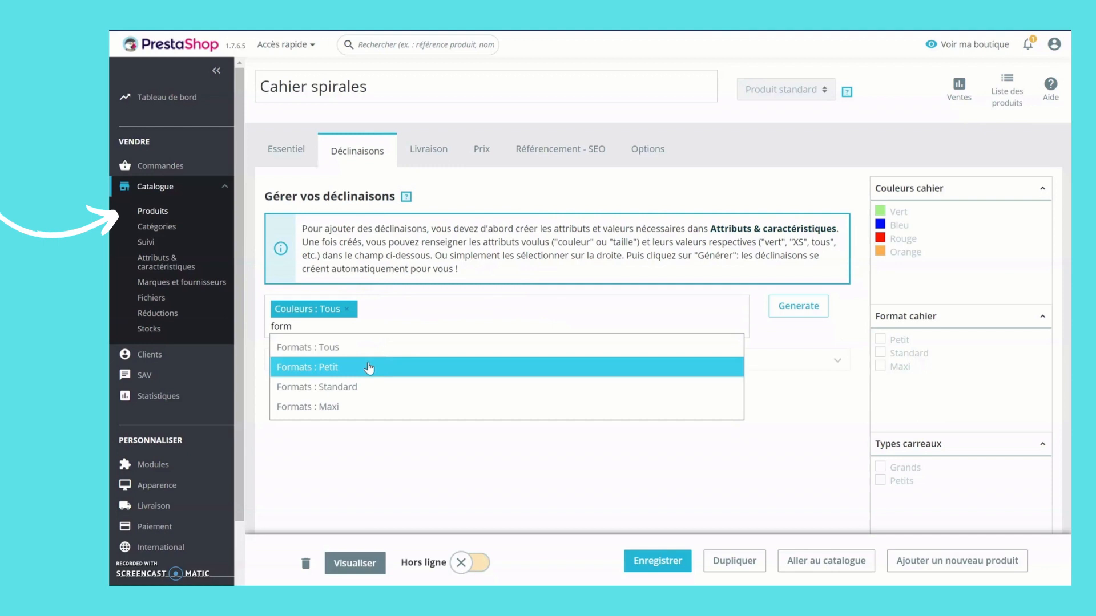
click(374, 347)
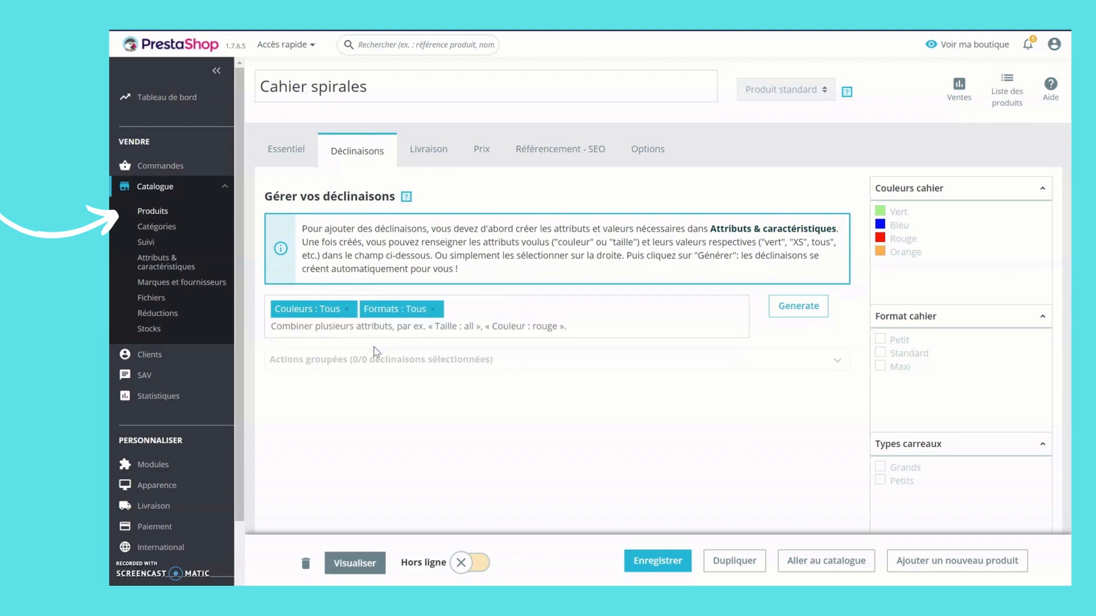
Add all values of the Carreaux attribute to the selection and generate the product combinations
text(typ)
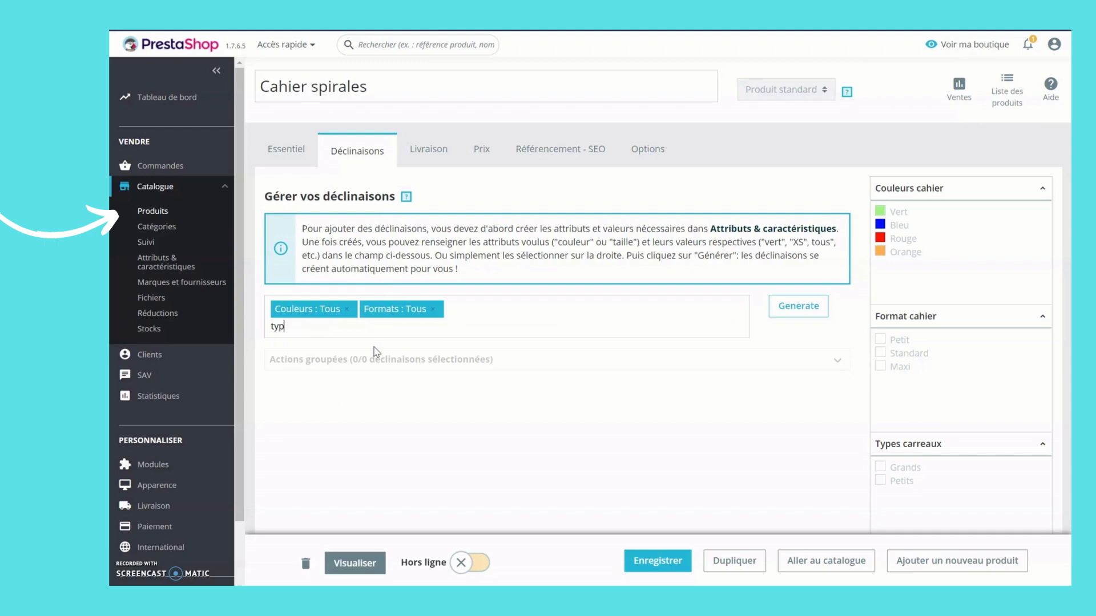
key(BackSpace)
key(BackSpace)
key(BackSpace)
text(carr)
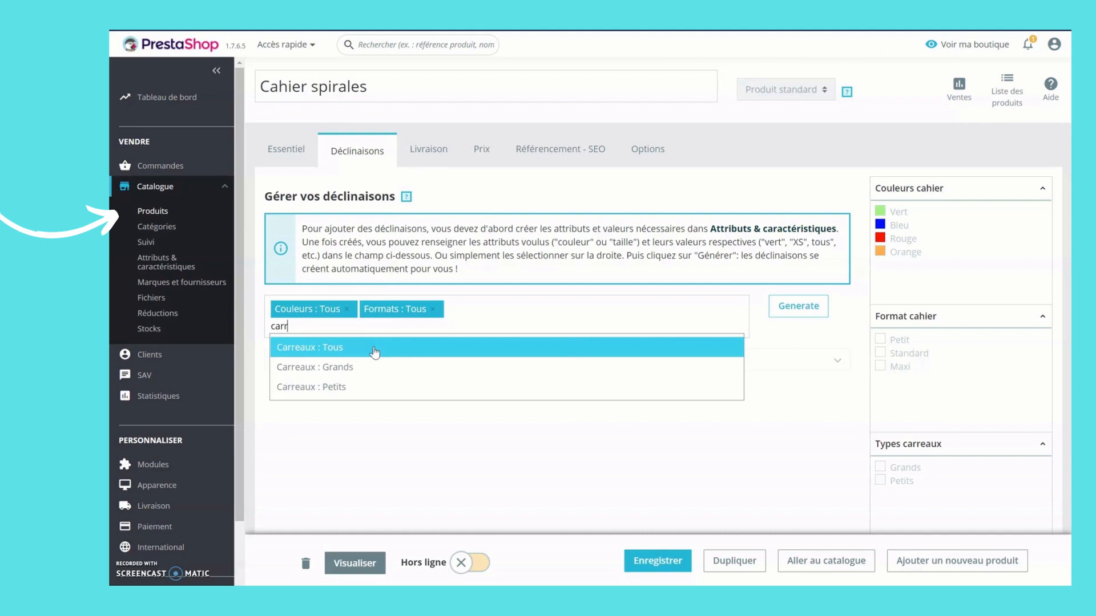
right_click(375, 352)
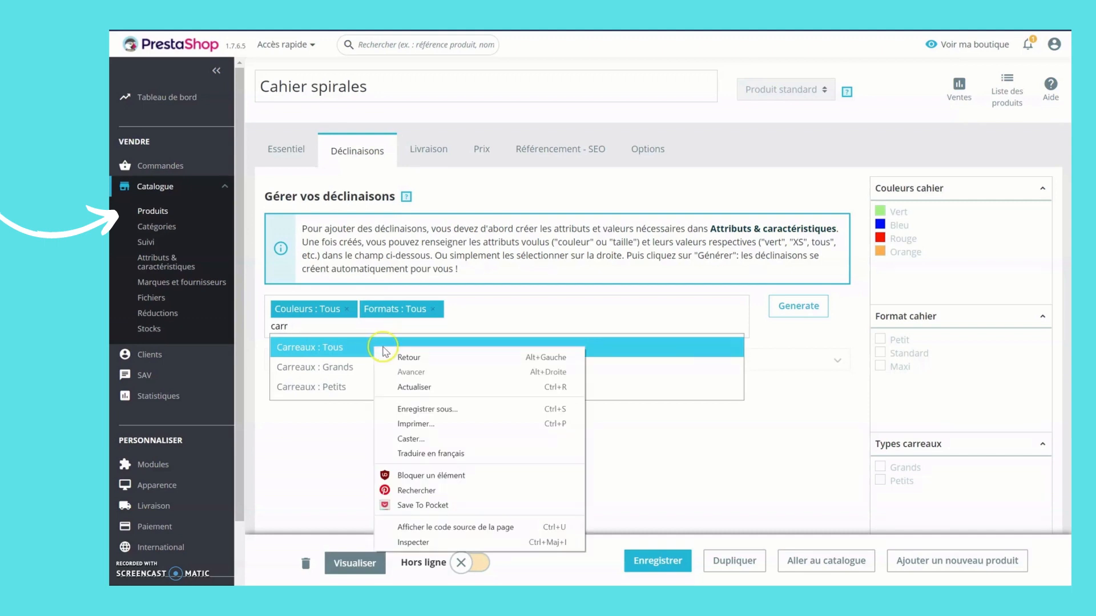
click(352, 345)
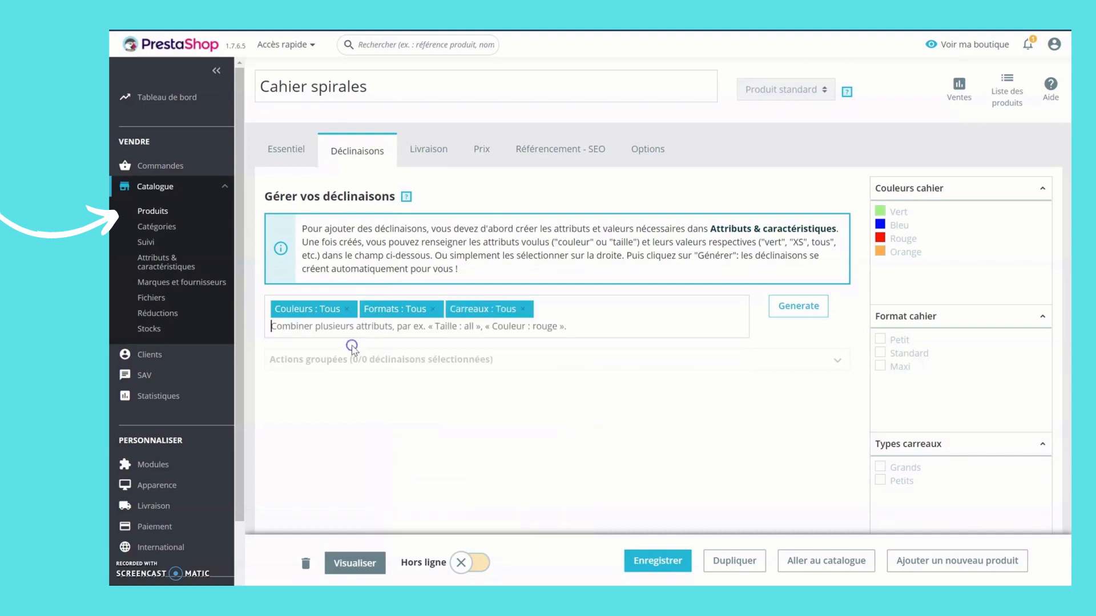
click(799, 307)
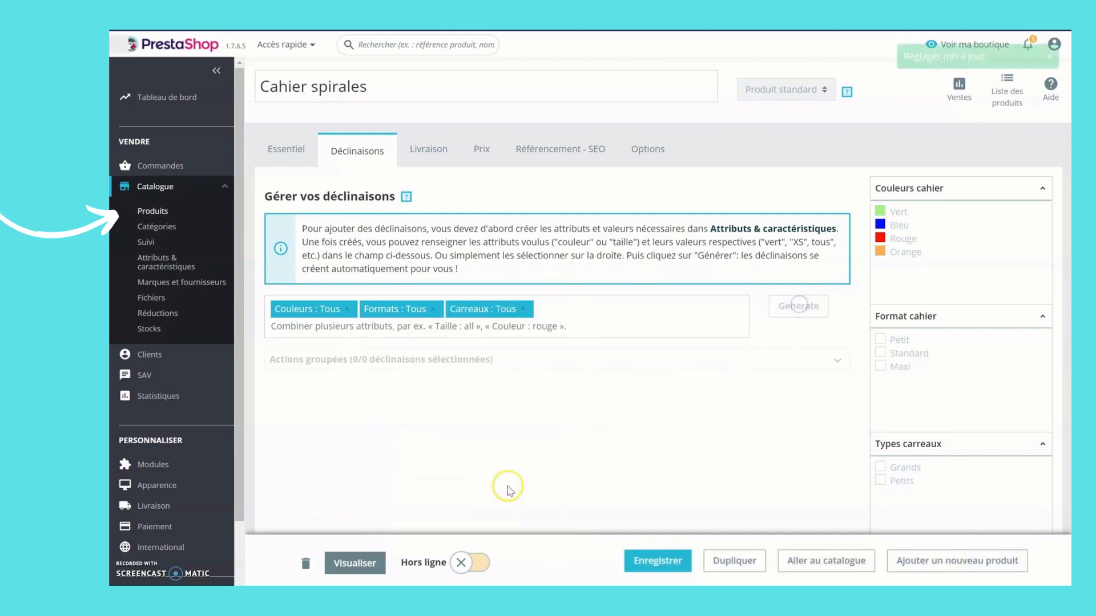
Review the list of generated combinations, checking their colours, formats, square types, images, price impacts and quantities
scroll(428, 386, down, 2)
scroll(368, 432, down, 15)
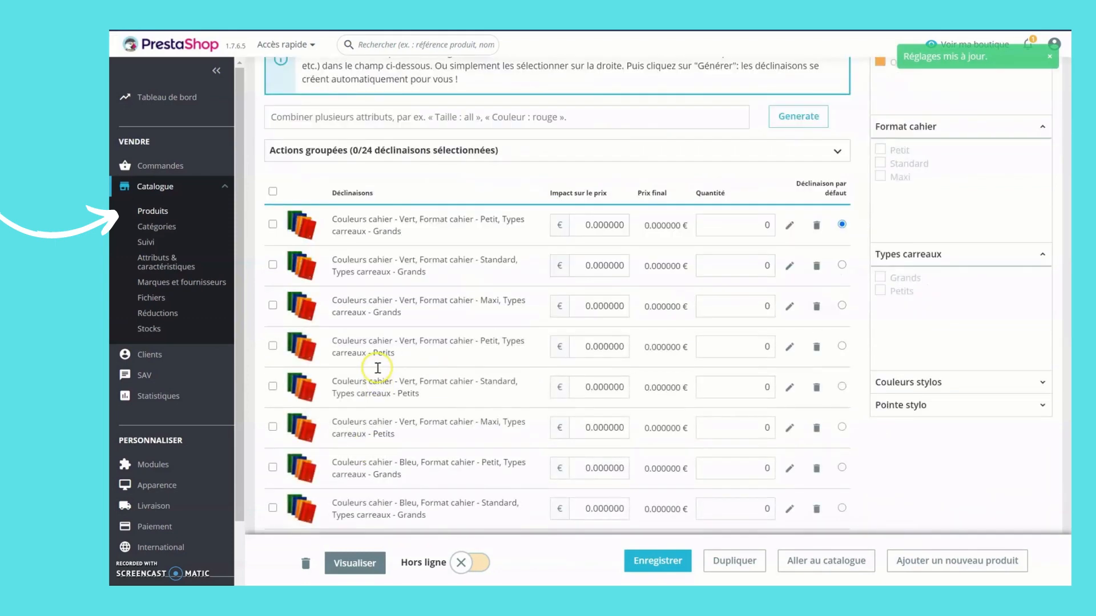
scroll(378, 368, up, 15)
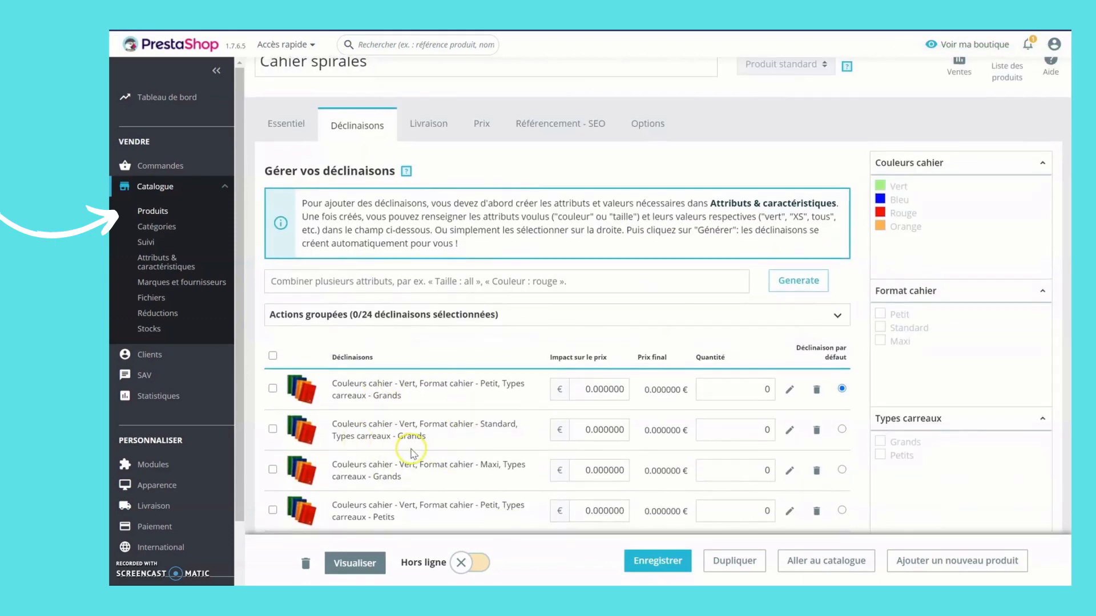
scroll(445, 422, down, 4)
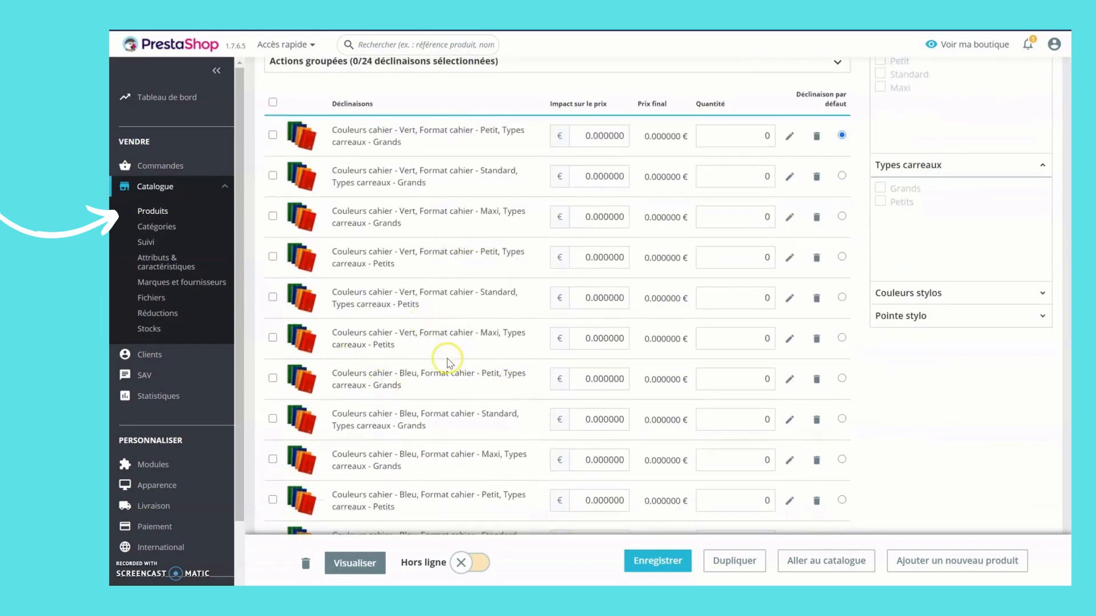
scroll(448, 351, down, 2)
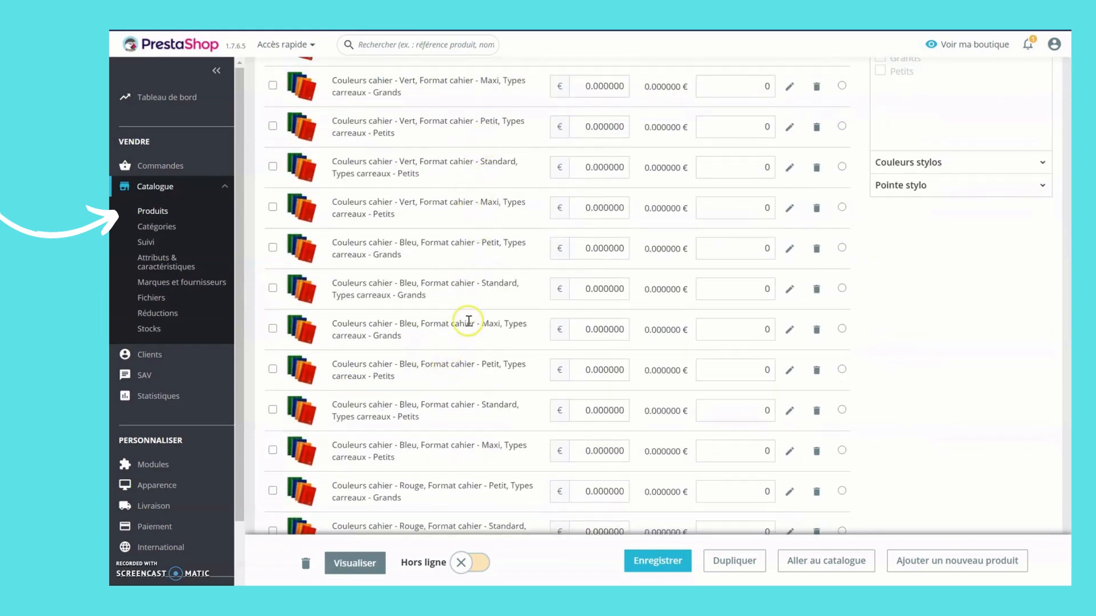
scroll(420, 314, up, 3)
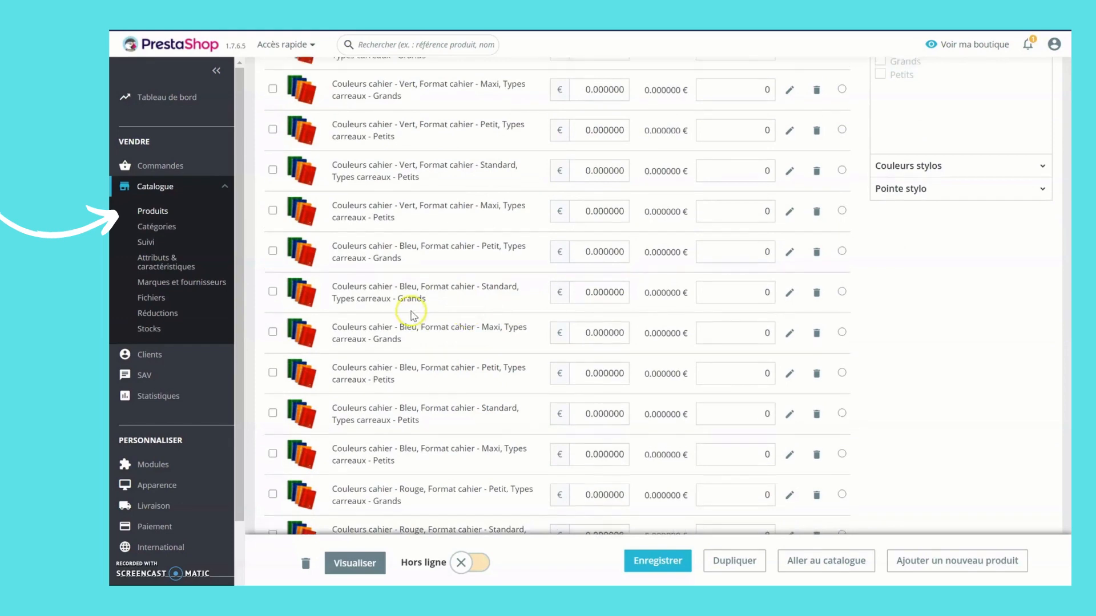
scroll(370, 149, up, 2)
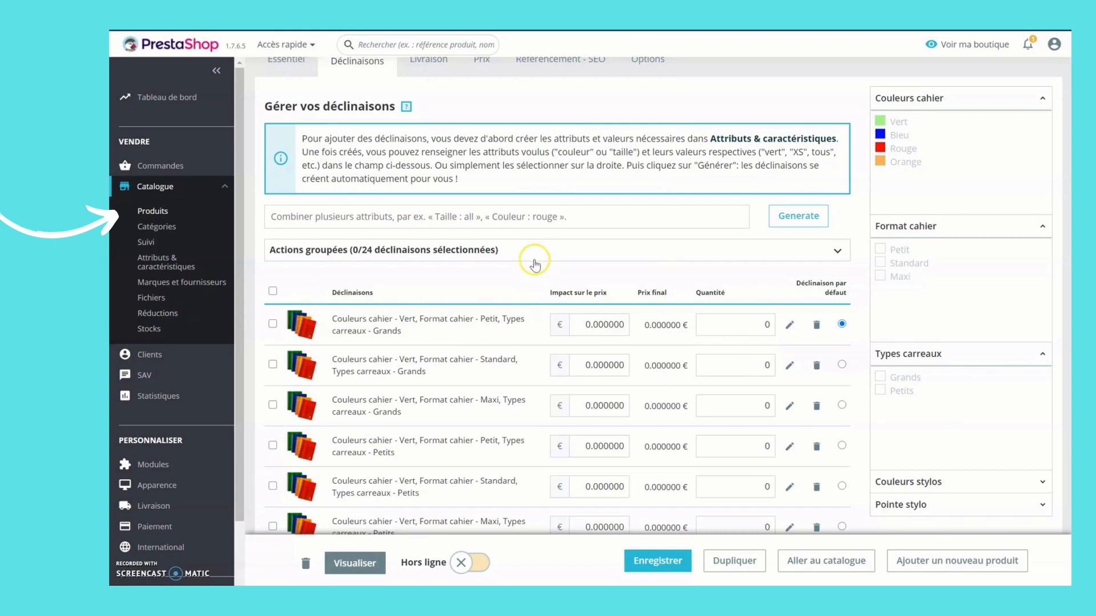
scroll(599, 280, down, 1)
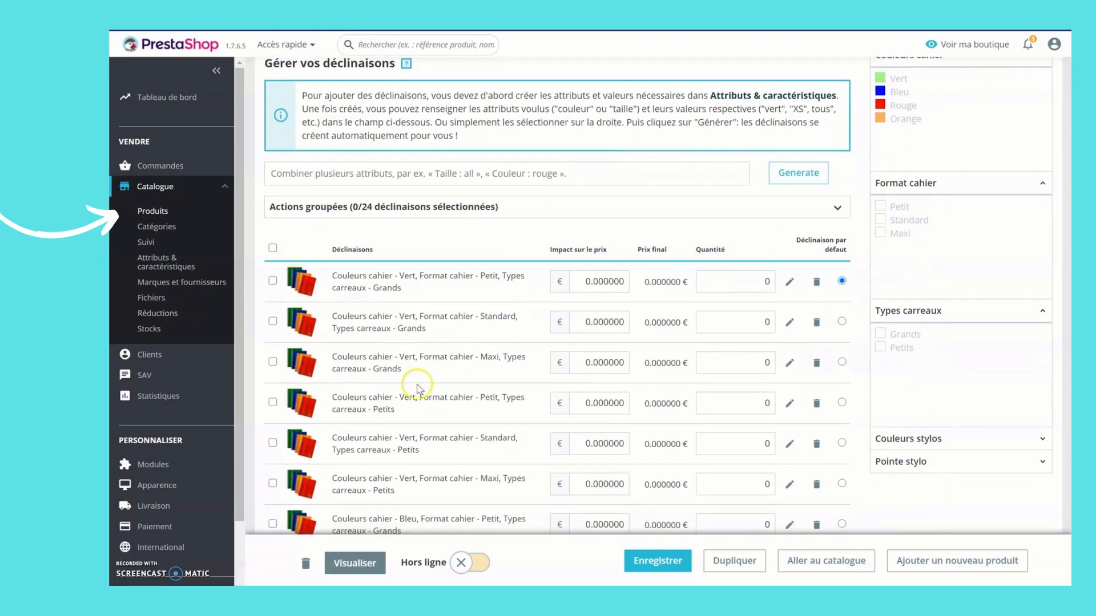
scroll(318, 440, down, 2)
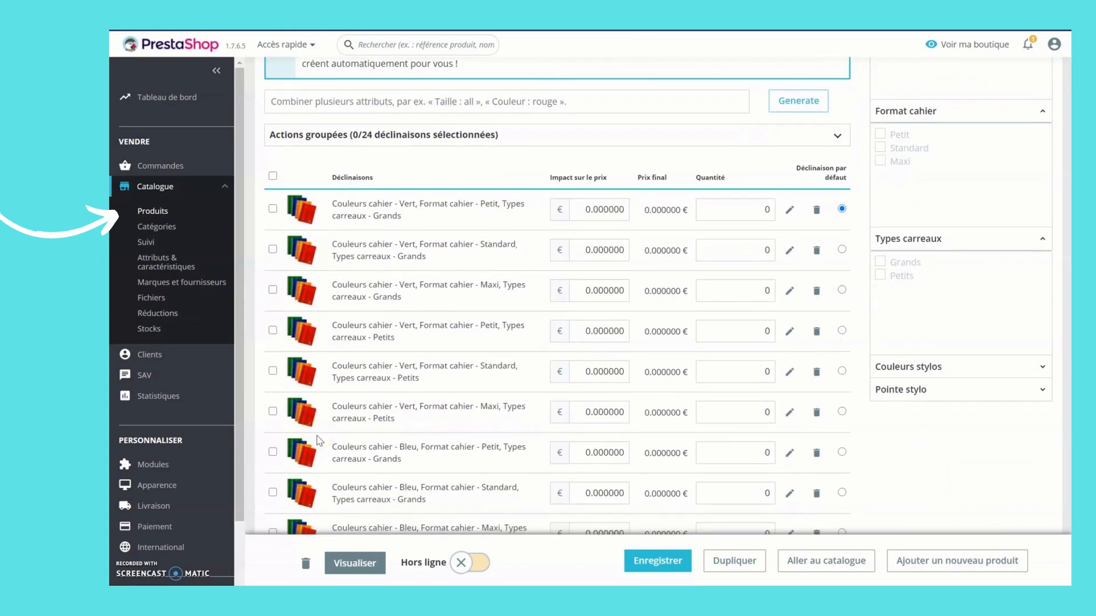
scroll(318, 441, down, 3)
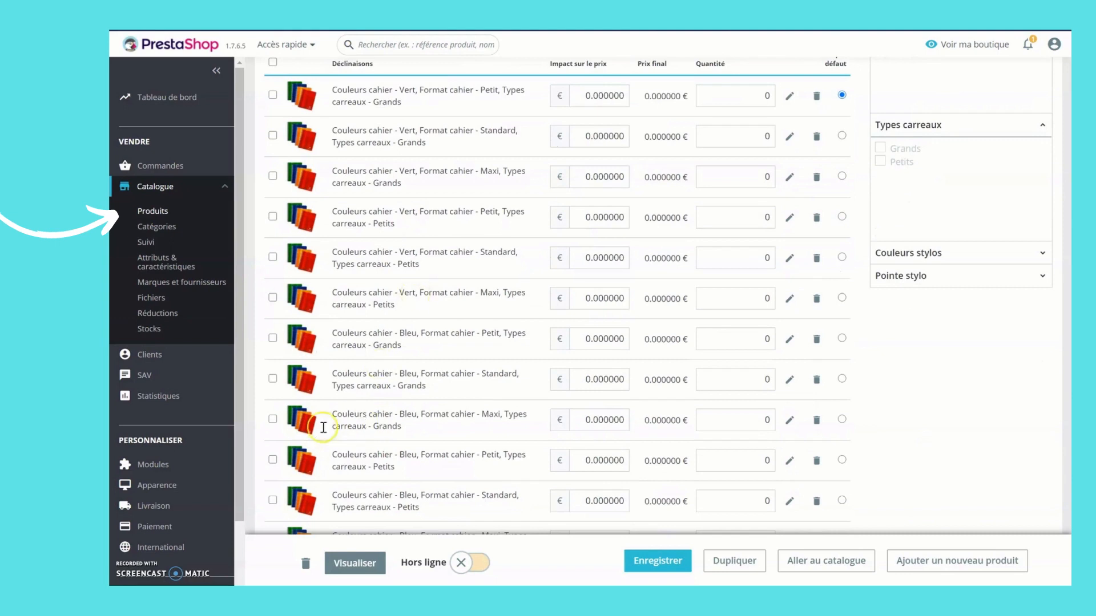
scroll(289, 307, up, 4)
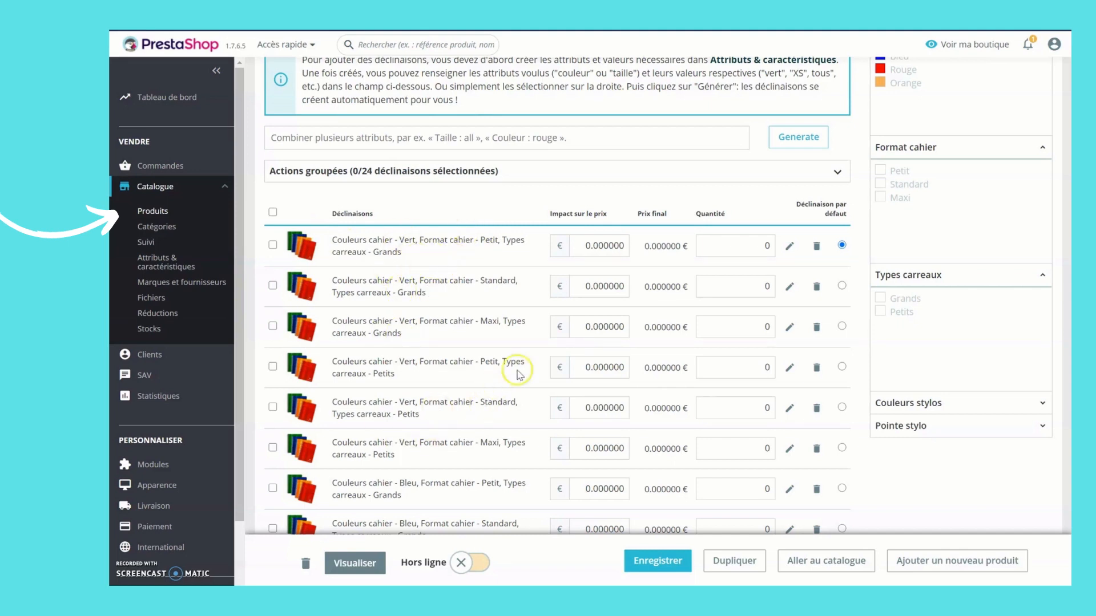
Assign the green notebook image to the combination Vert, Petit, Grands carreaux
scroll(439, 317, down, 2)
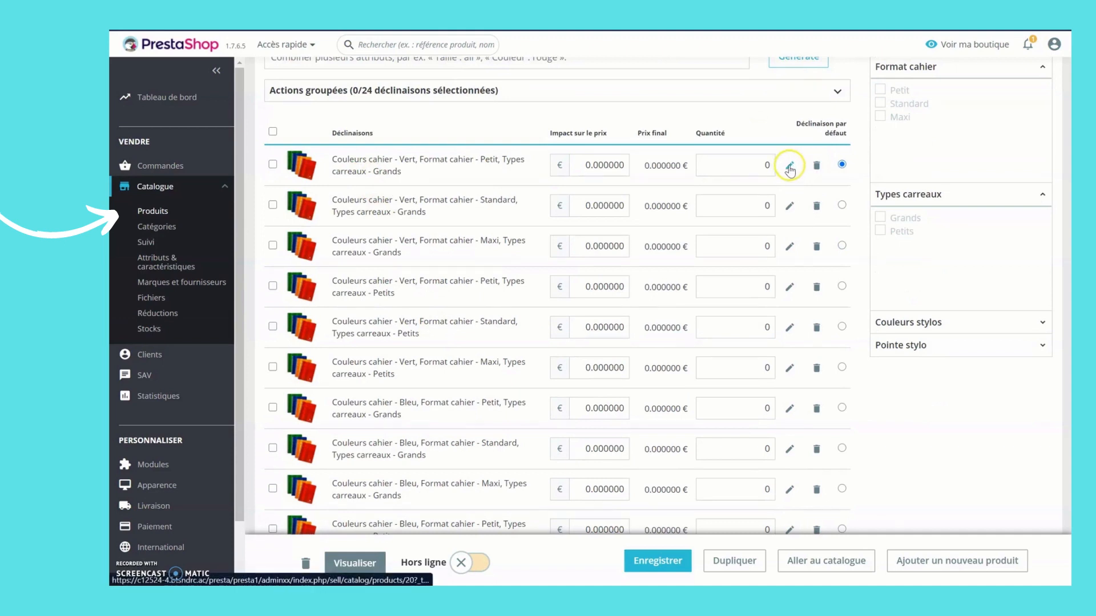
click(790, 167)
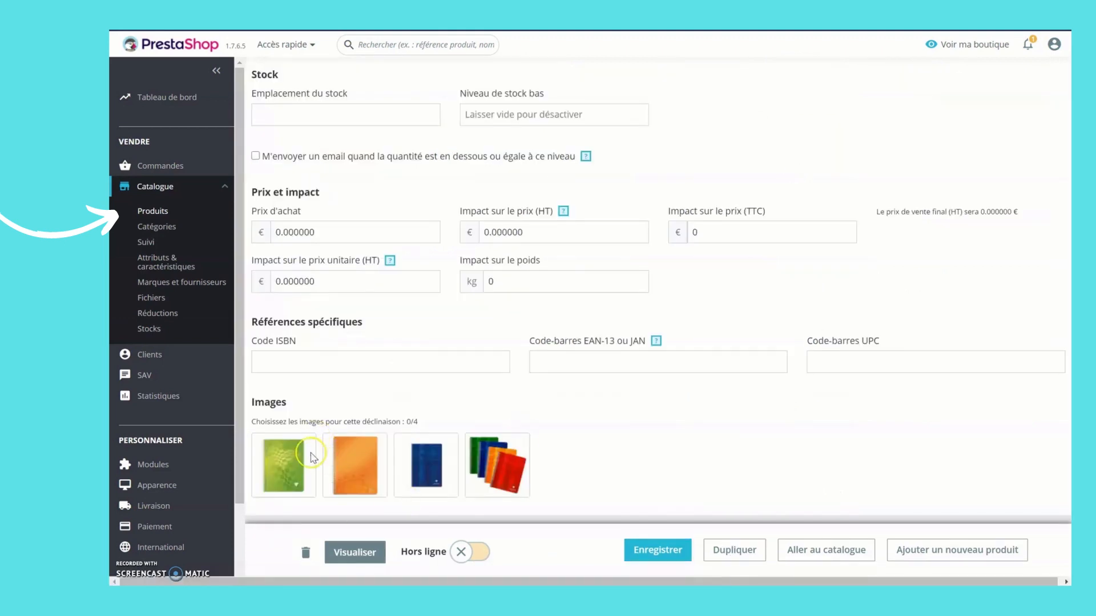
click(284, 457)
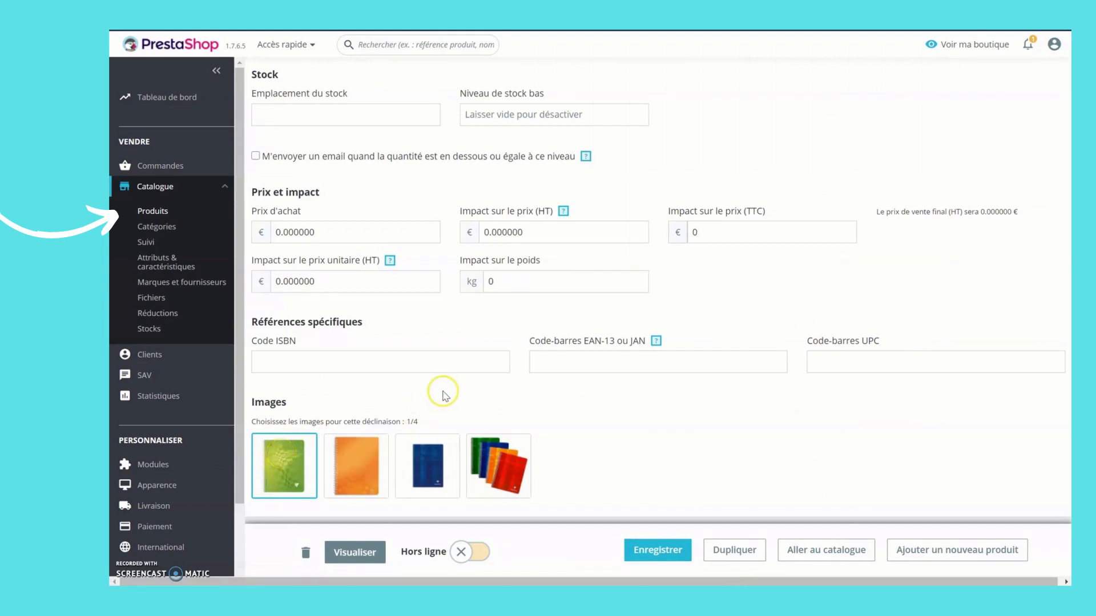
Set the quantity of the Vert, Petit, Grands combination to 10, keeping it as the default combination
scroll(425, 387, up, 3)
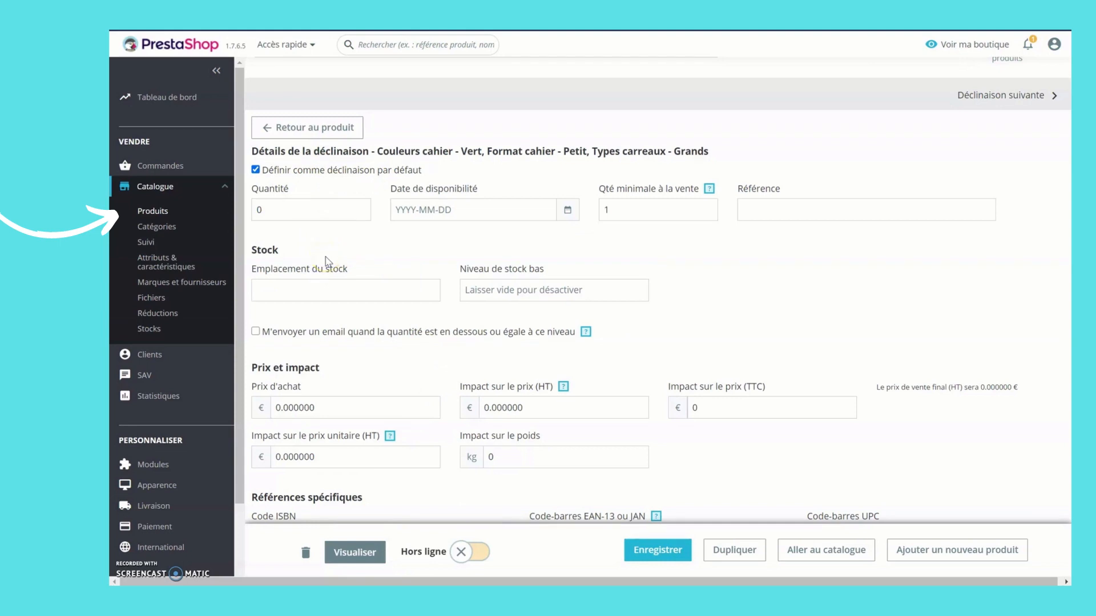
click(338, 250)
click(256, 169)
click(280, 208)
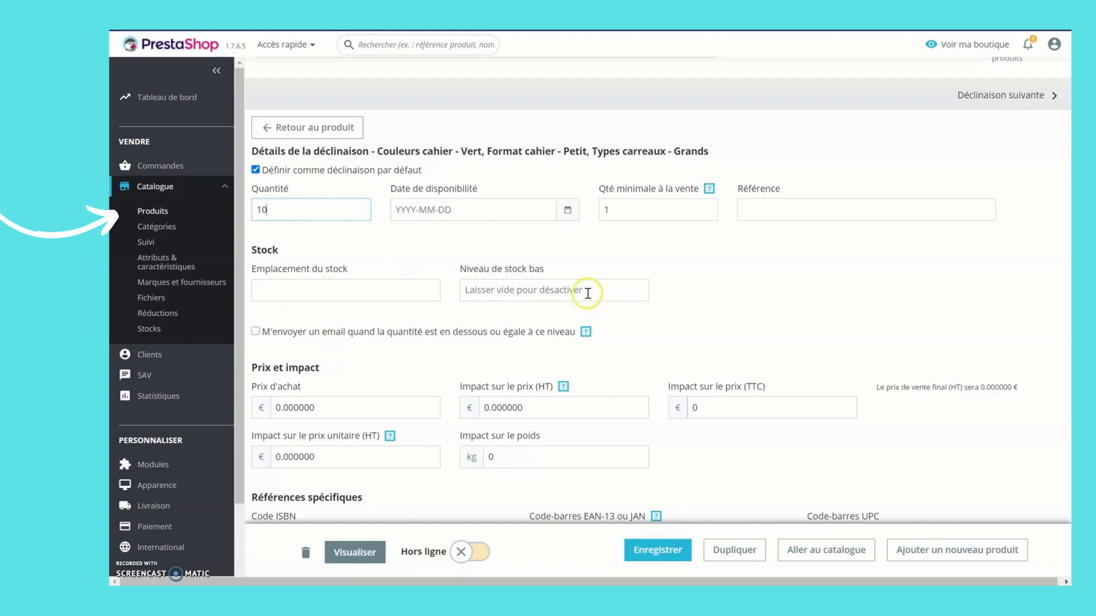
click(587, 293)
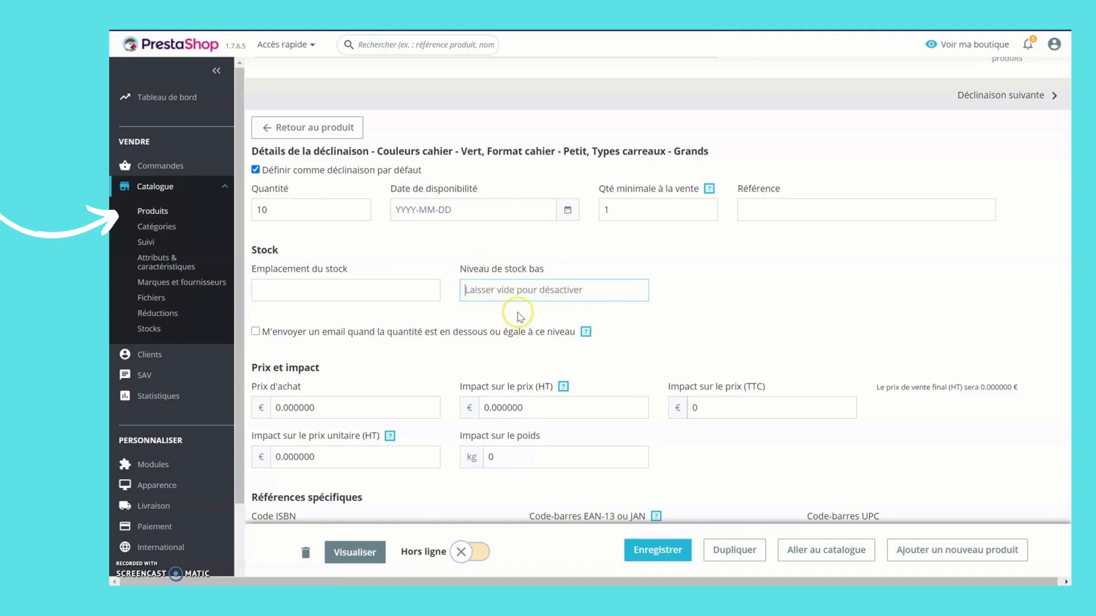
Set the combination's tax-excluded price impact and its purchase price to 0
scroll(520, 315, down, 2)
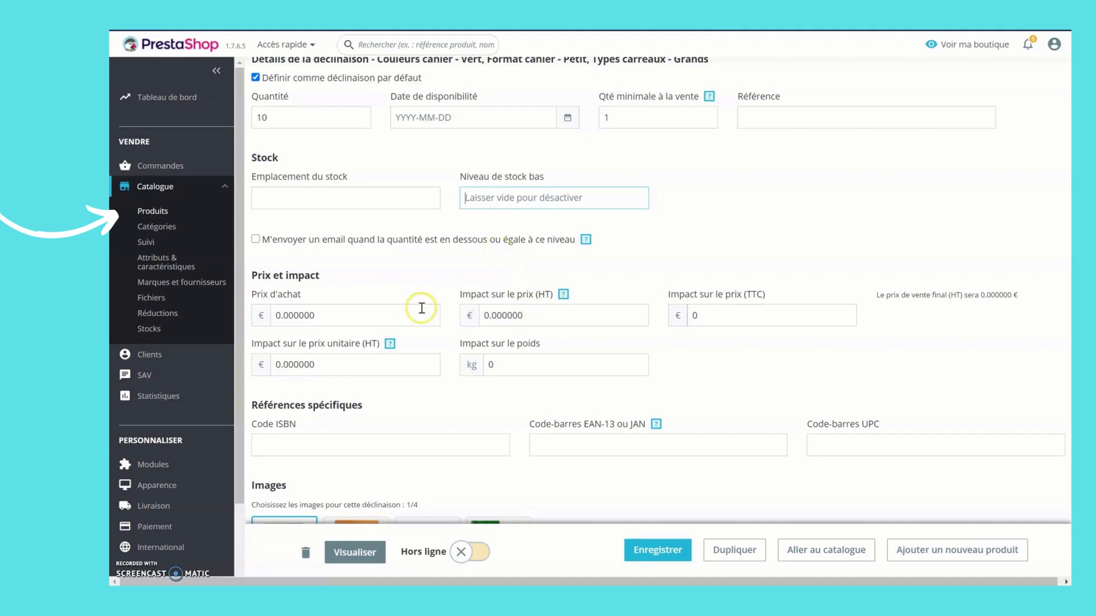
scroll(438, 292, down, 1)
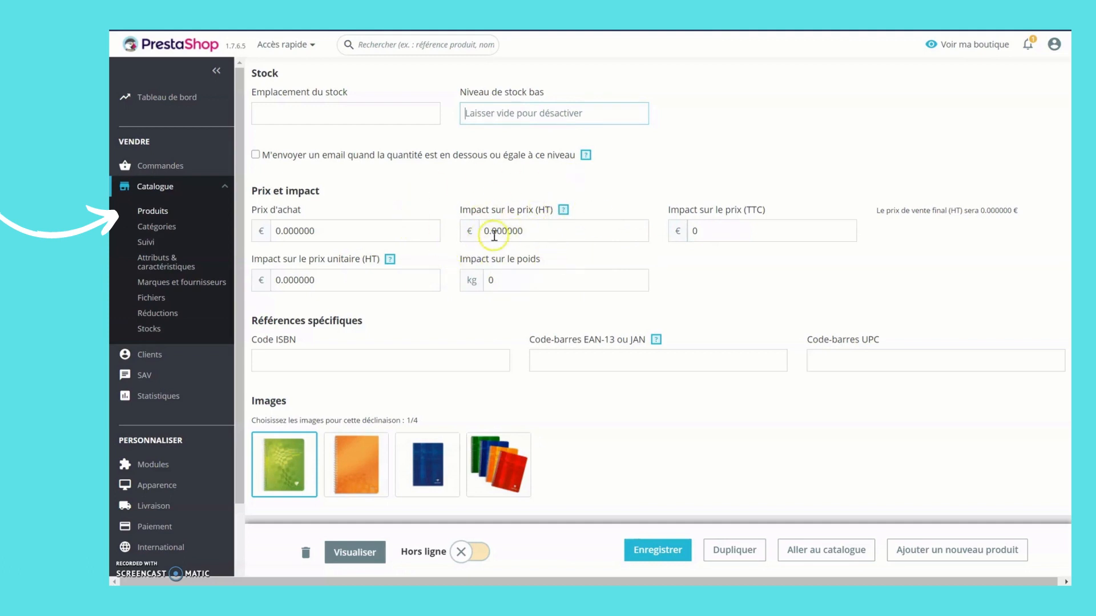
click(493, 235)
double_click(493, 235)
text(0)
double_click(320, 233)
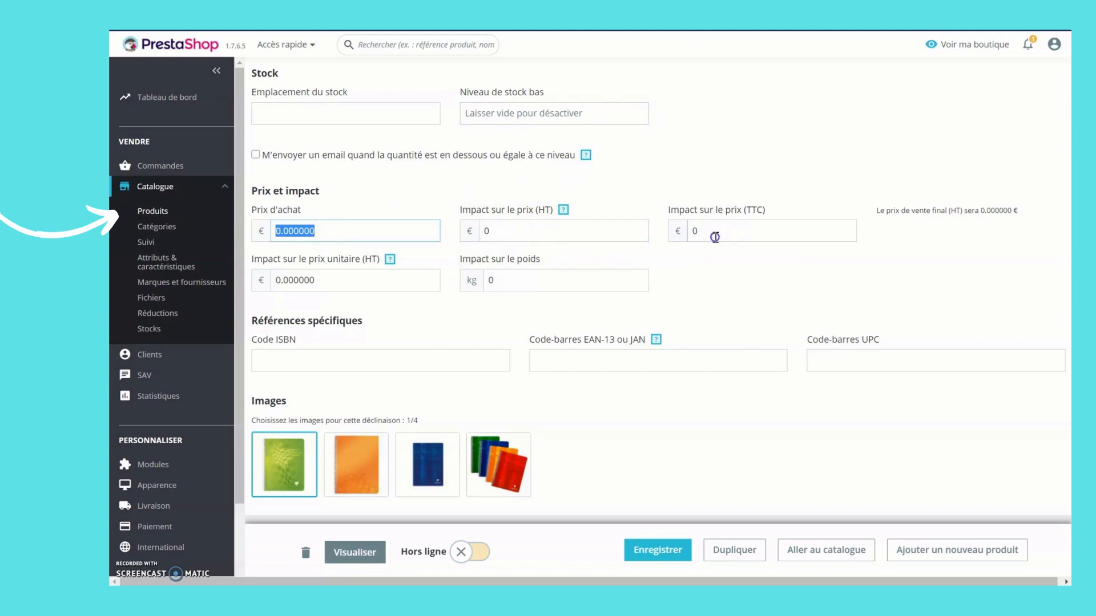
text(0)
click(716, 237)
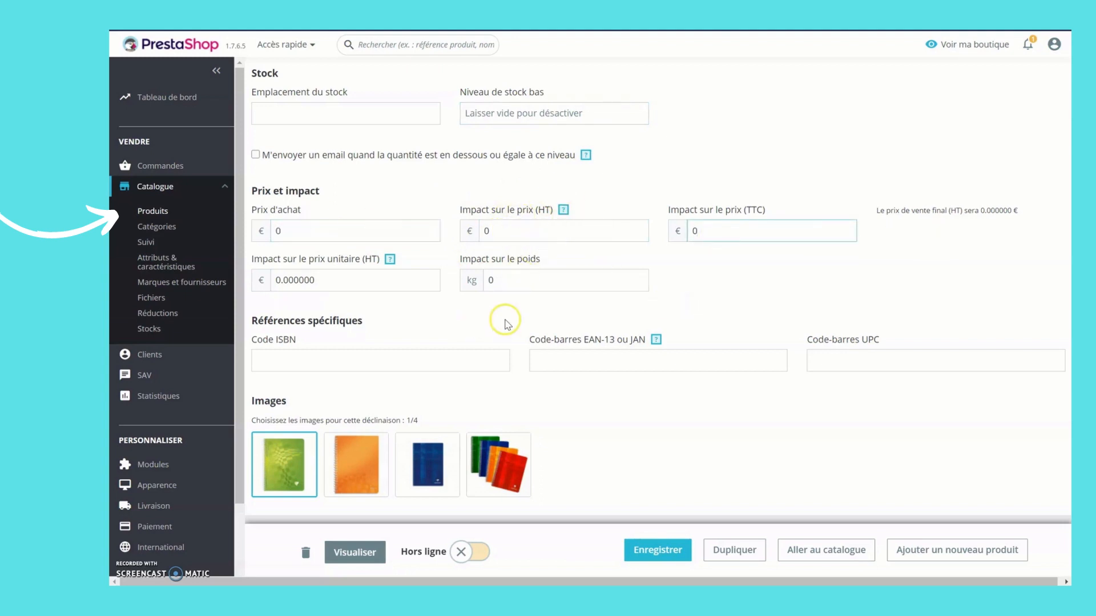
double_click(511, 274)
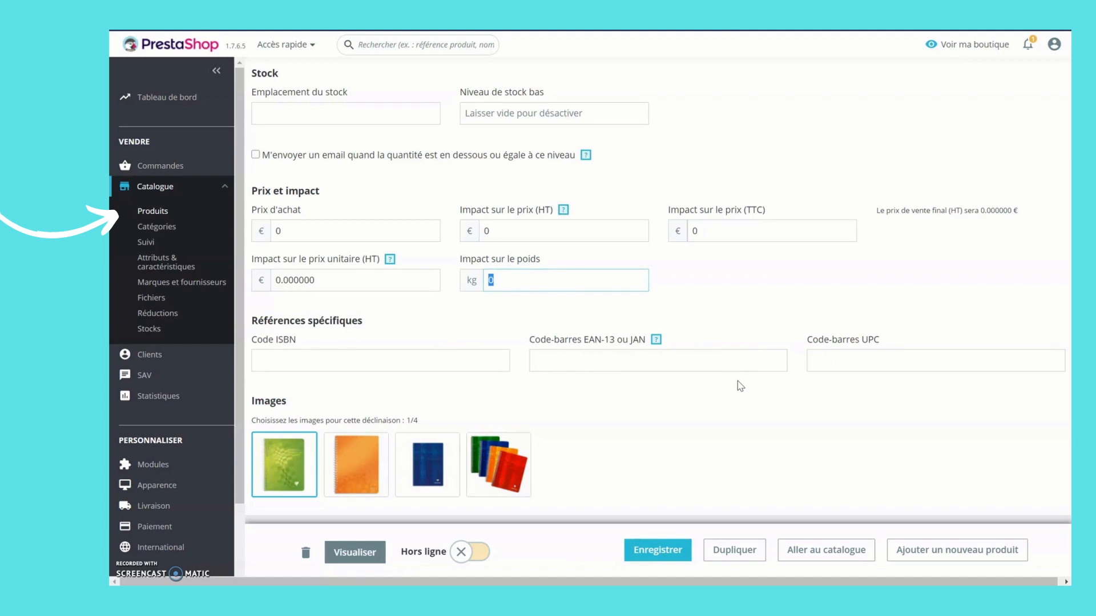
Save the combination's details and return to the product's list of combinations
scroll(724, 325, up, 4)
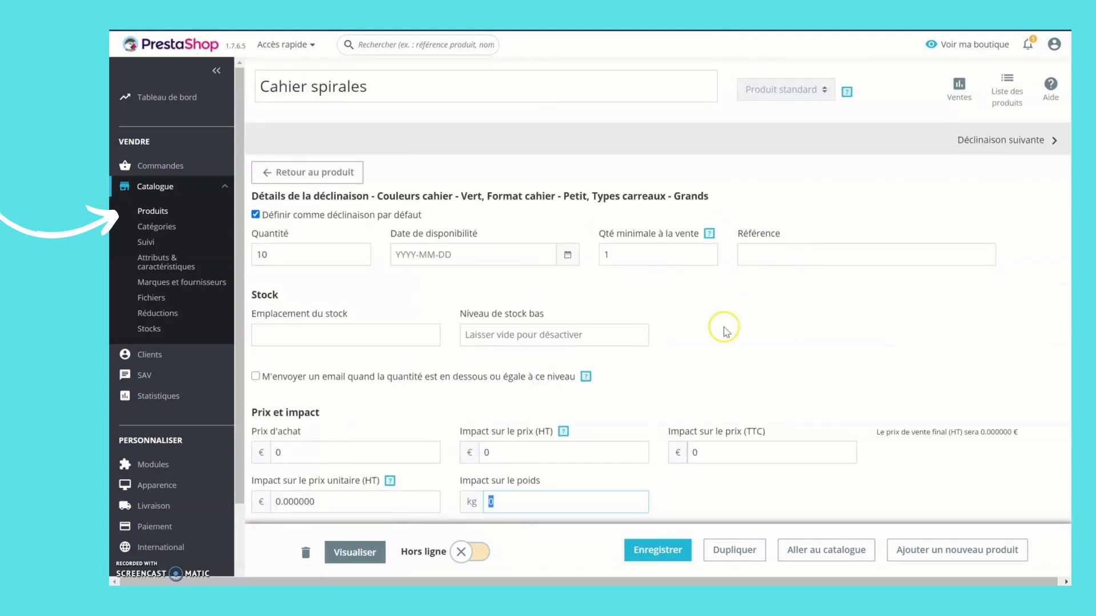
scroll(724, 326, down, 3)
click(649, 550)
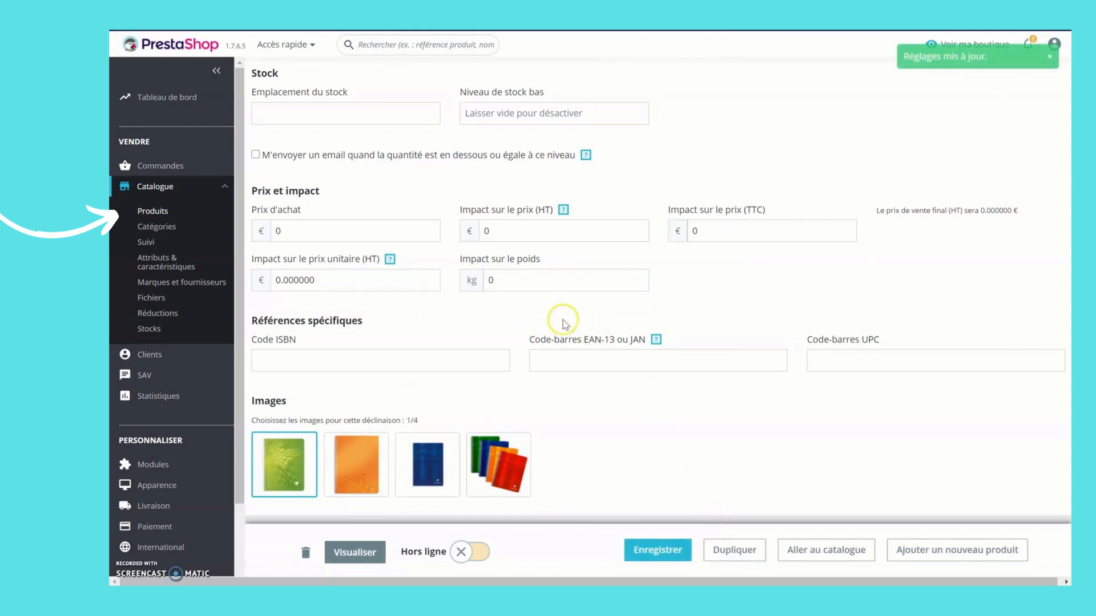
scroll(399, 228, up, 10)
click(280, 171)
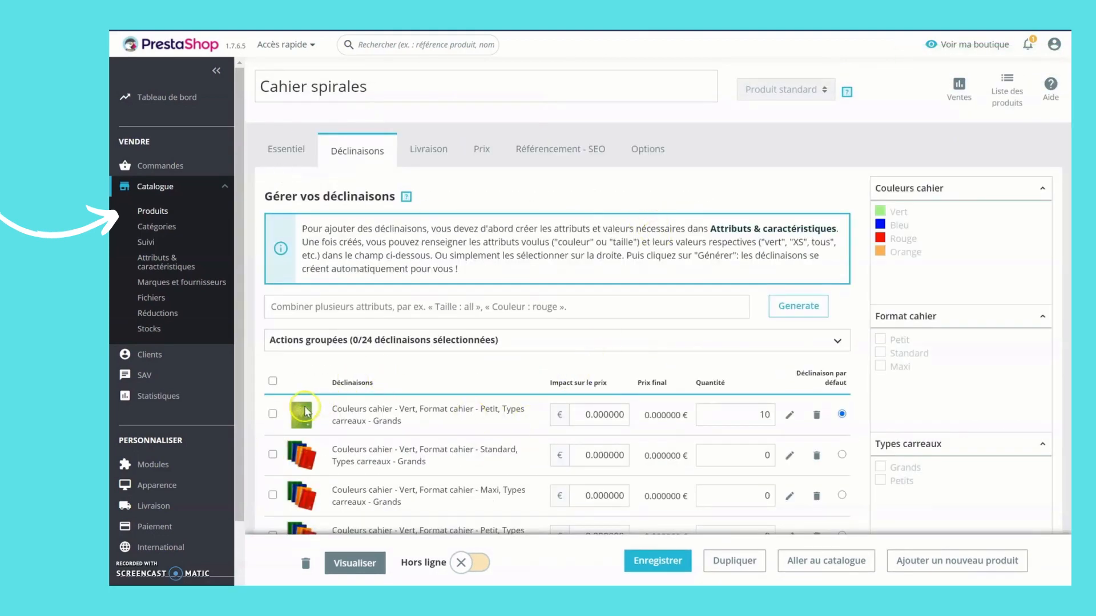
scroll(308, 414, down, 3)
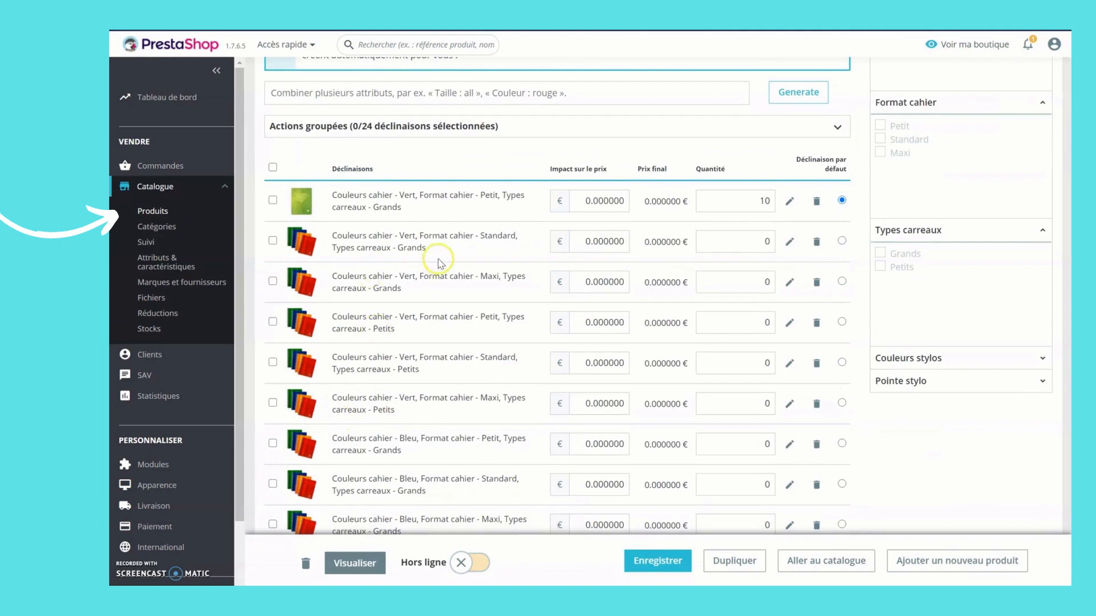
Assign the green notebook image to the combination Vert, Standard, Grands and save the product
scroll(422, 351, down, 1)
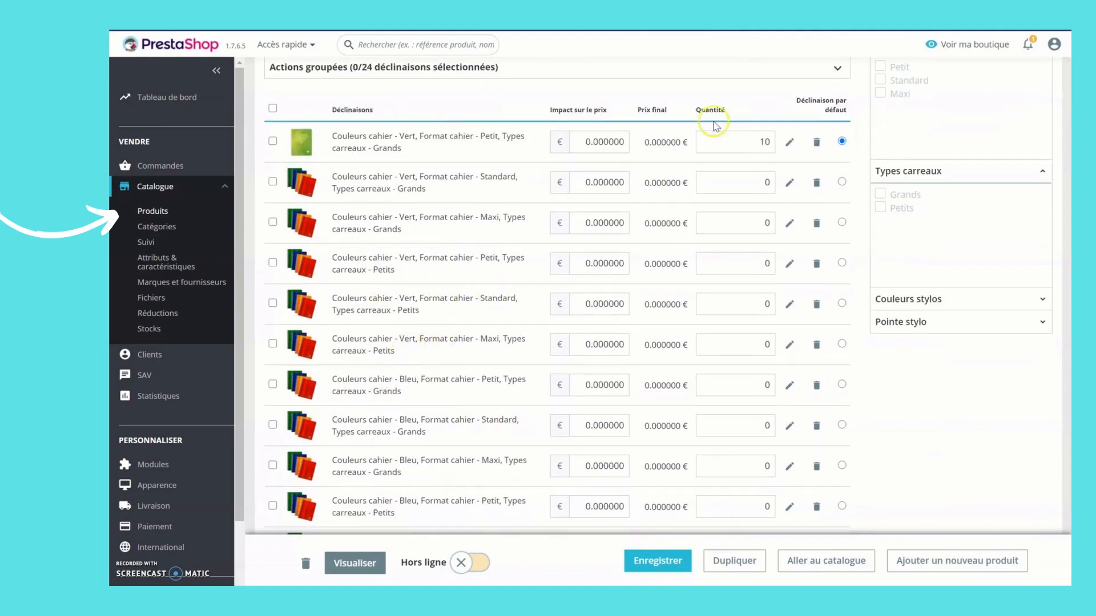
click(790, 181)
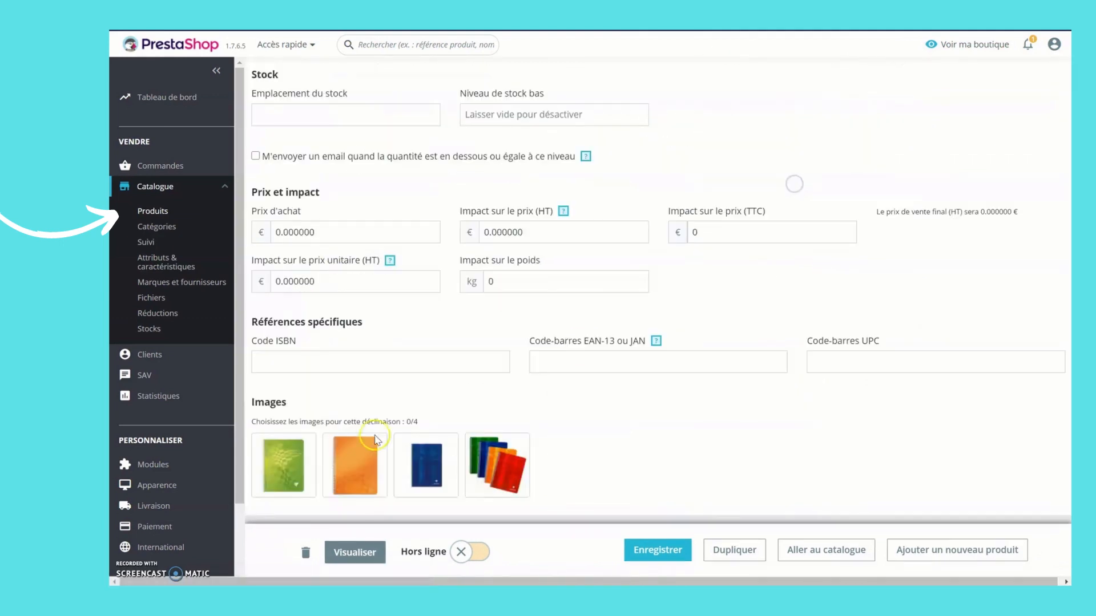
click(291, 468)
click(655, 550)
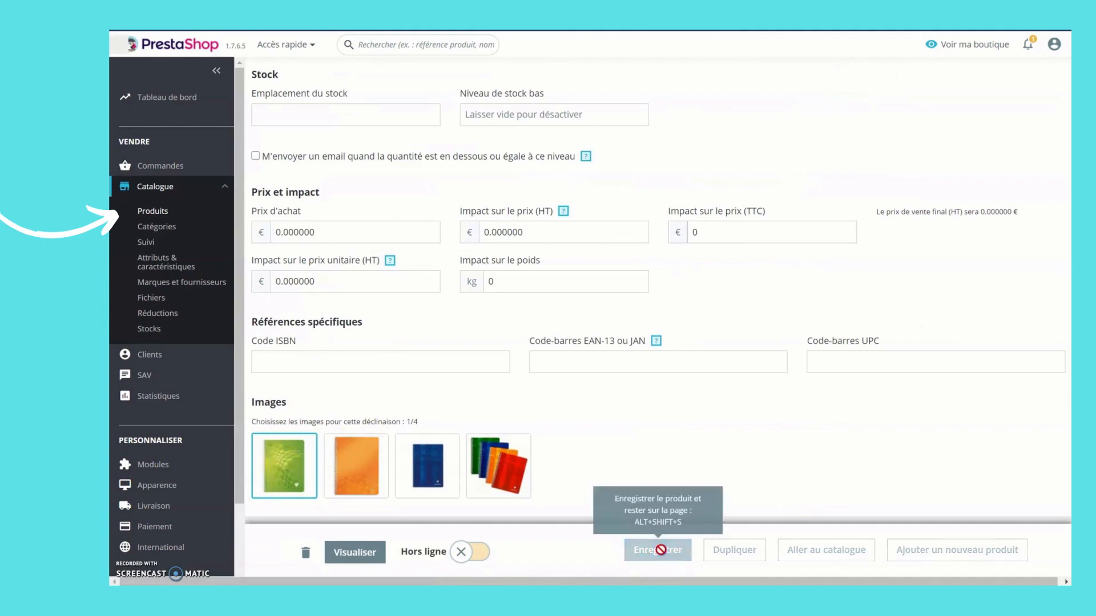
scroll(294, 228, up, 4)
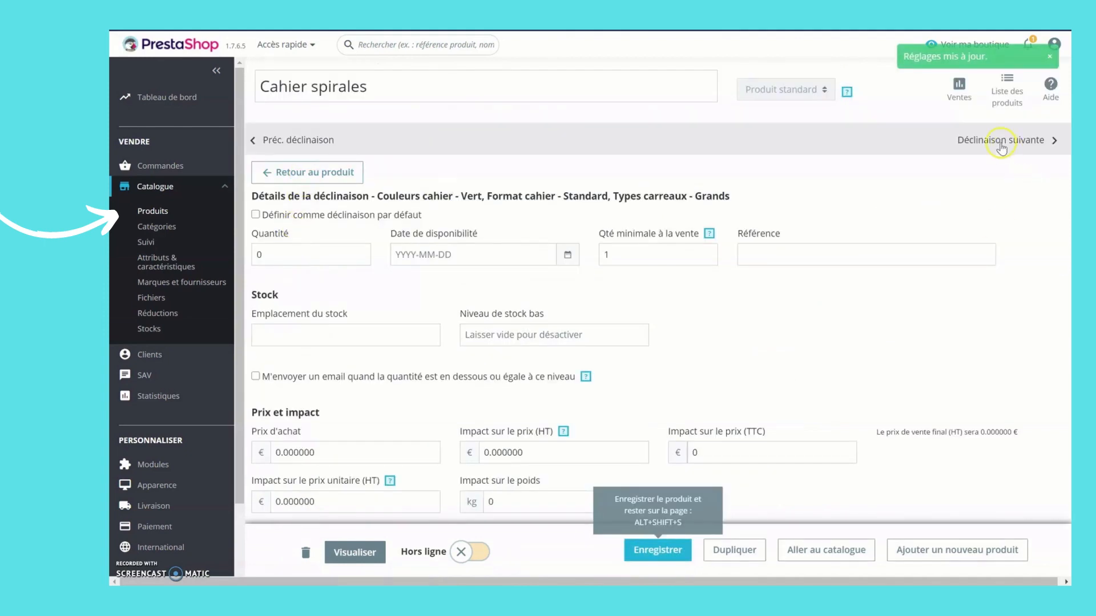
Assign the green notebook image to the combination Vert, Maxi, Grands
click(1001, 144)
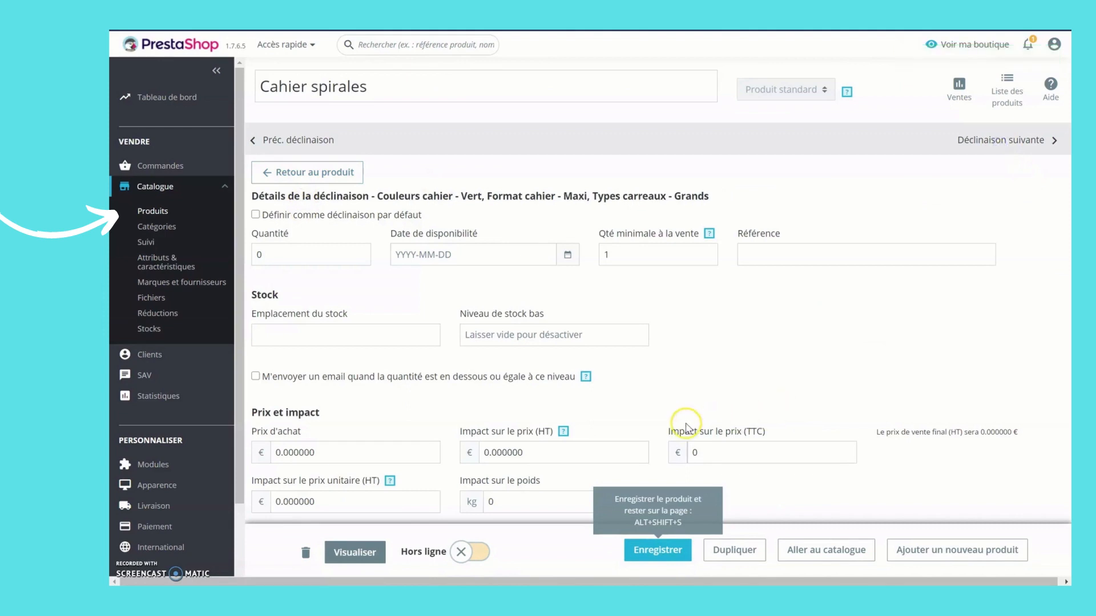
scroll(628, 411, down, 4)
click(308, 463)
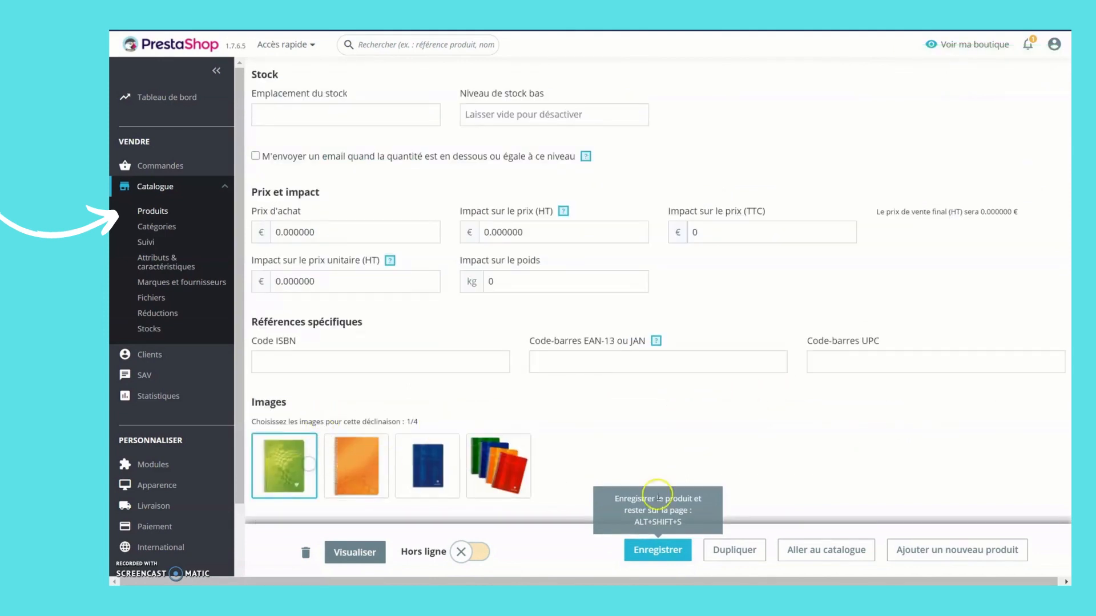
scroll(703, 500, up, 4)
Assign the green notebook image to the combination Vert, Petit, Petits
click(1001, 147)
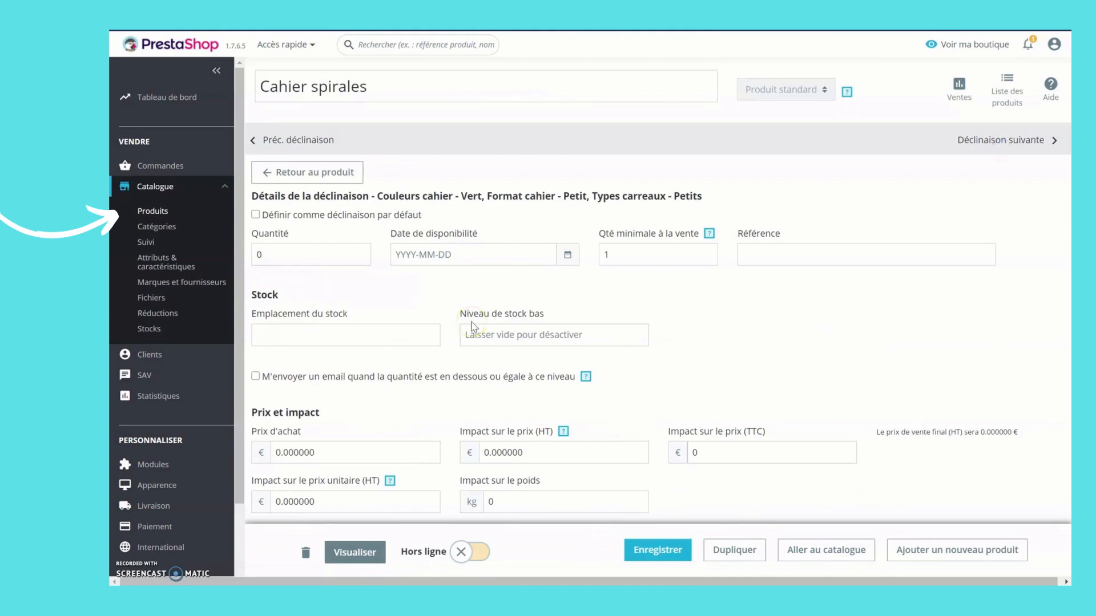
scroll(471, 326, down, 4)
click(297, 449)
scroll(297, 451, up, 4)
Save the product from the details of the combination Vert, Standard, Petits and return to the list of combinations
click(991, 146)
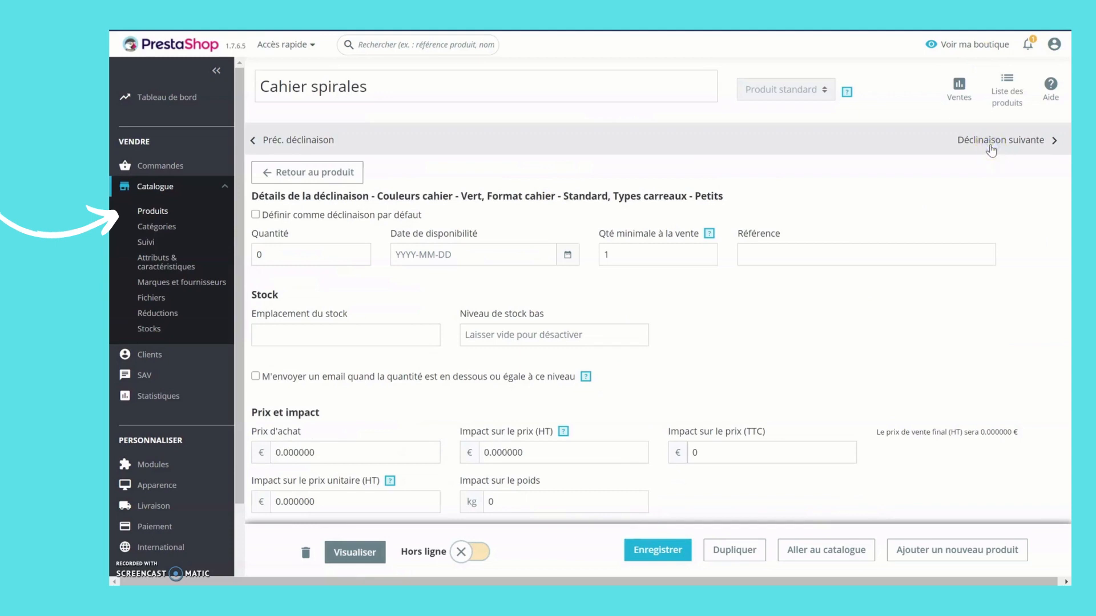
click(640, 553)
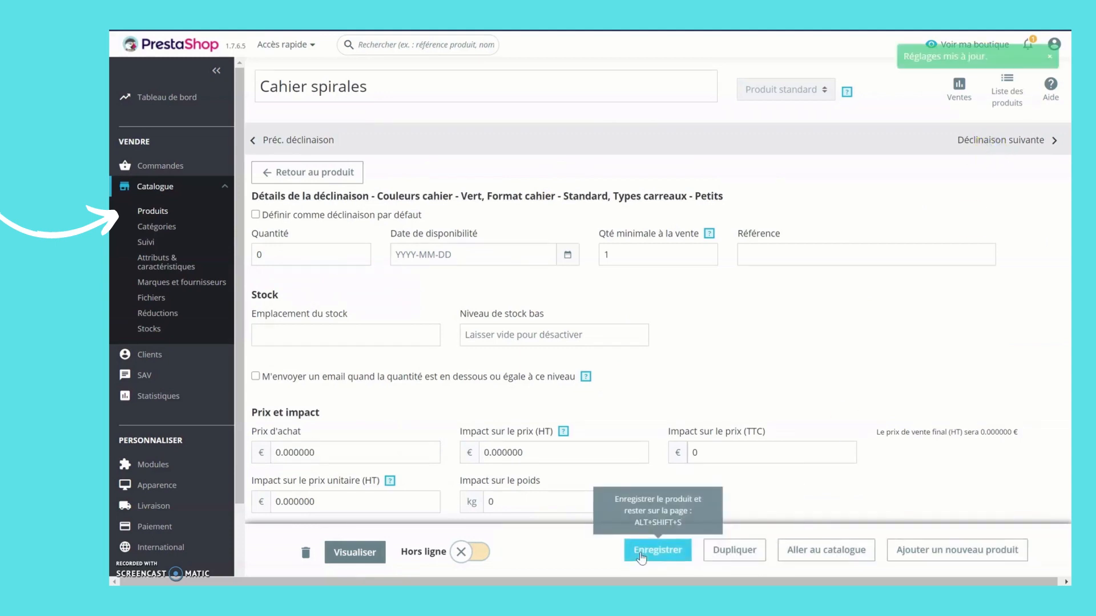
click(271, 173)
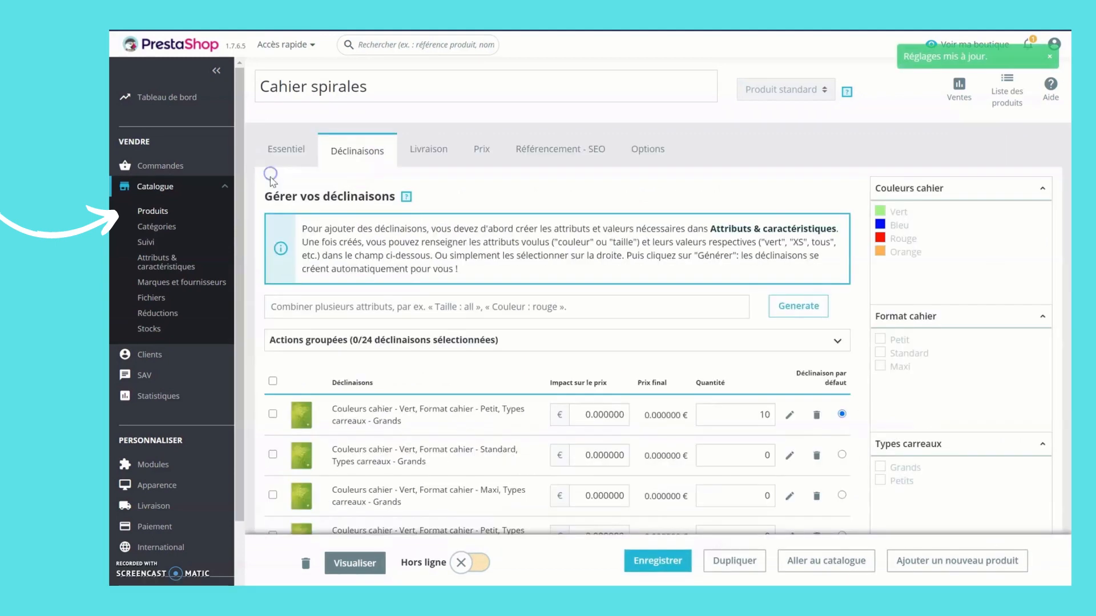
Assign the blue notebook image to the combination Bleu, Petit, Petits
scroll(567, 416, down, 8)
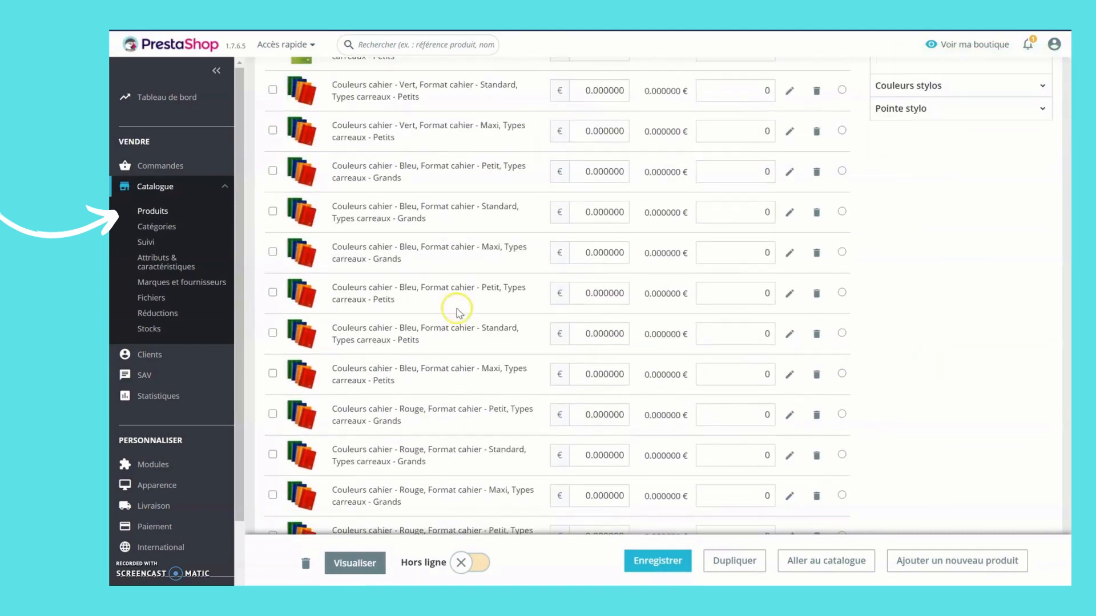
click(789, 293)
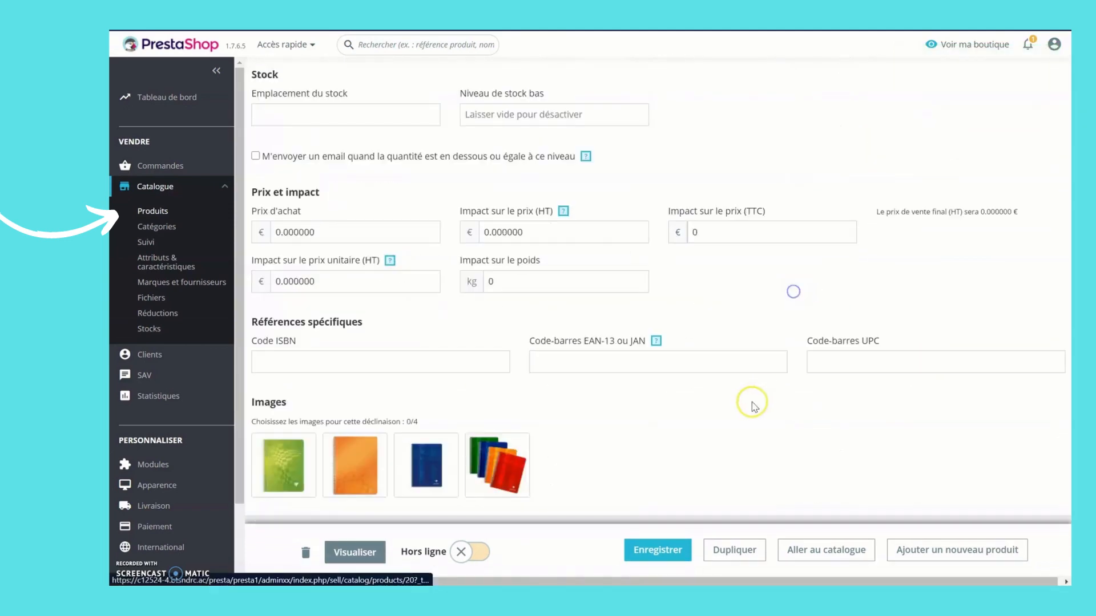
click(426, 465)
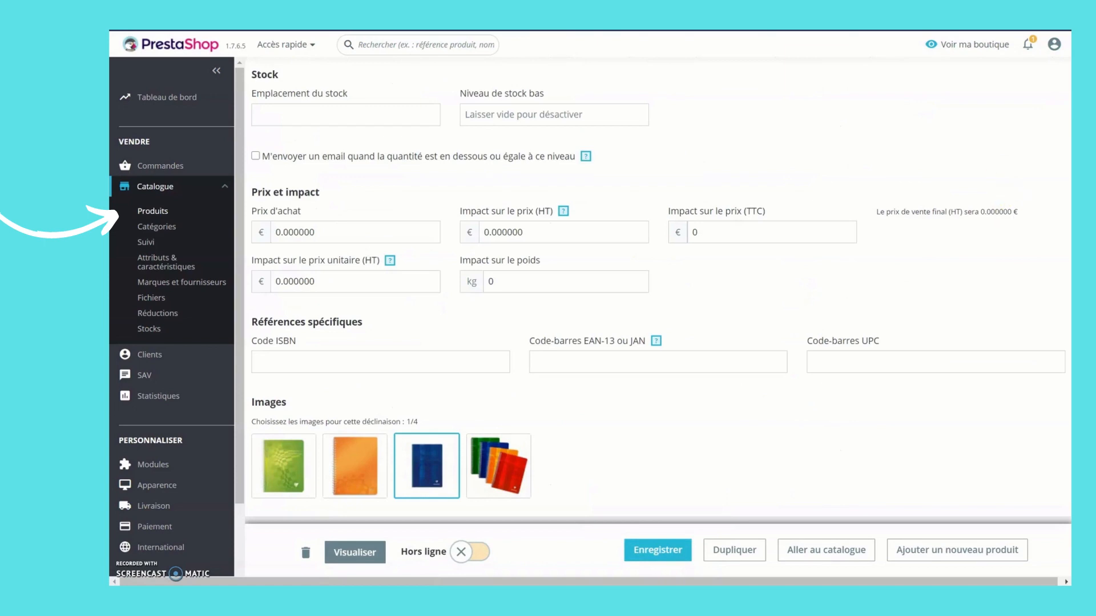
scroll(1027, 148, up, 4)
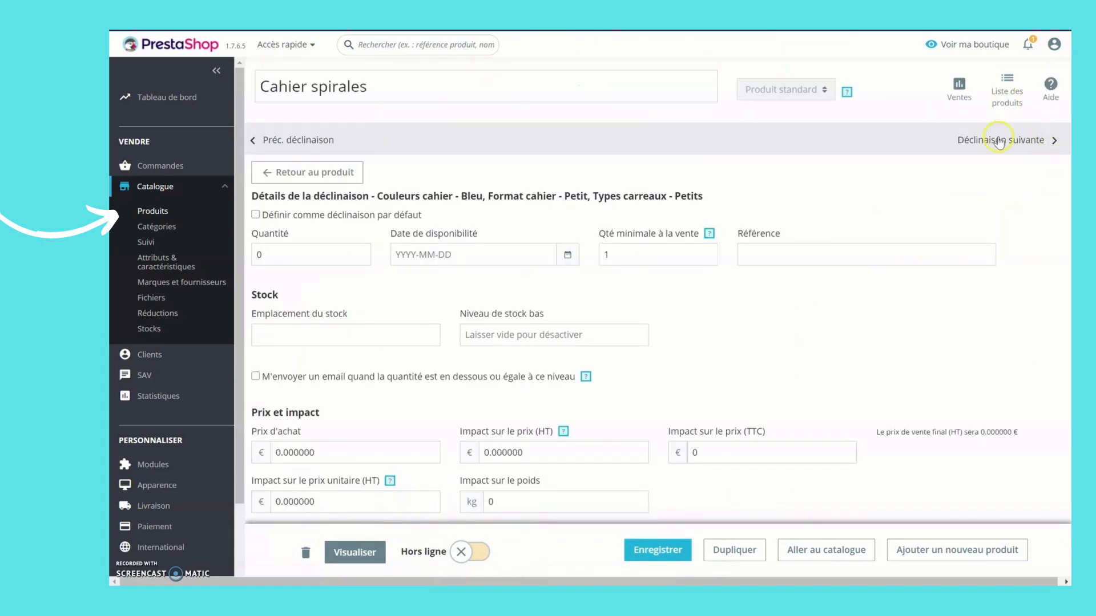
Assign the blue notebook image to the combination Bleu, Standard, Petits, then save and return to the list of combinations
click(999, 141)
click(418, 261)
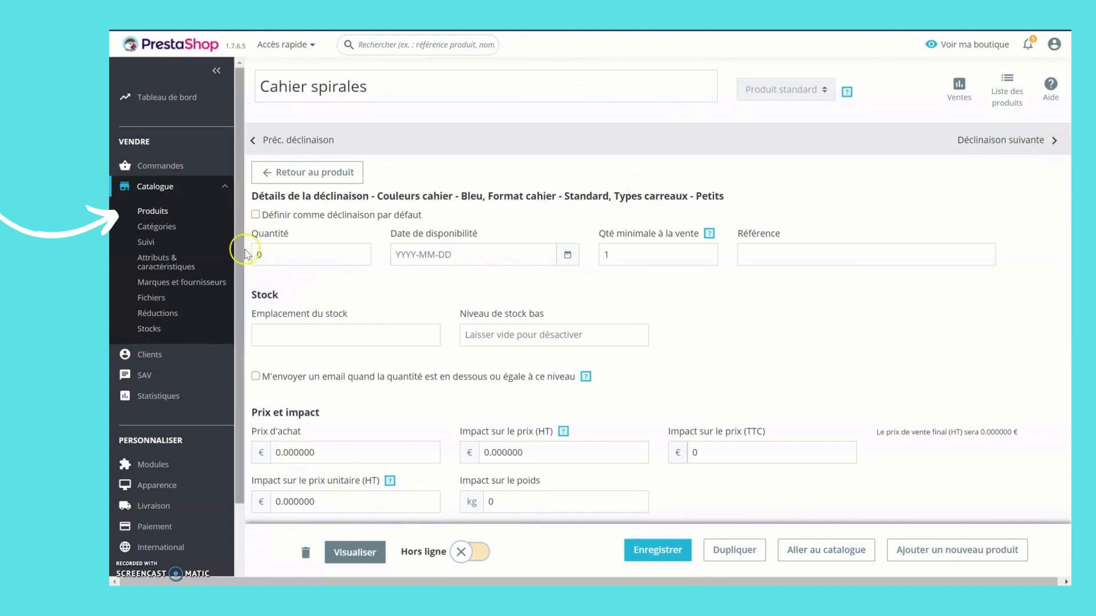
scroll(416, 354, down, 4)
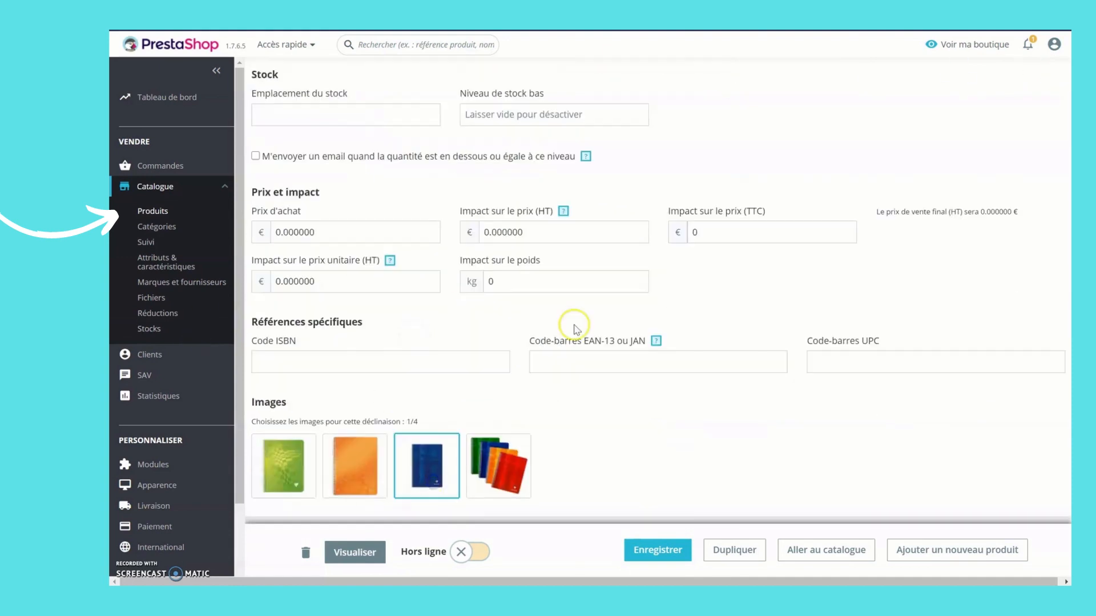
click(640, 552)
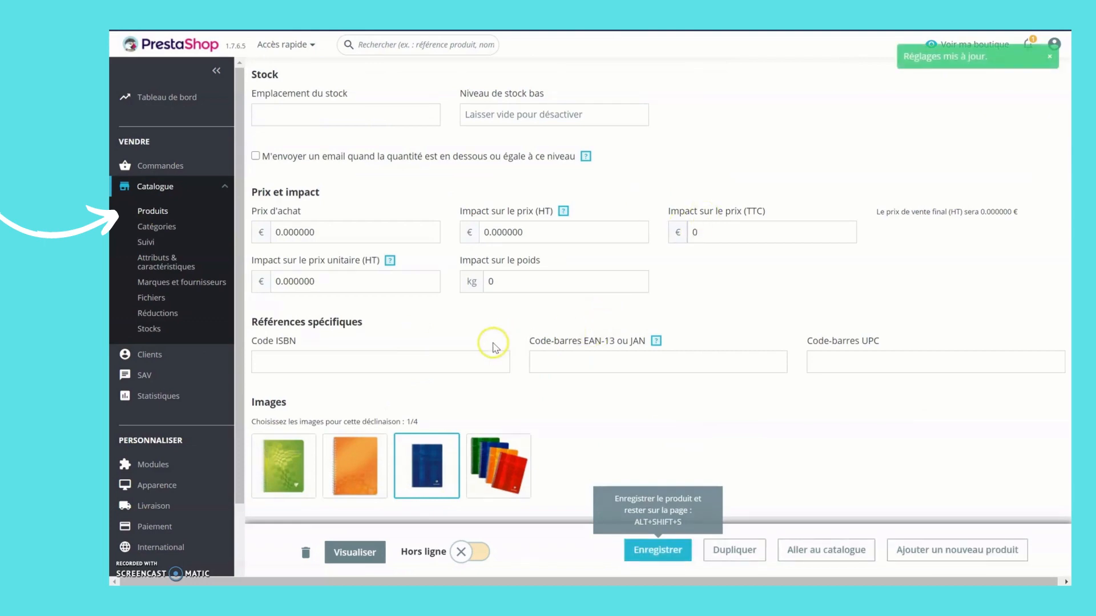
scroll(465, 349, up, 2)
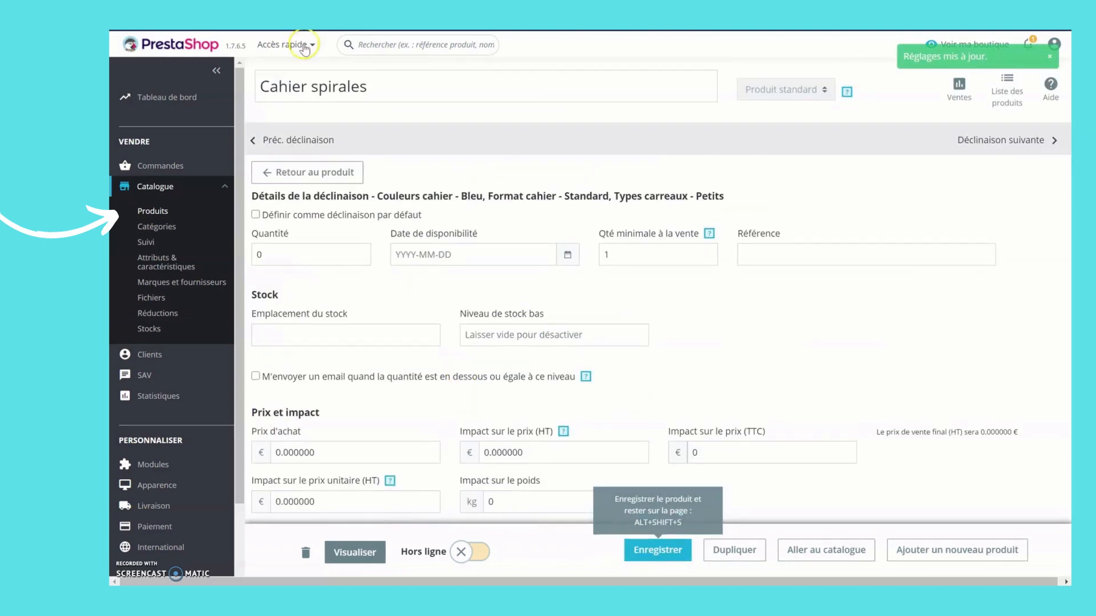
click(311, 178)
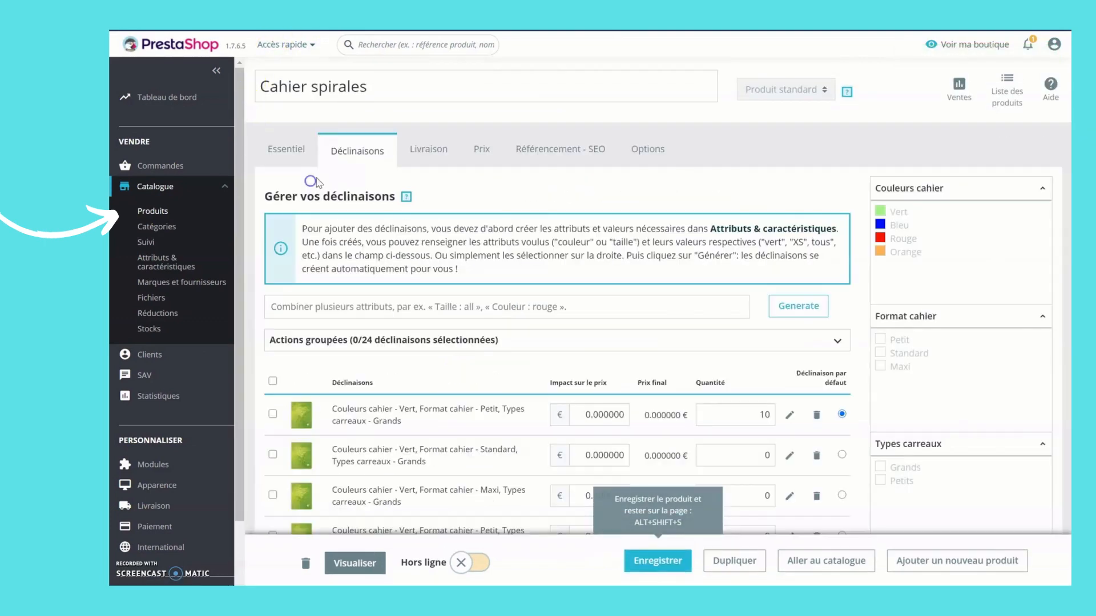
Set the package dimensions to a width of 24 cm and a height of 32 cm, with a weight of 0,50 kg
click(429, 155)
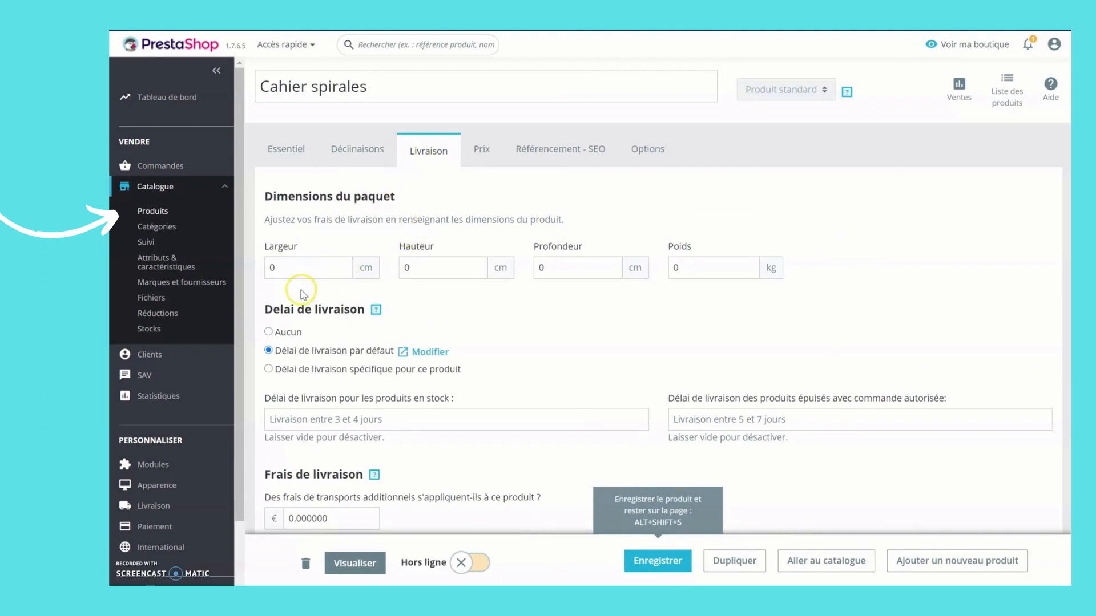
click(297, 268)
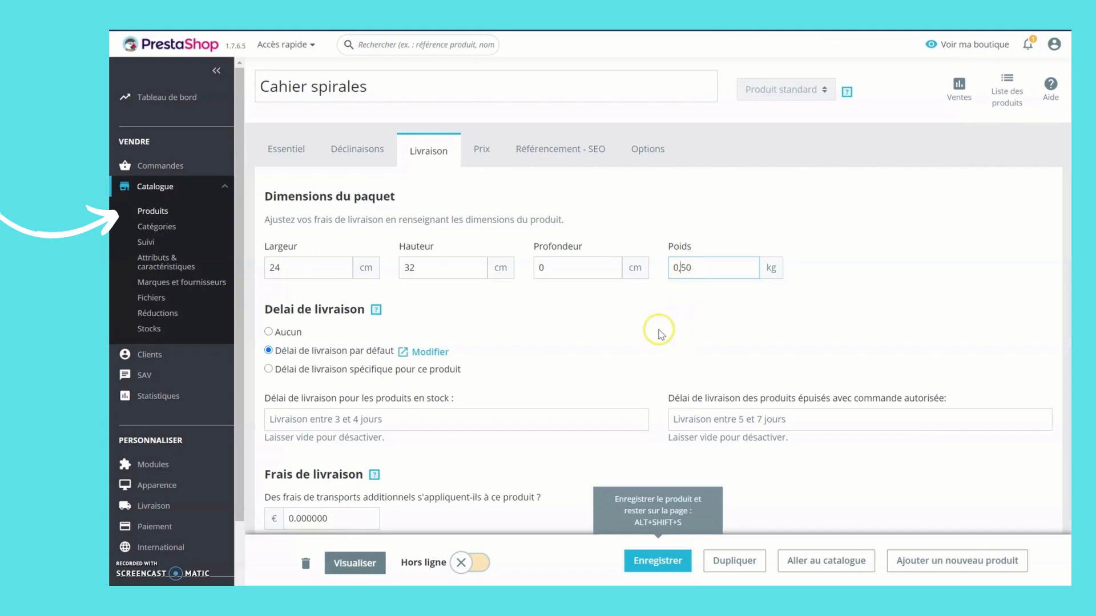
Set the additional shipping cost to 4.95 € and enable the carriers Boutique (Retrait en magasin) and My carrier (Livraison le lendemain !)
scroll(522, 343, down, 3)
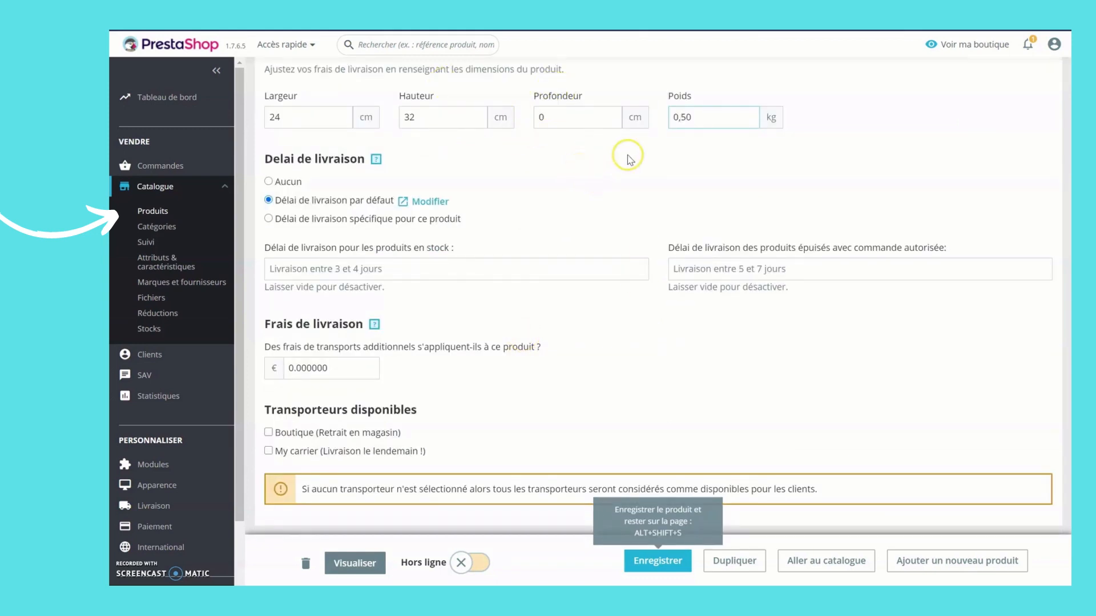
click(358, 271)
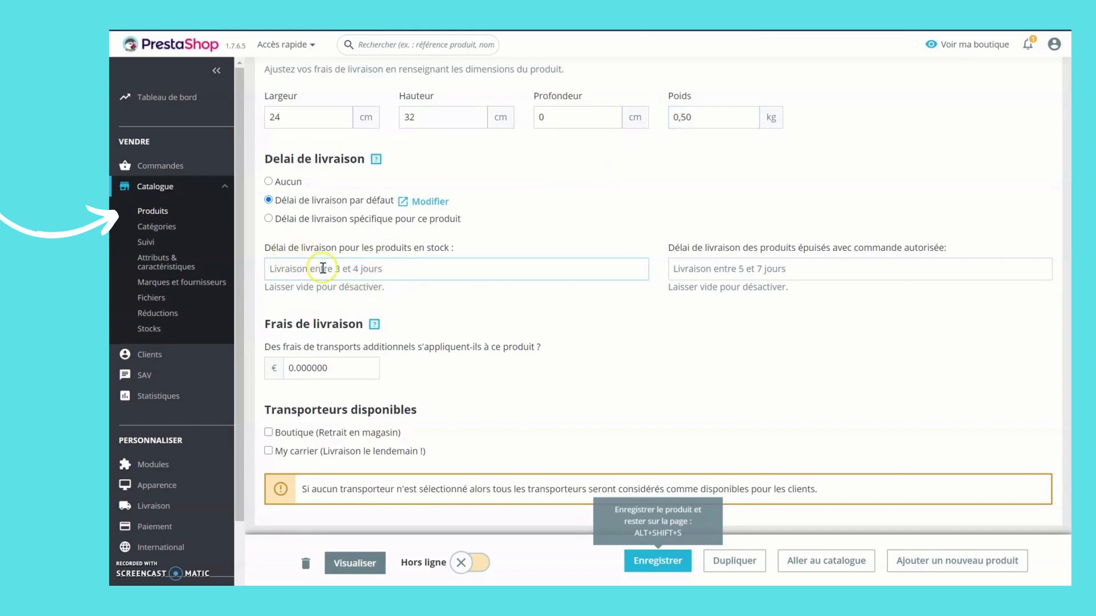
double_click(332, 370)
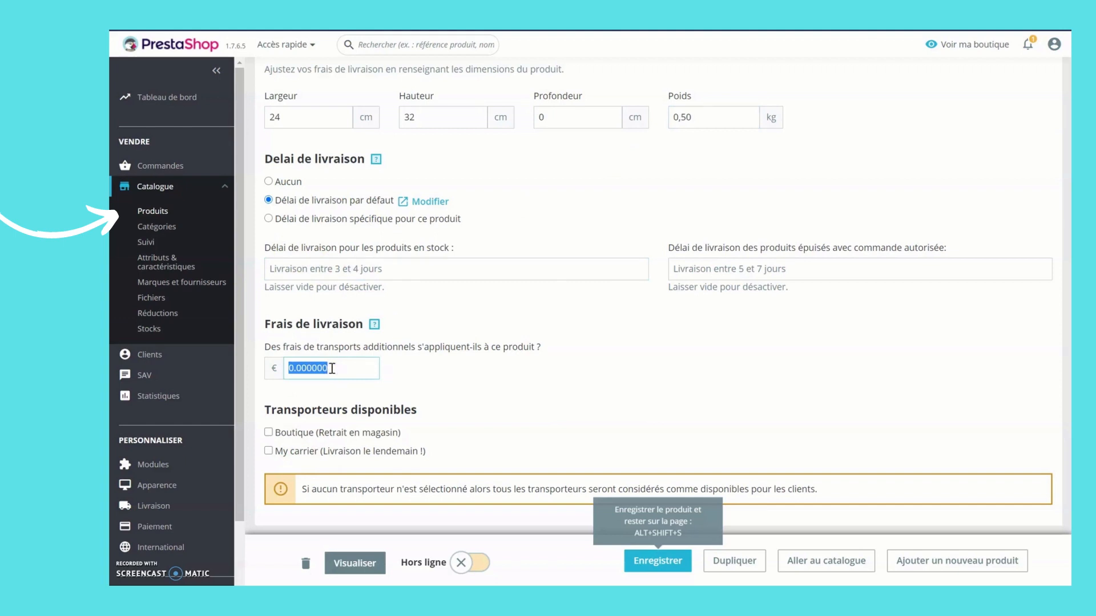
text(4.95)
click(269, 432)
click(269, 451)
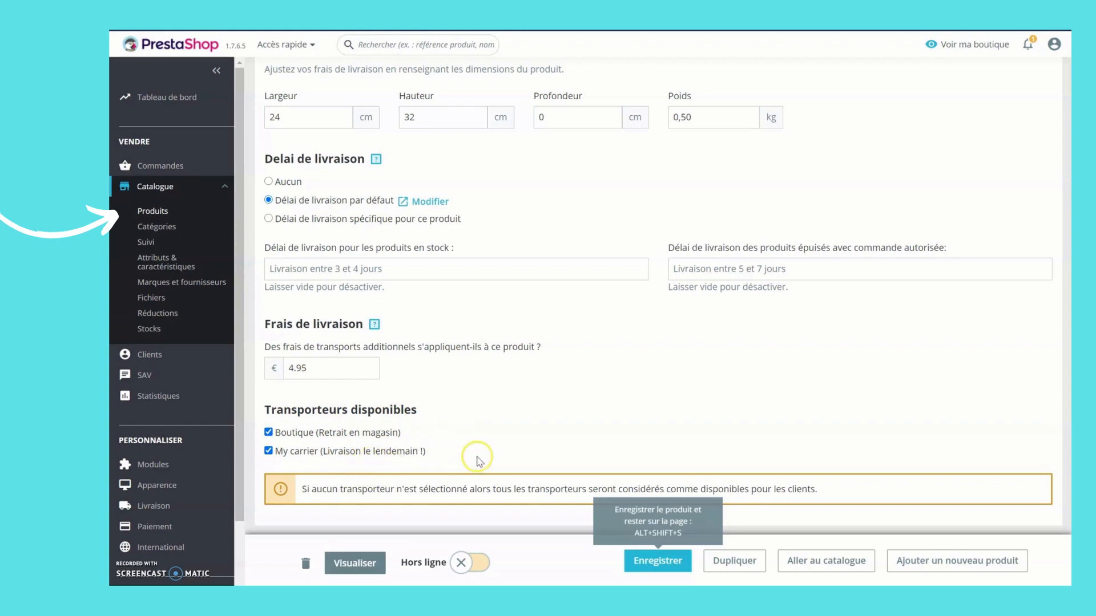
scroll(502, 438, up, 3)
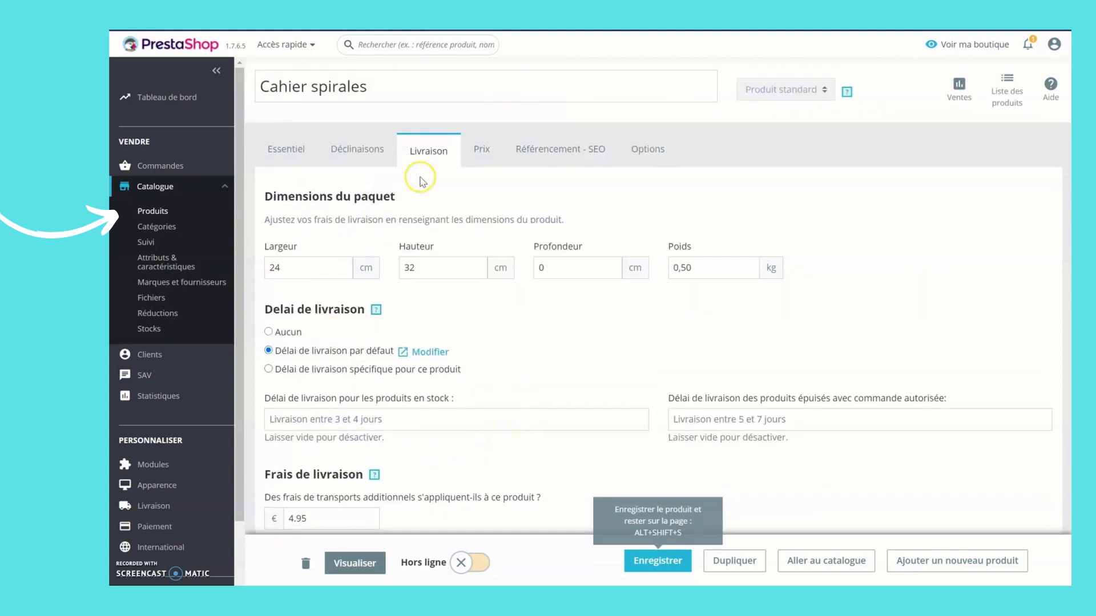
Set the product's tax-included selling price to 7.95 €
click(486, 152)
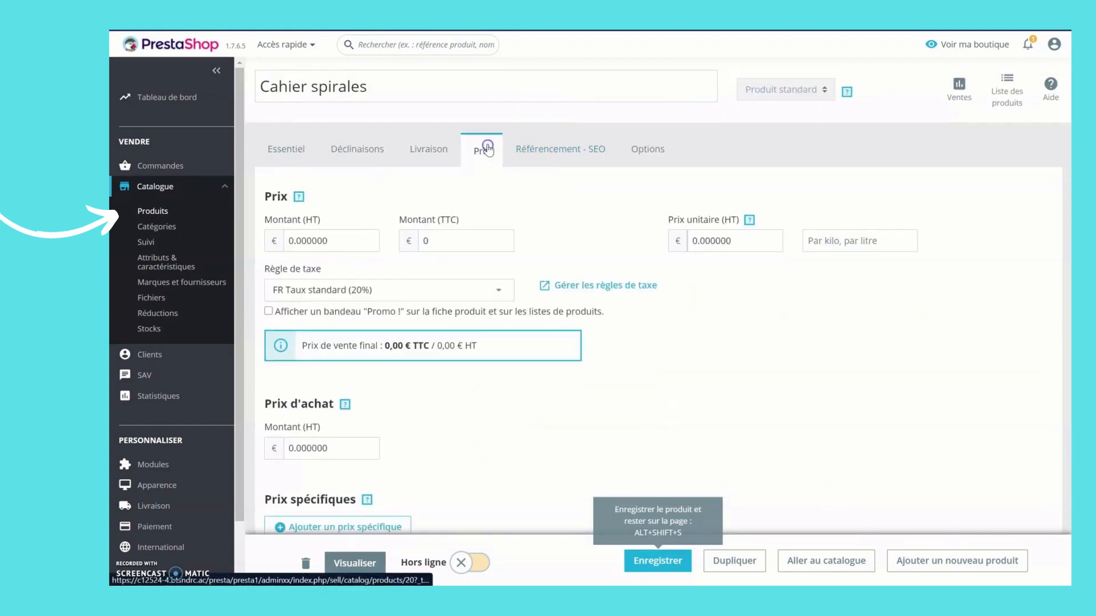
double_click(456, 232)
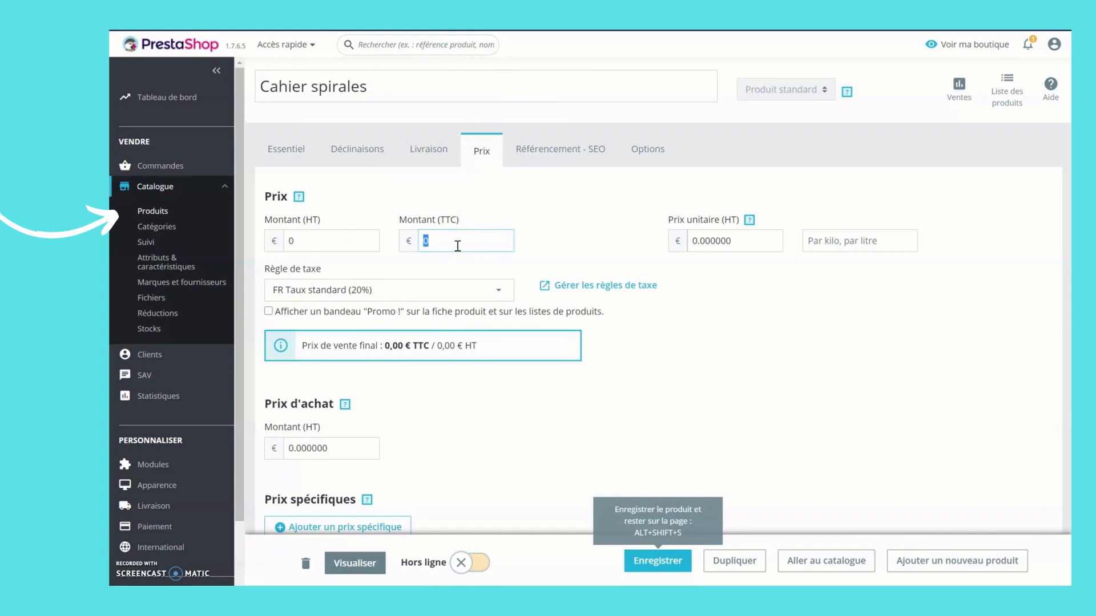
text(7.95)
click(810, 351)
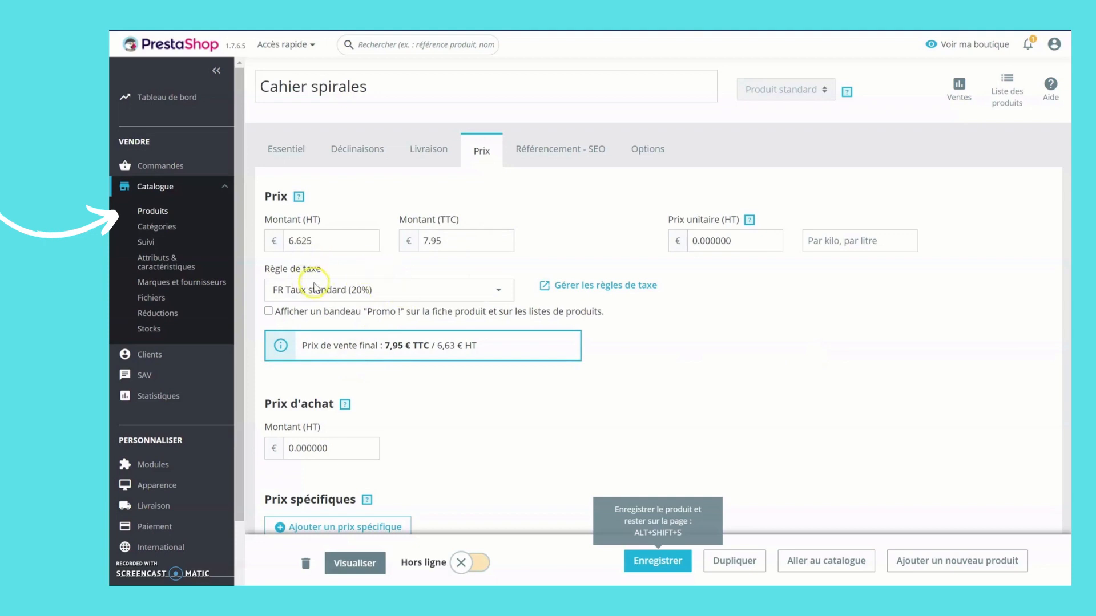
Set the product's tax-excluded purchase price to 3.90 €
scroll(478, 355, down, 3)
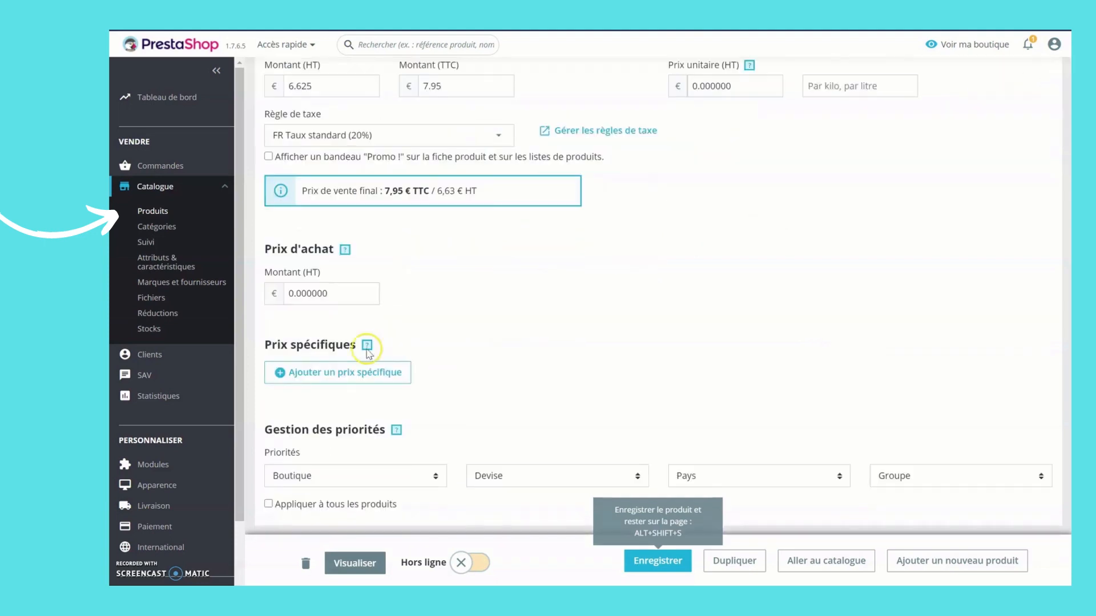
click(349, 292)
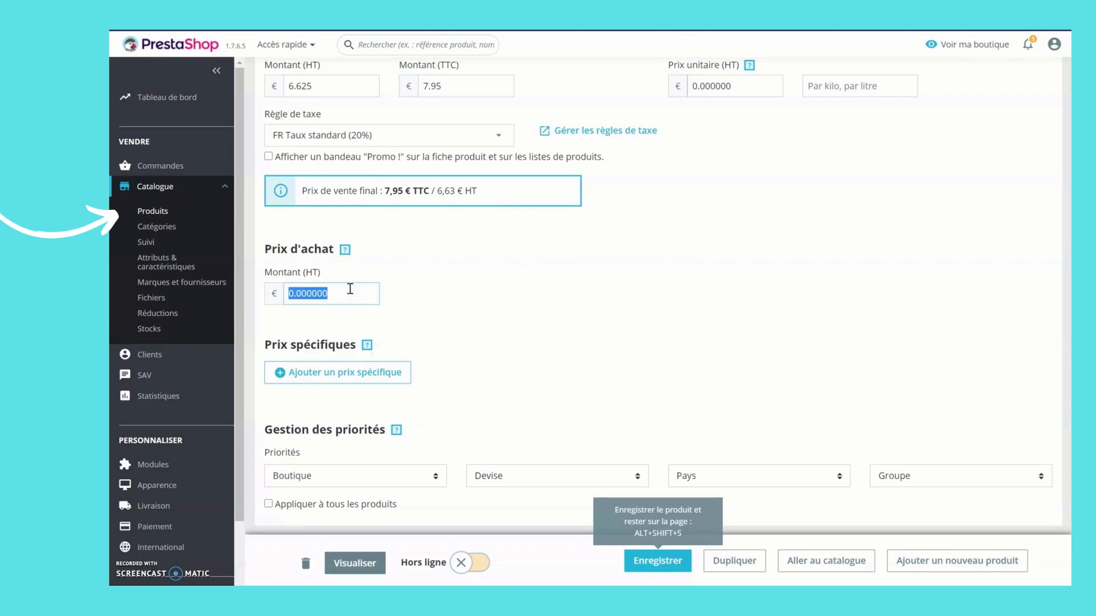
text(3.90)
click(589, 330)
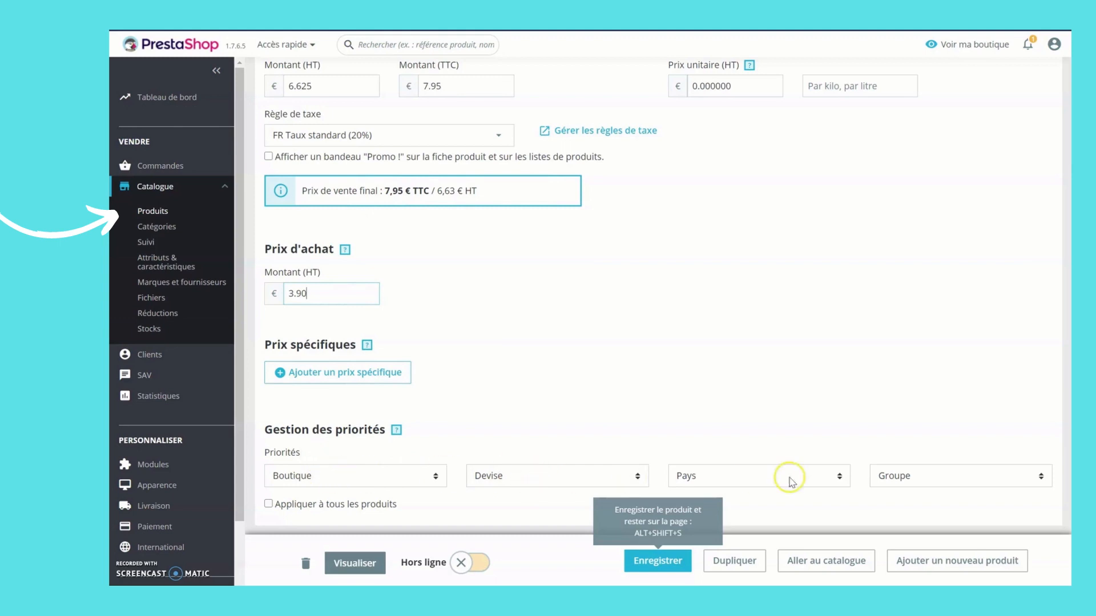
Review the tax-included selling price and go back to the product's list of combinations
scroll(606, 411, up, 3)
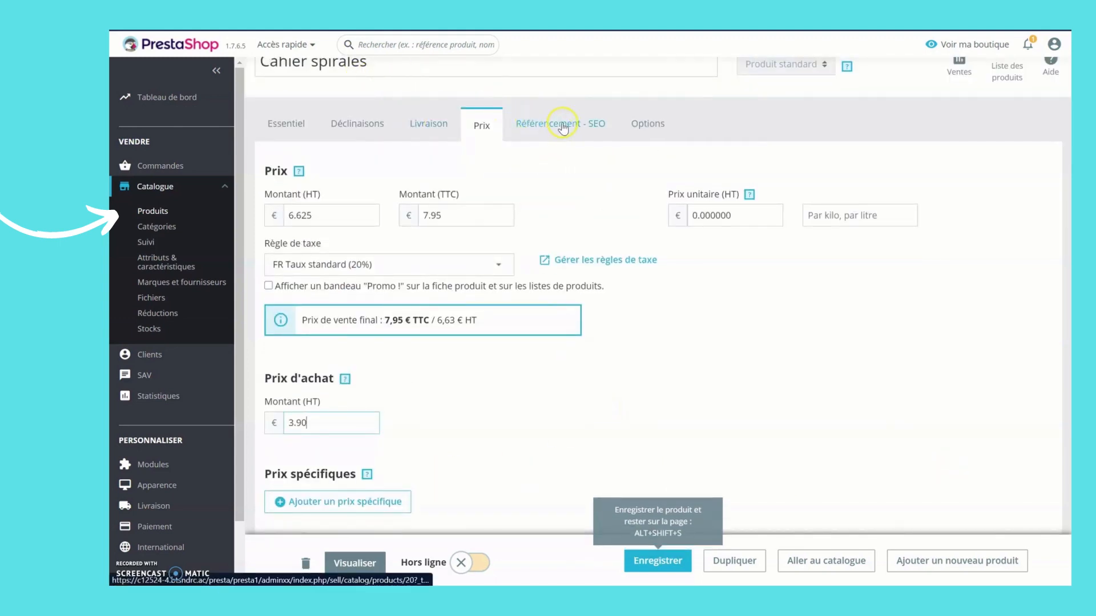
drag(442, 215, 384, 214)
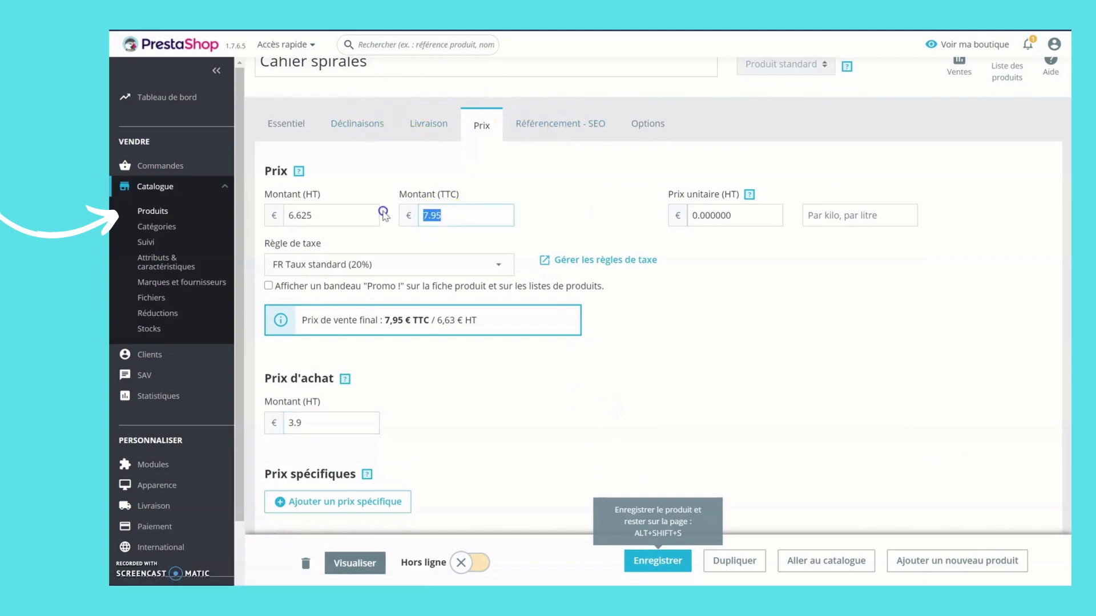
click(354, 127)
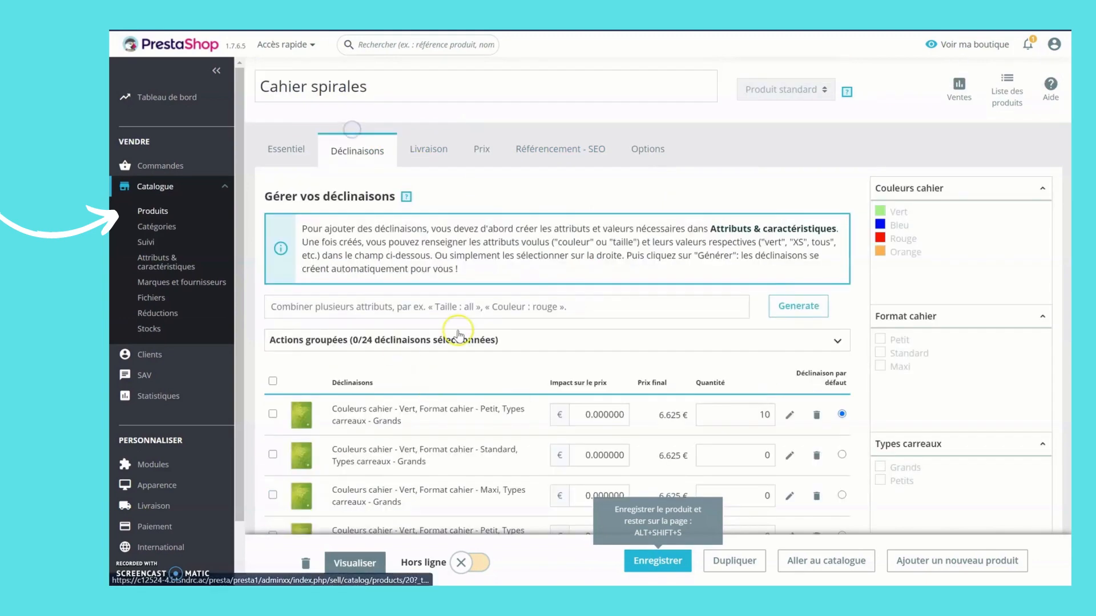
Set the price impact of the green, small-format, large-squares combination to 3 €
scroll(465, 421, down, 2)
scroll(465, 421, down, 2)
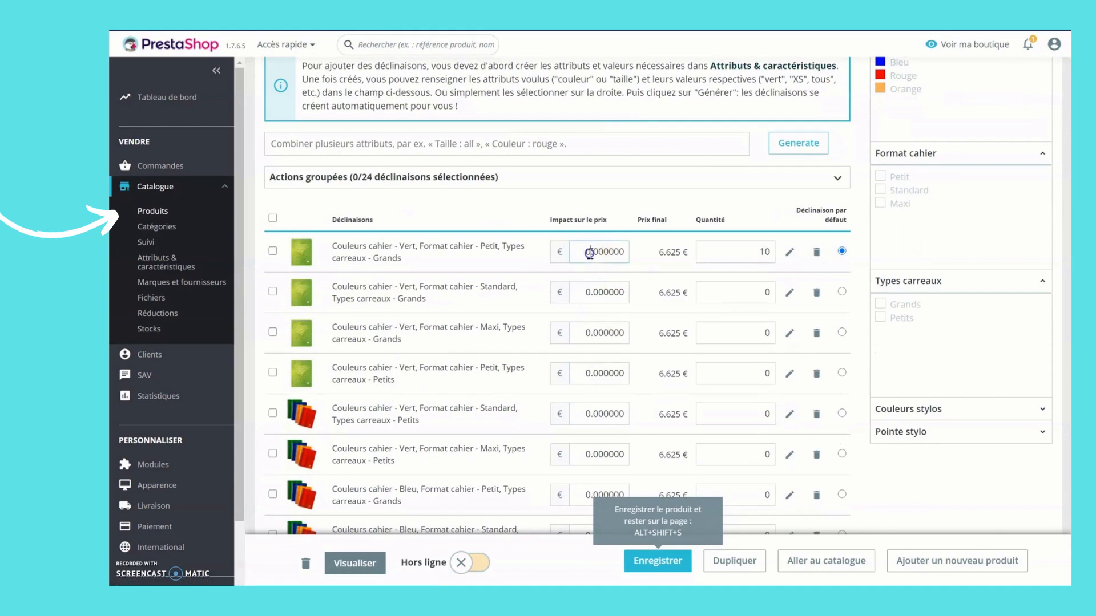
drag(591, 252, 644, 252)
key(BackSpace)
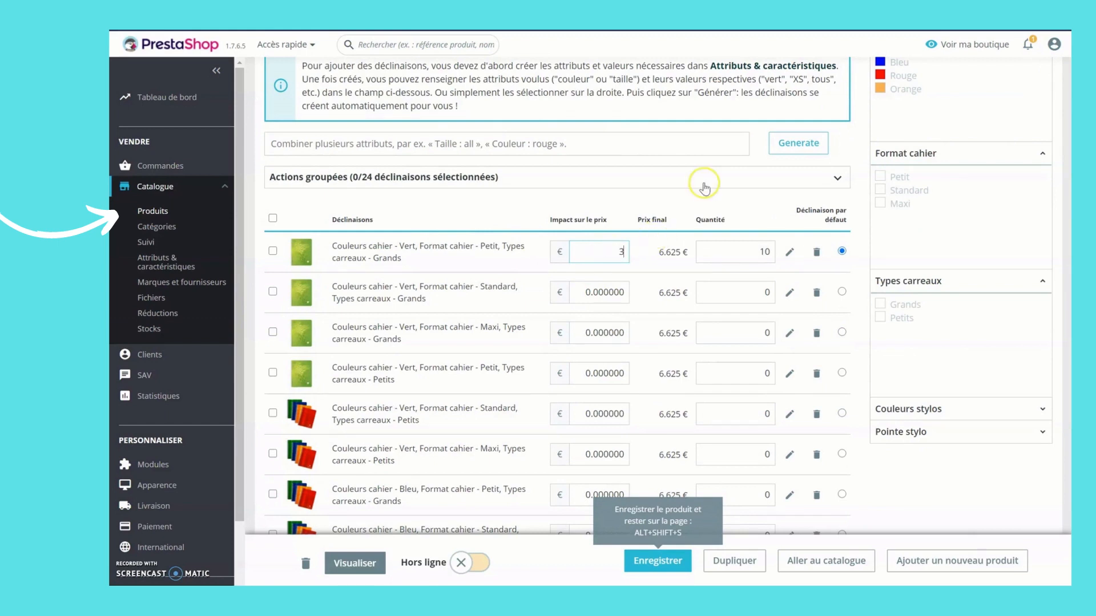
click(701, 213)
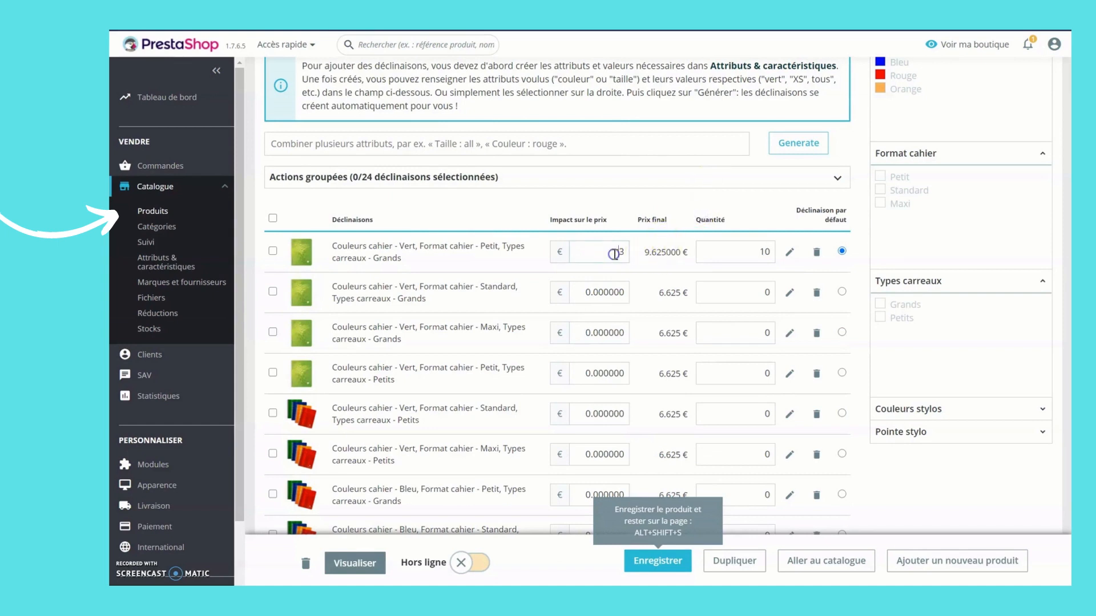
drag(613, 255, 647, 255)
Set the product's SEO title tag to "Cahier spirales - couleurs - Clairefontaine"
scroll(587, 352, up, 3)
click(552, 149)
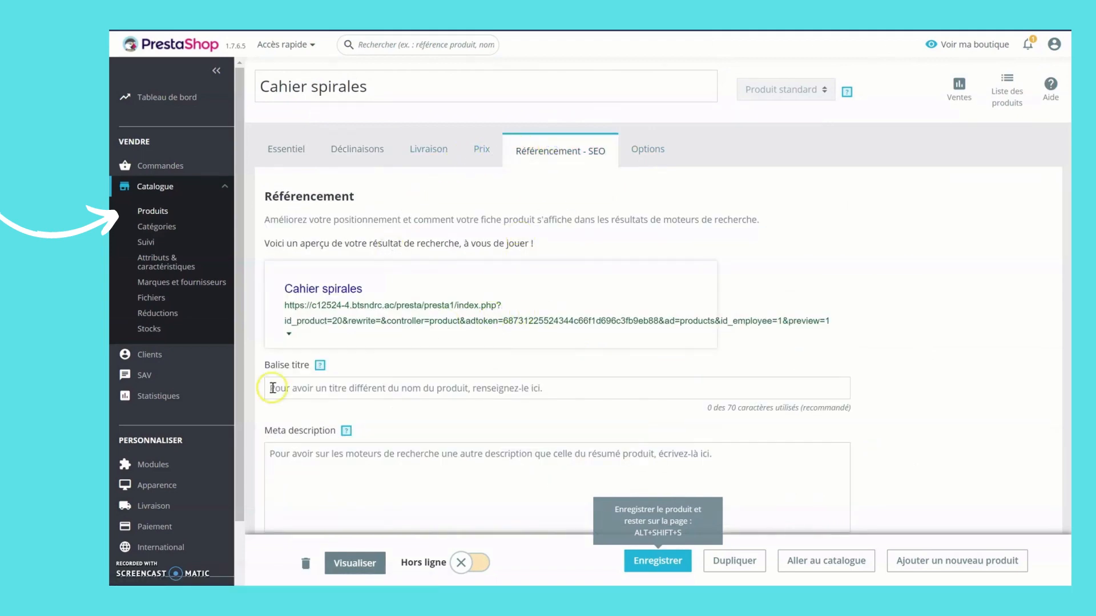
scroll(274, 387, down, 2)
click(437, 299)
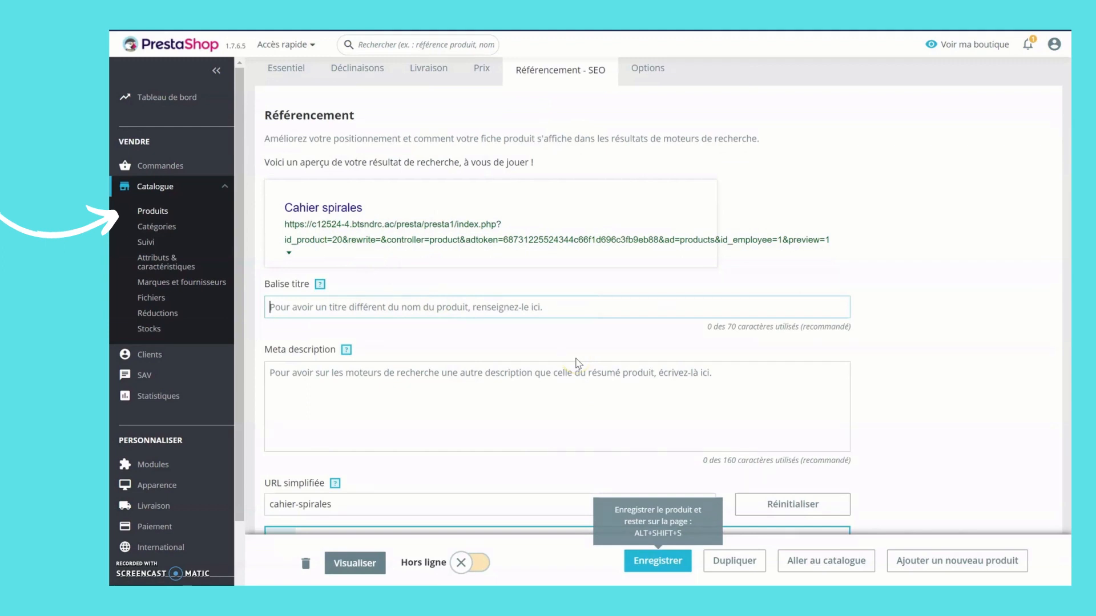
text(C)
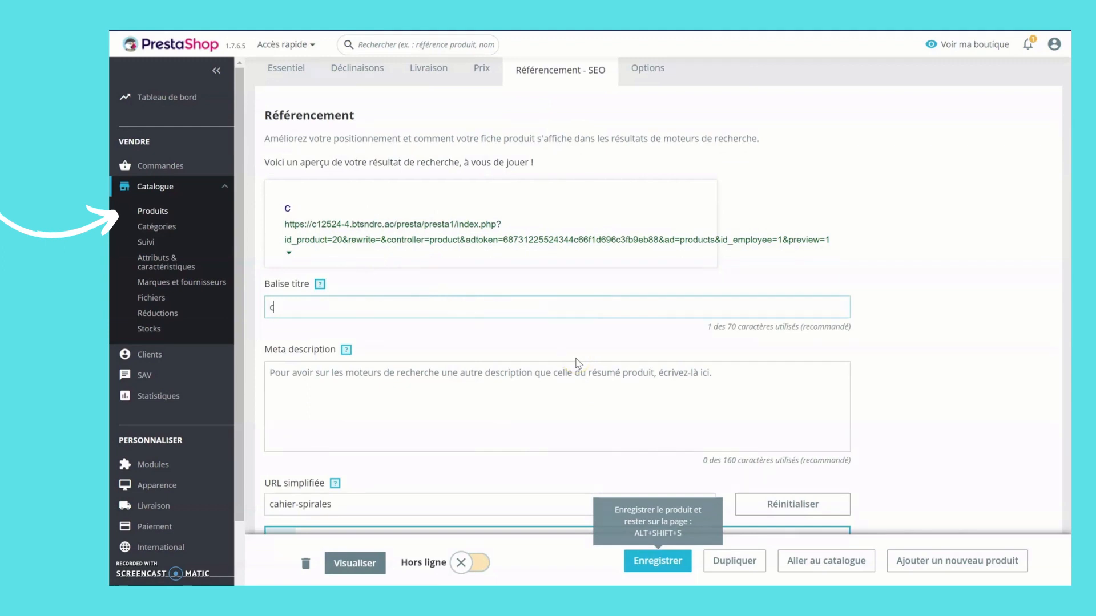
text(ahier spir)
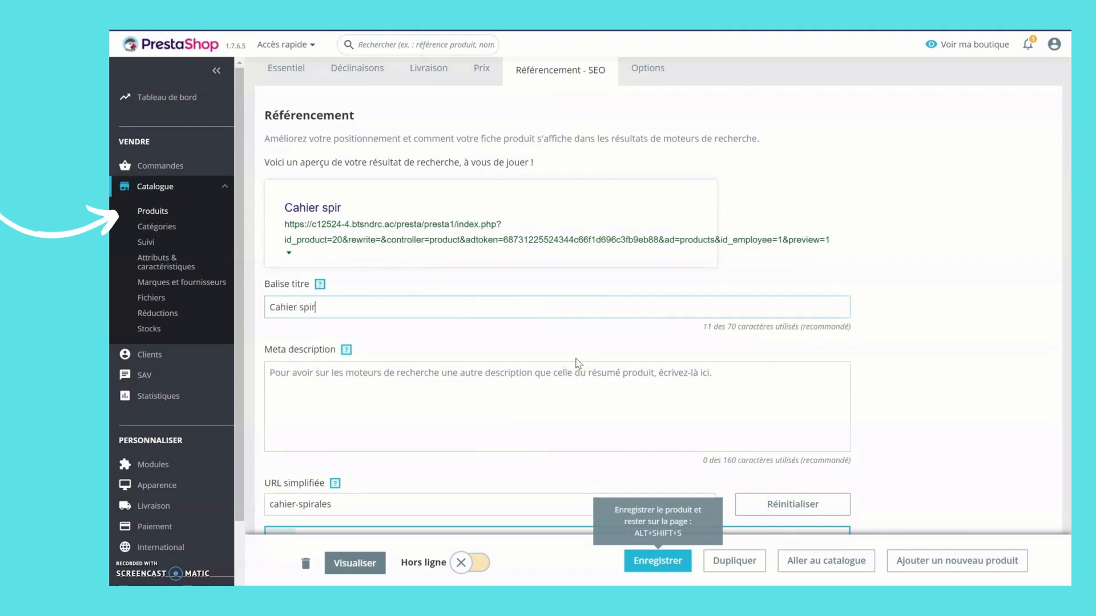
text(ales - couleurs)
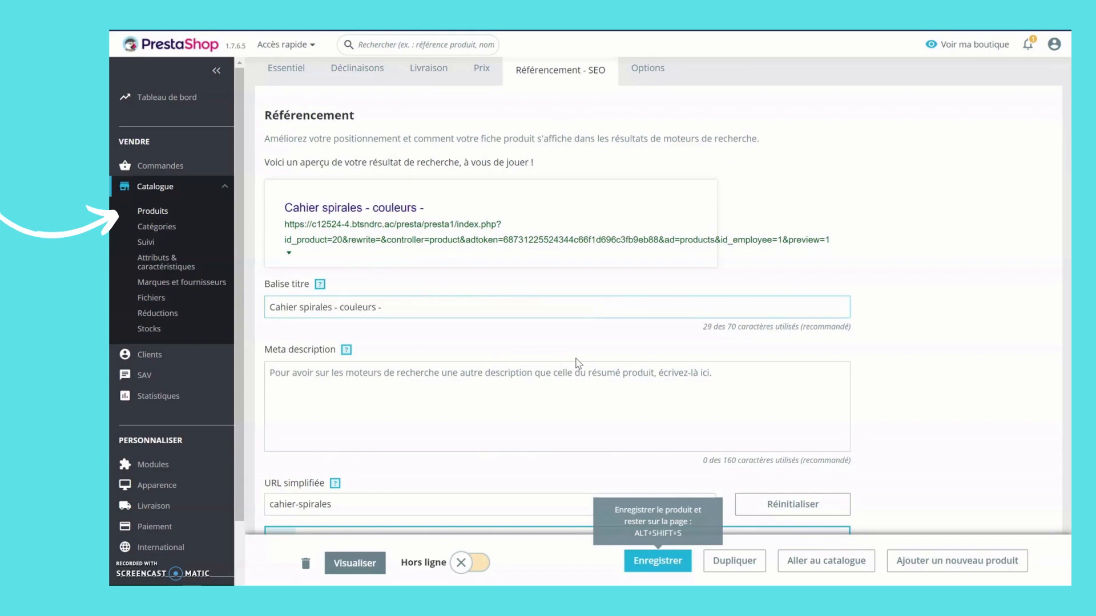
text( - Clairefontaine)
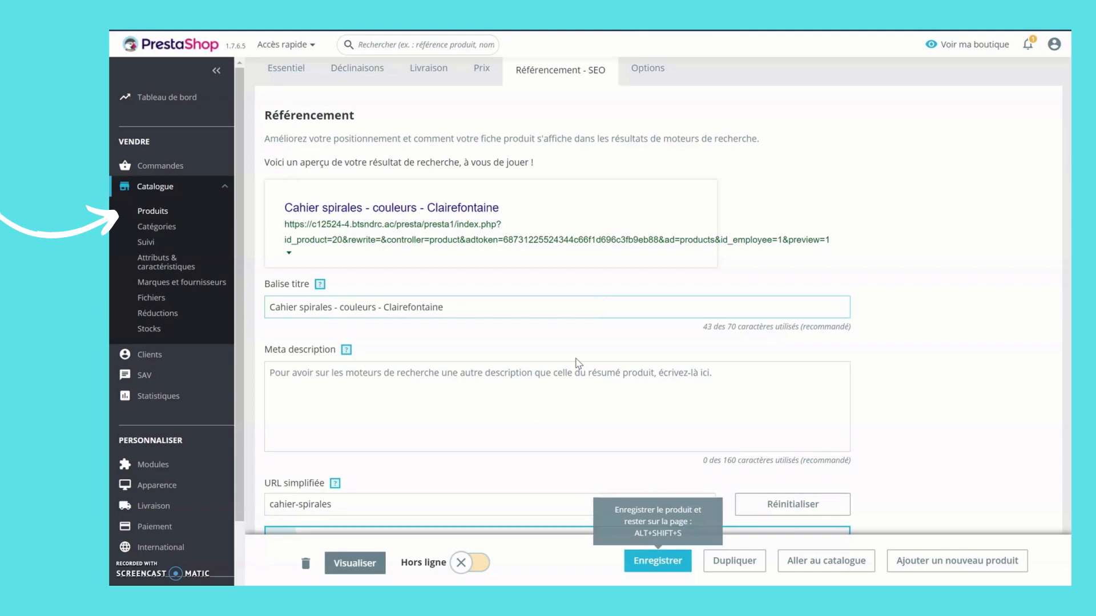
Start the meta description with "Le cahier, produit phare de la marque Clairefontaine"
click(509, 407)
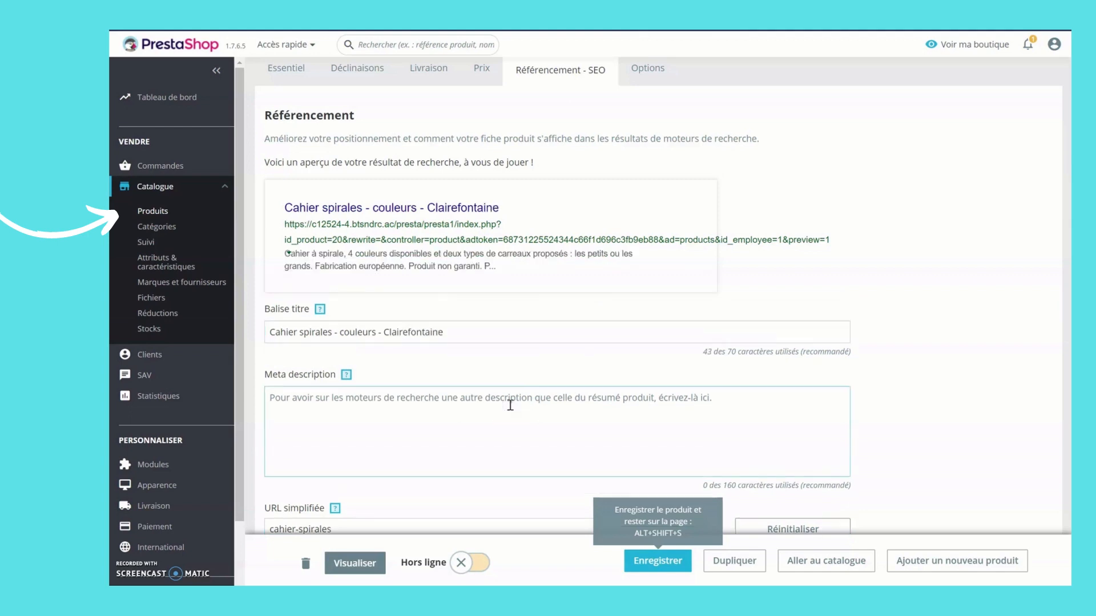
text(Le cahier)
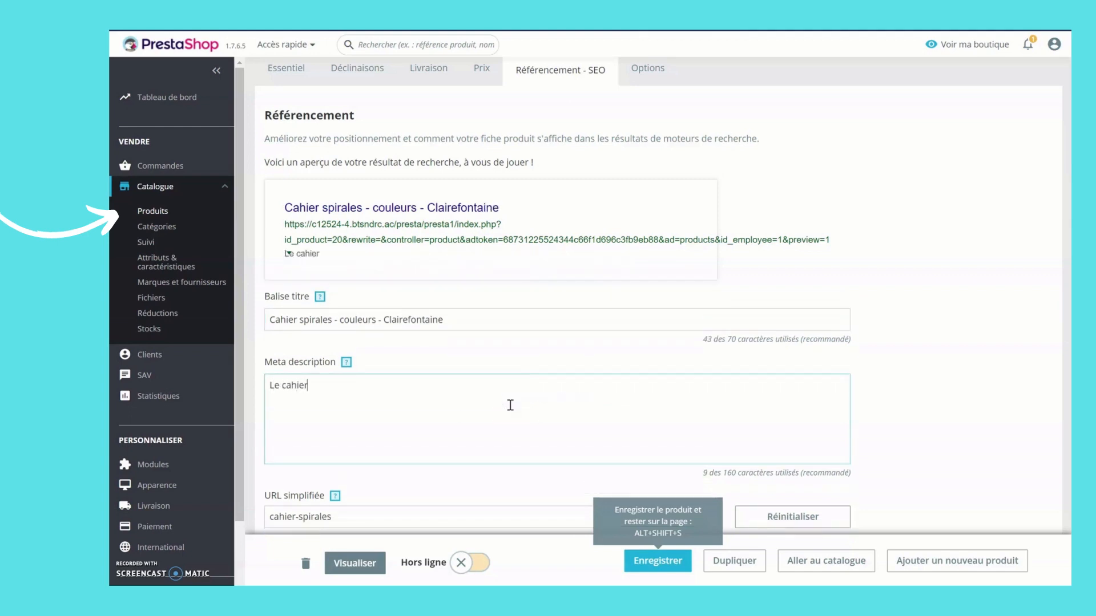
text(, produit phare de la marque Clairefontaine q)
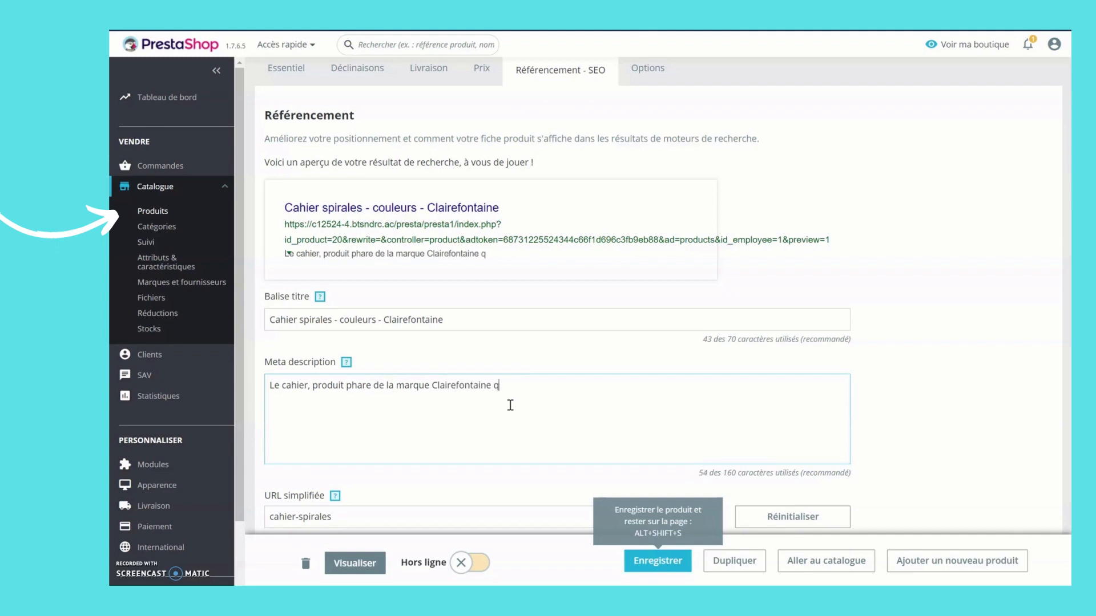
Continue the meta description with "qui accompagnent des millions d'écoliers chaque année. Papier 100% recyclé, des couleurs différentes selon vos goûts et"
text(cco)
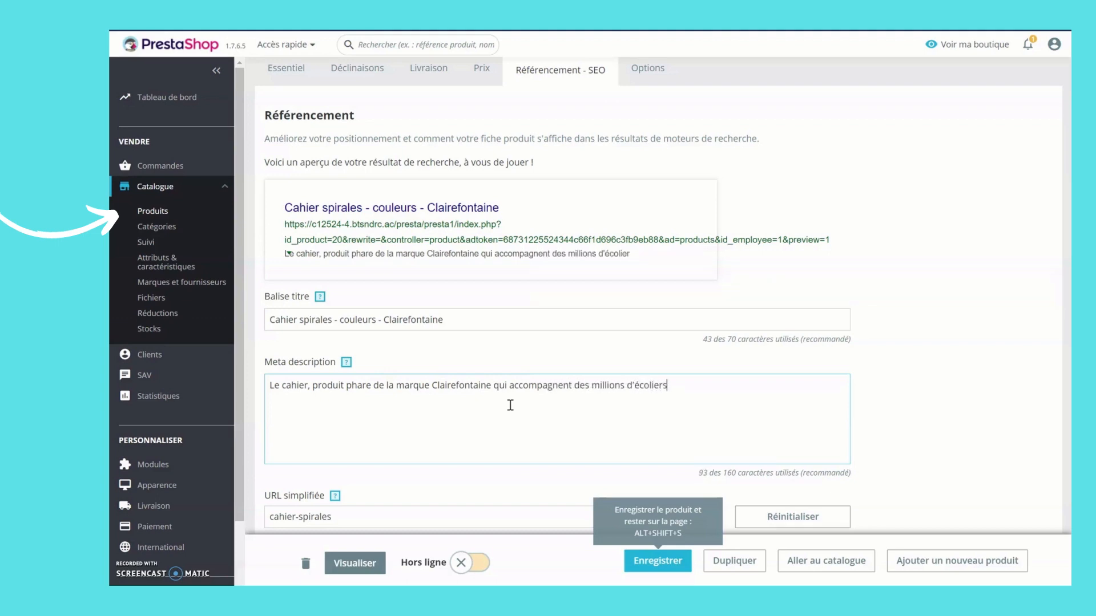
text(que année. Papi)
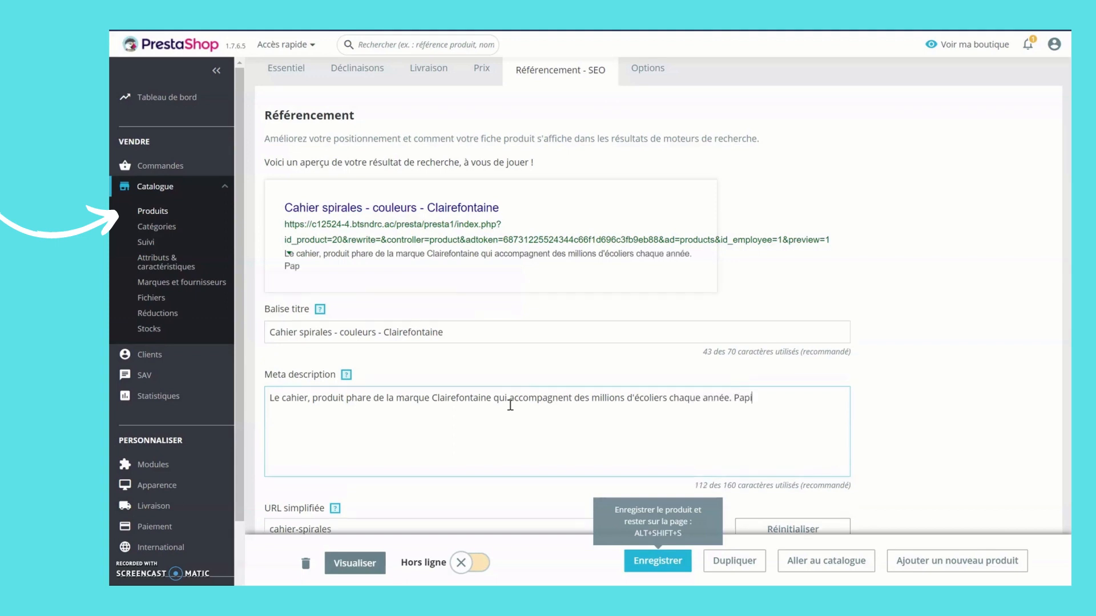
text(er 100% recyclé, des couleurs différentes selon vos goûts et)
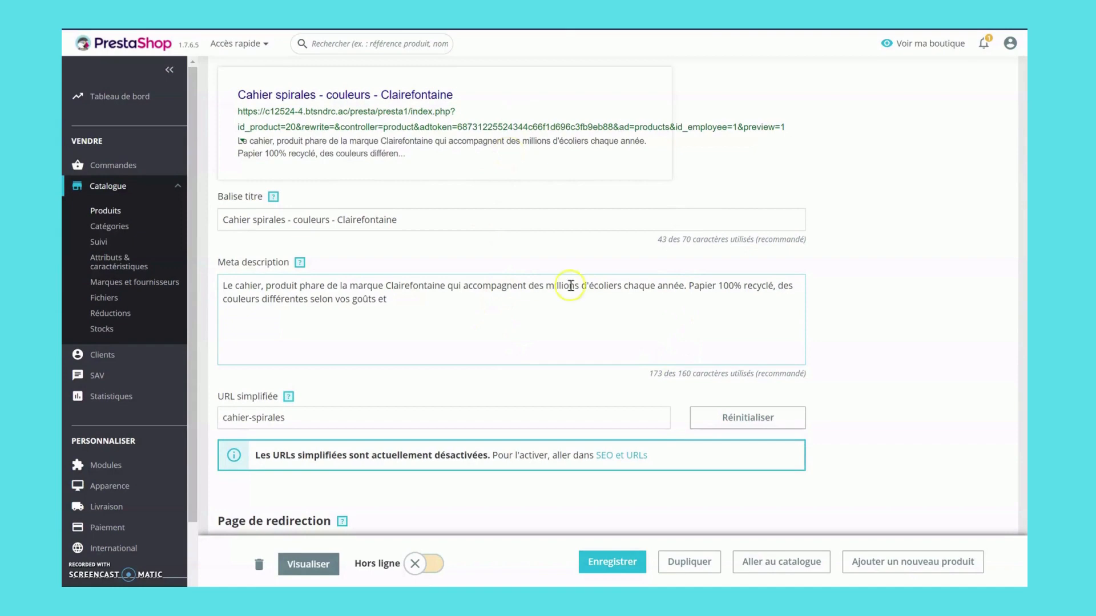
Review the search result preview and the wording of the title tag
scroll(434, 294, up, 3)
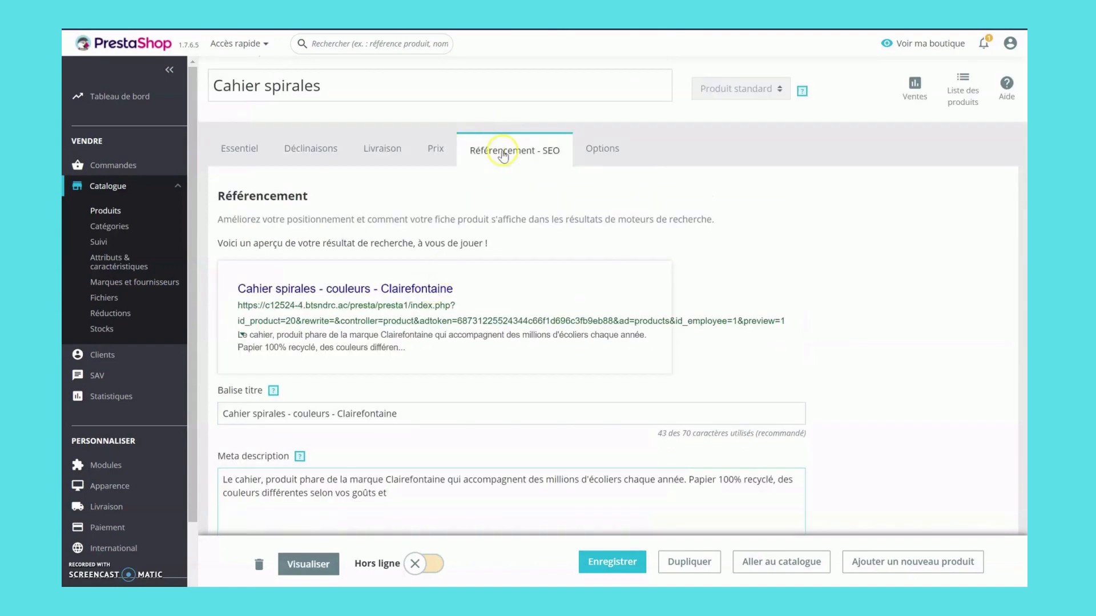
scroll(438, 373, down, 4)
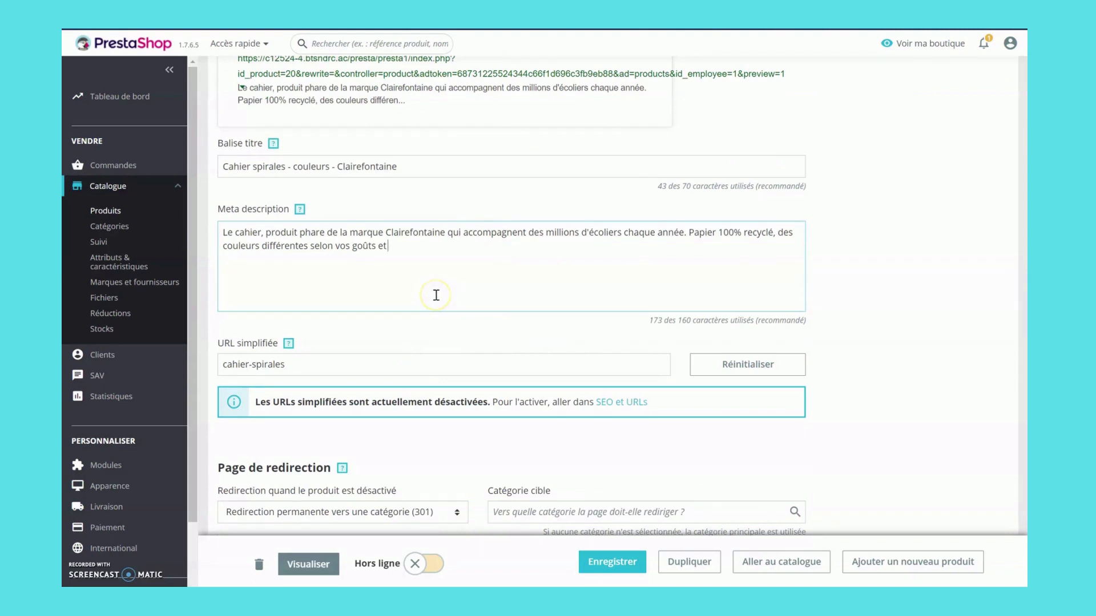
drag(413, 165, 188, 174)
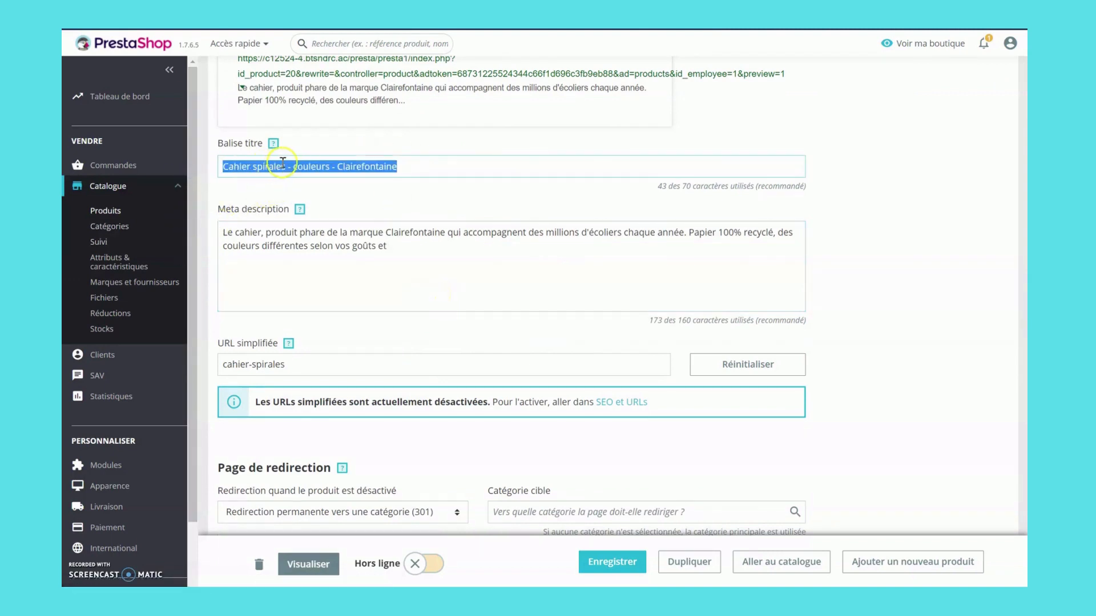
click(337, 166)
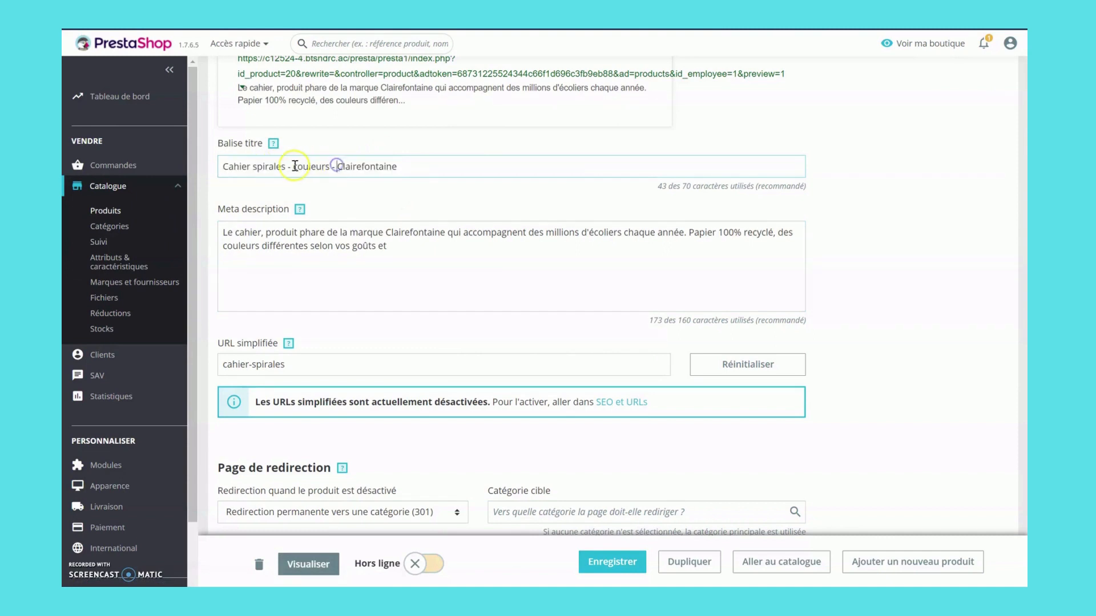
drag(294, 166, 391, 167)
click(444, 162)
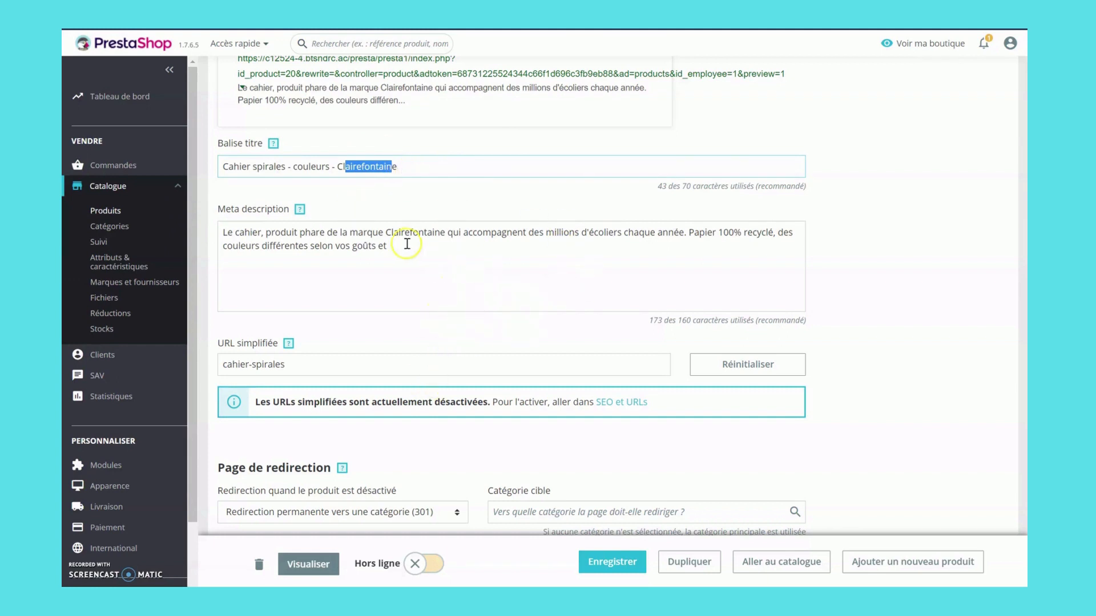
Complete the end of the meta description with "vos envies."
click(395, 249)
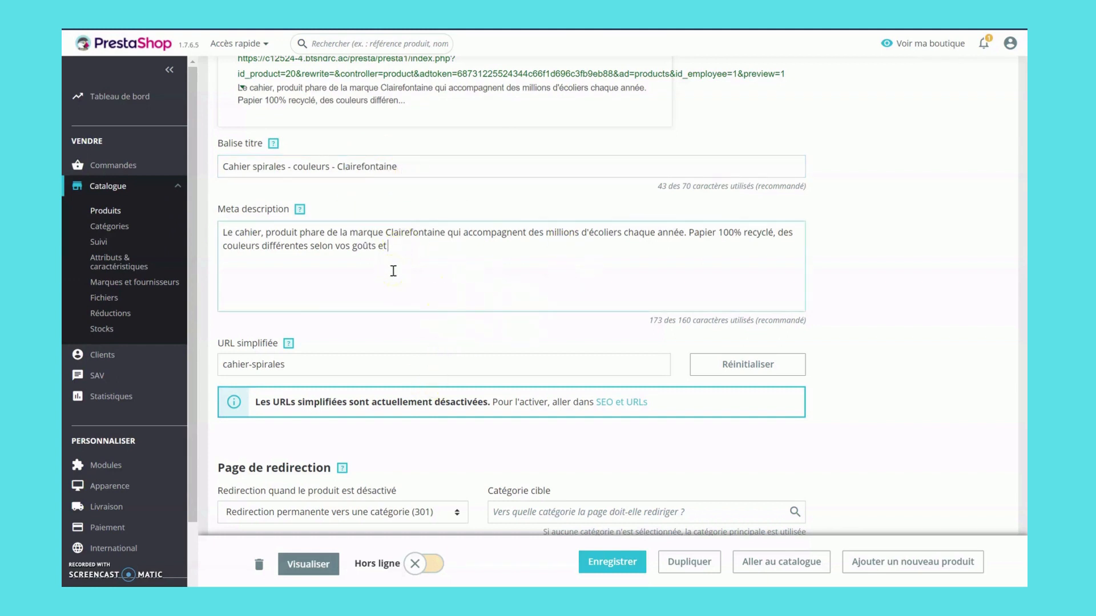
click(406, 257)
click(408, 263)
click(427, 271)
click(431, 248)
Choose Redirection permanente vers une catégorie (301) as the redirection for when the product is disabled
scroll(365, 423, down, 2)
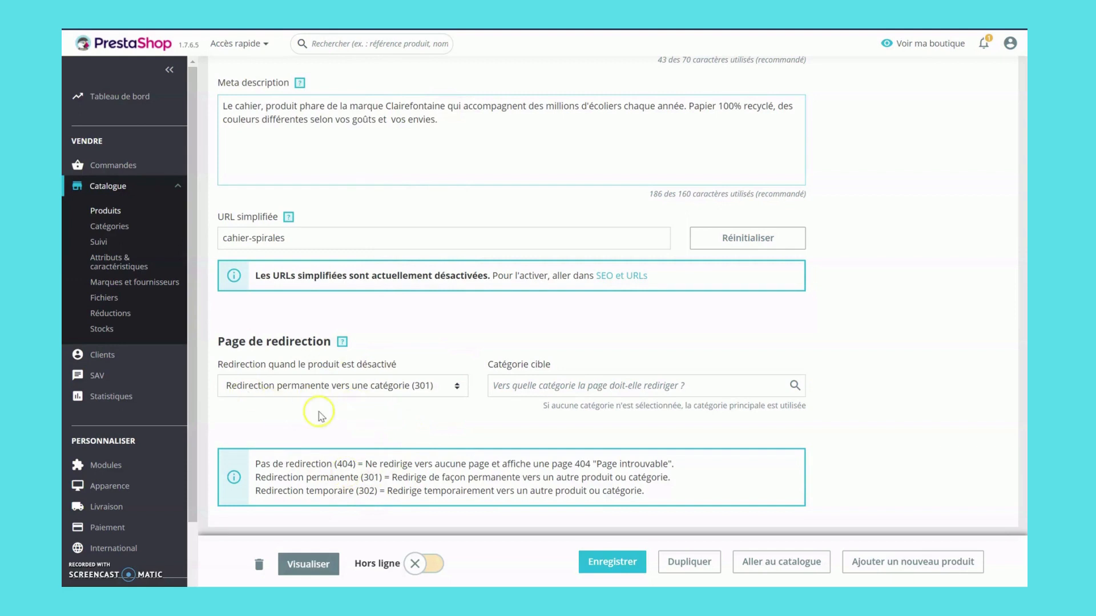
click(368, 386)
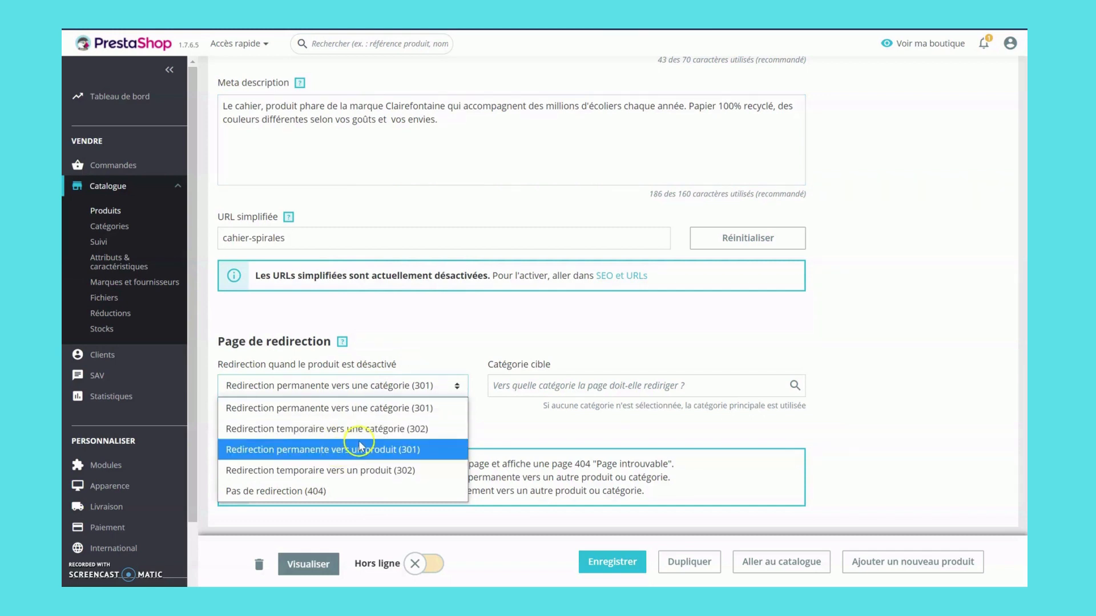
click(366, 407)
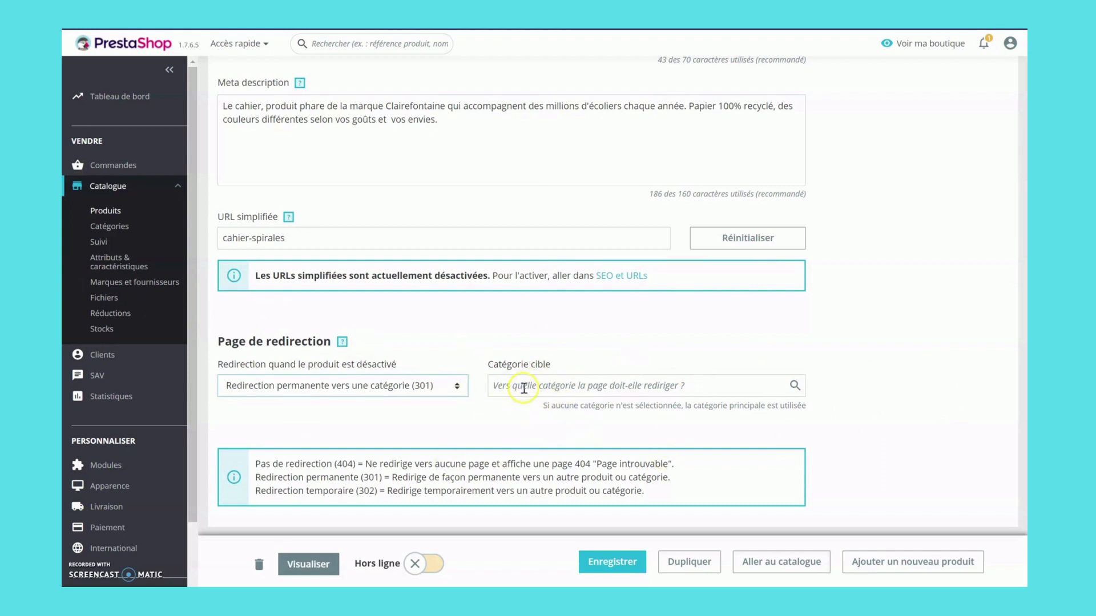
Open the product's options and examine the choices for where it appears and the web exclusivity setting
scroll(549, 377, up, 7)
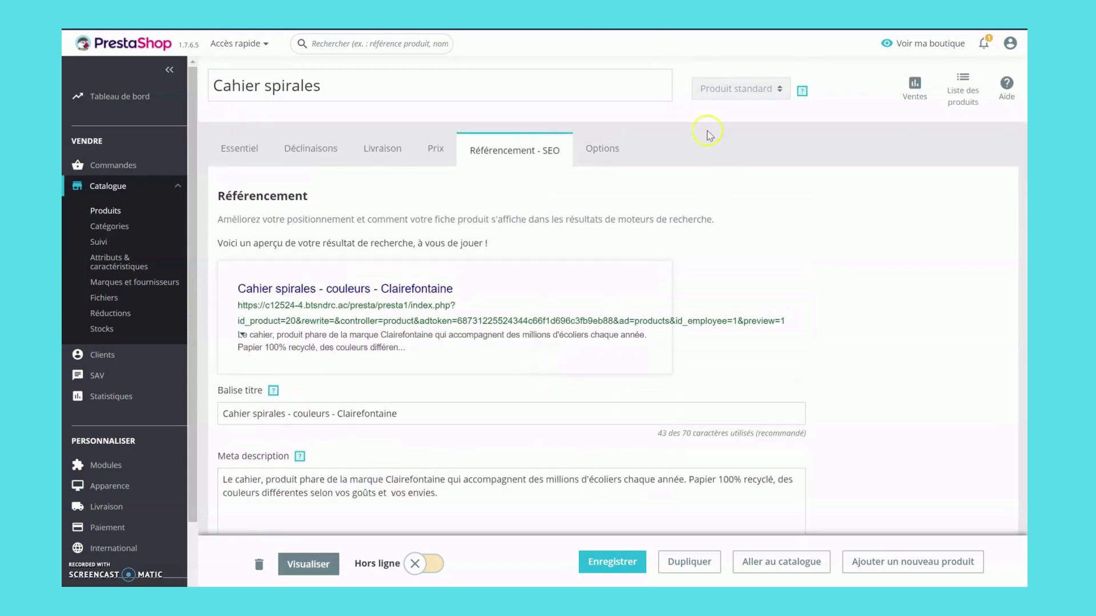
click(607, 146)
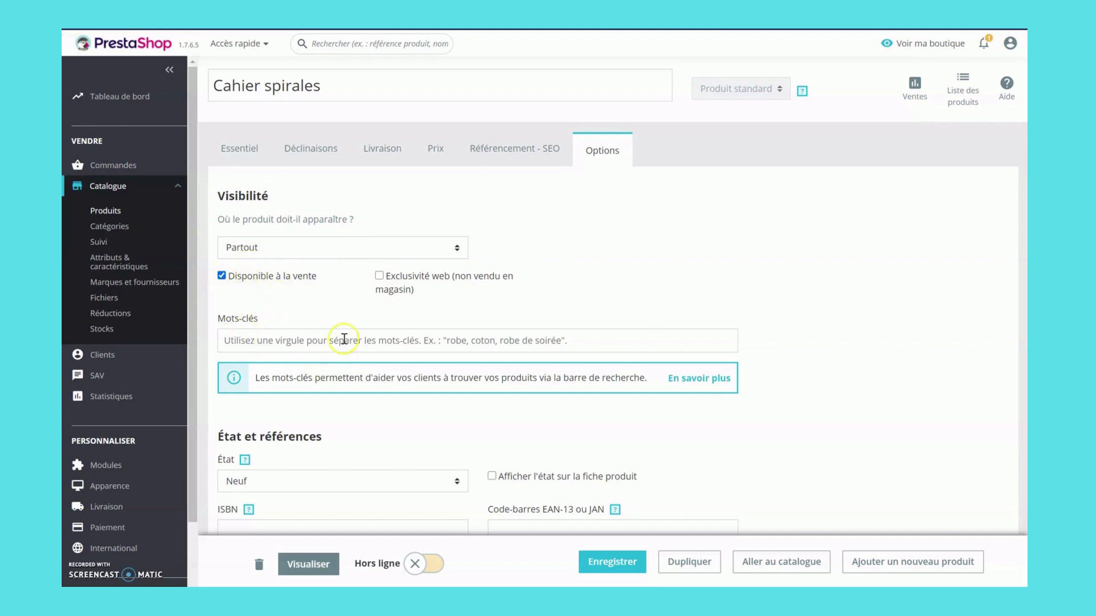
click(303, 250)
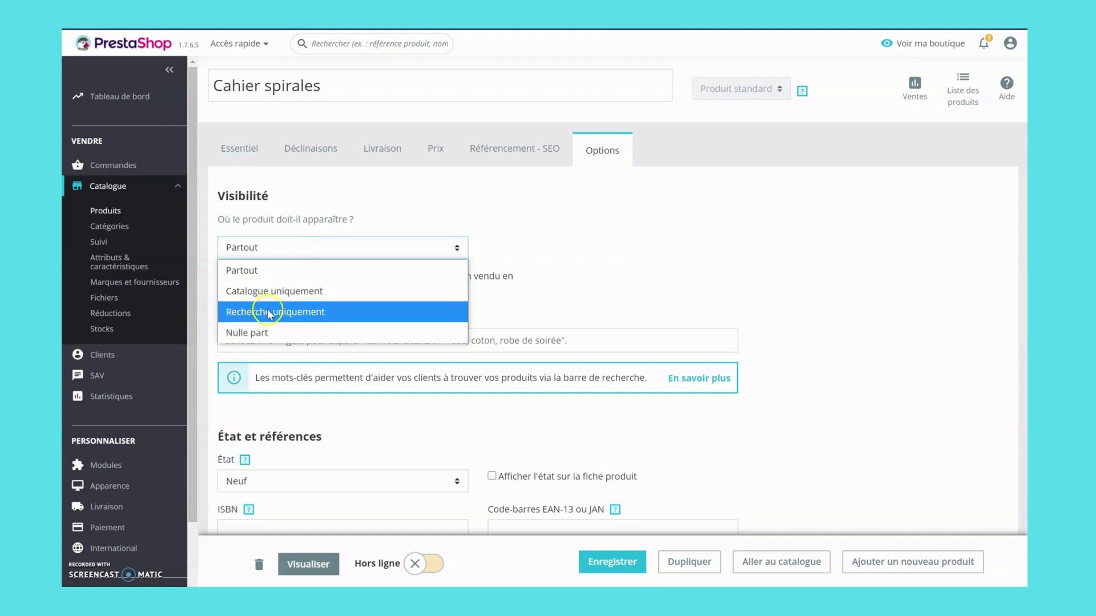
click(406, 190)
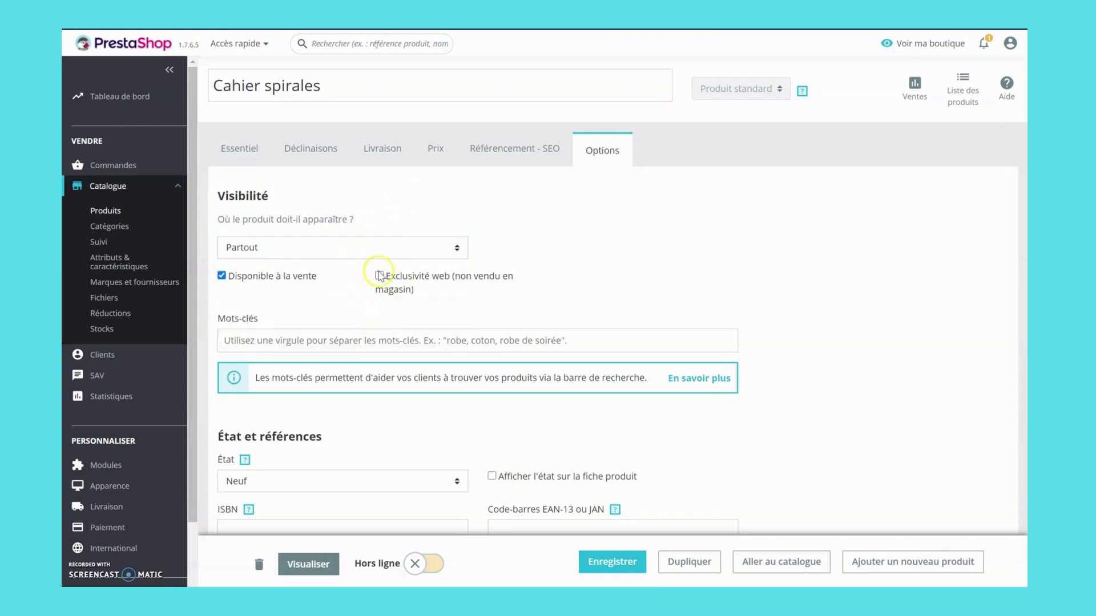
click(379, 275)
click(388, 279)
Add the keywords "cahier" and "cahier clairefontaine" to the product
click(327, 341)
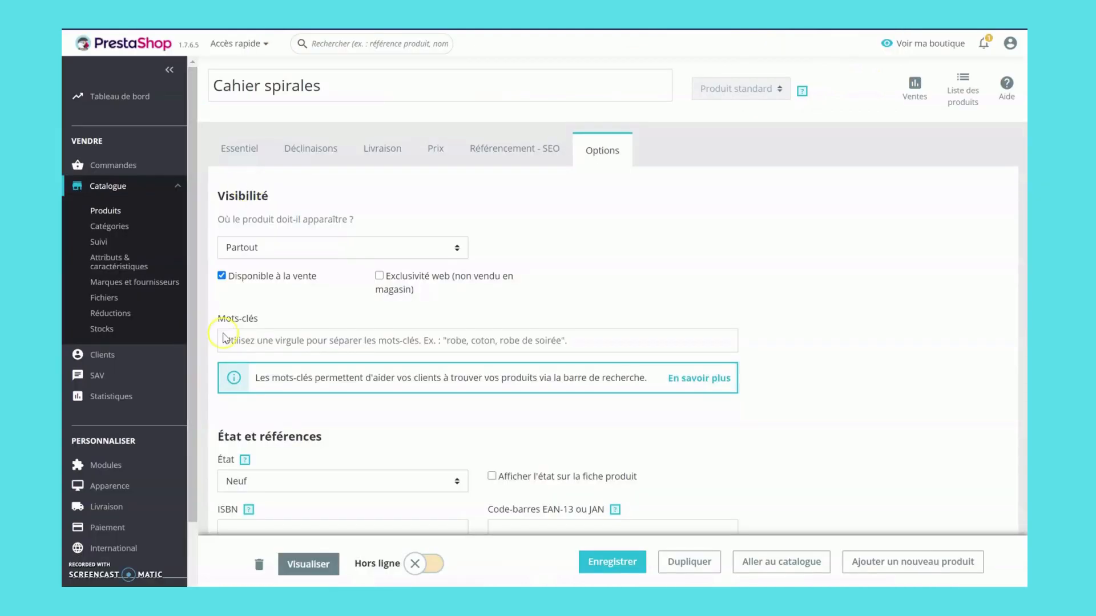
click(226, 339)
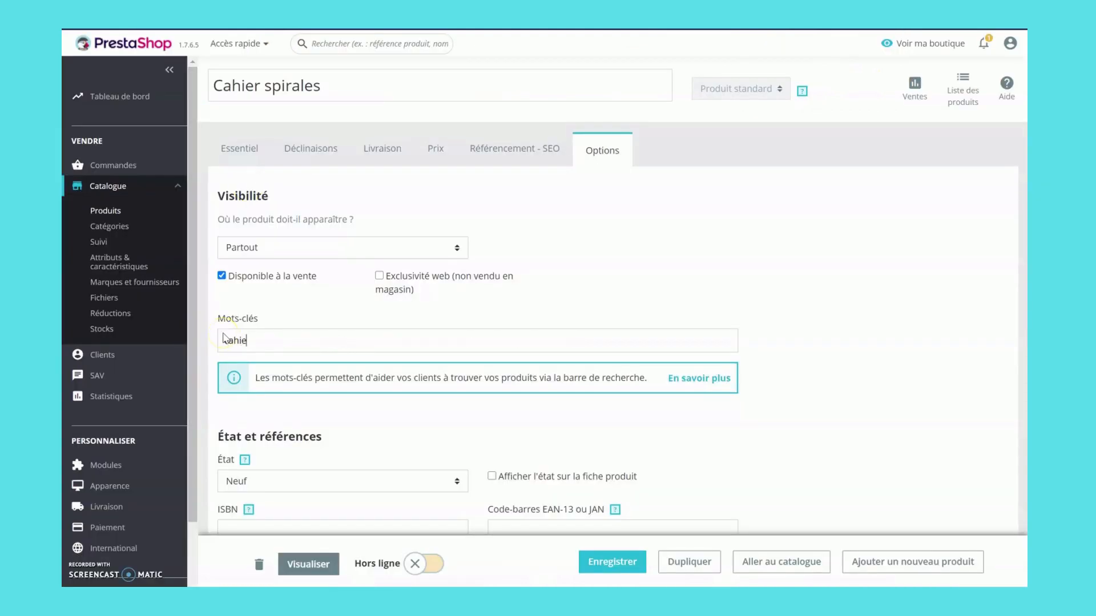
text(cahier)
key(Return)
text(cahie)
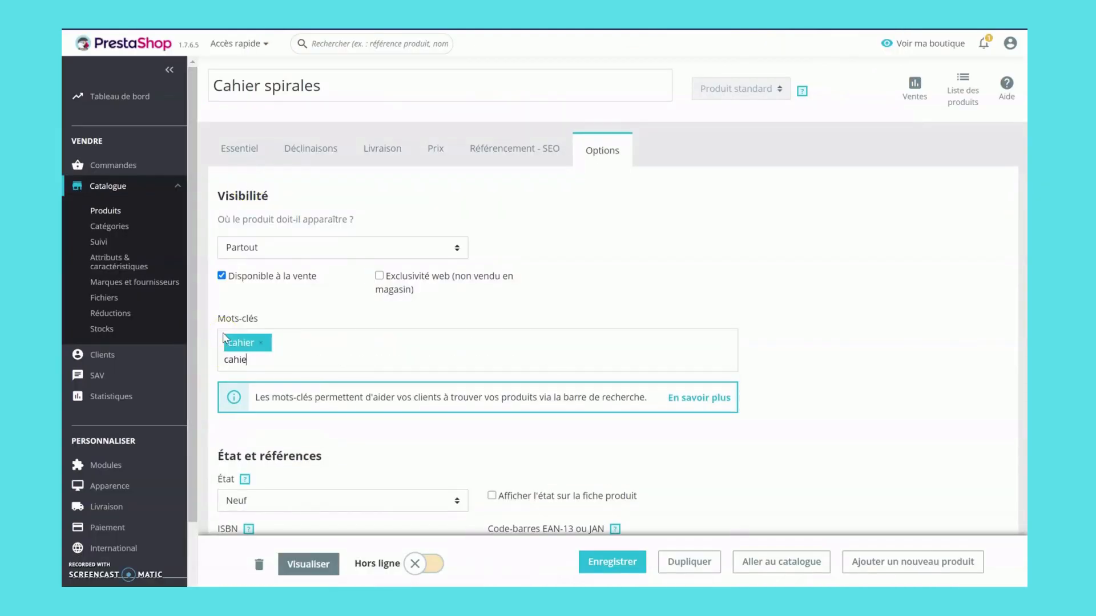
text(r clairefontaine)
key(Return)
Add the keywords "cahier couleur", "cahier petit format" and "cahier maxi format" to the product
text(cah)
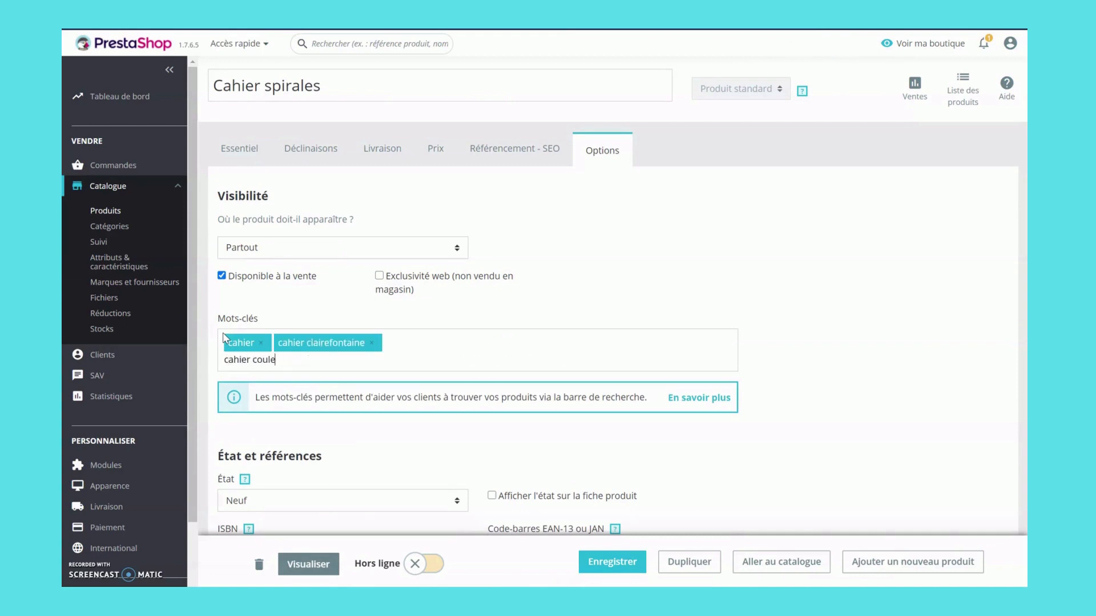
text(ur)
key(Return)
text(cahier petit f)
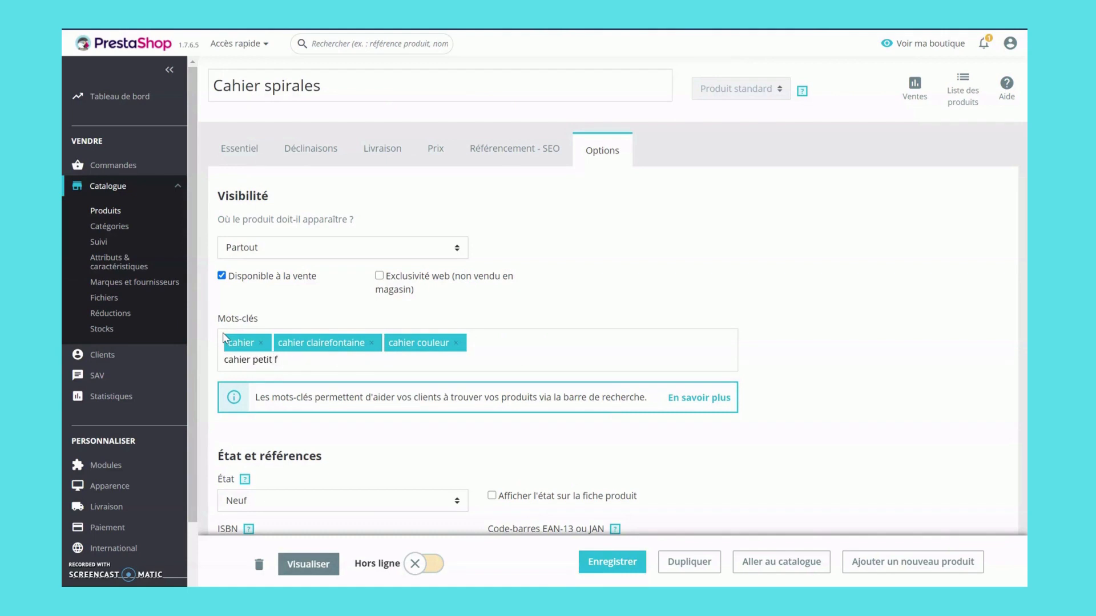
text(ormat)
key(Return)
text(ca)
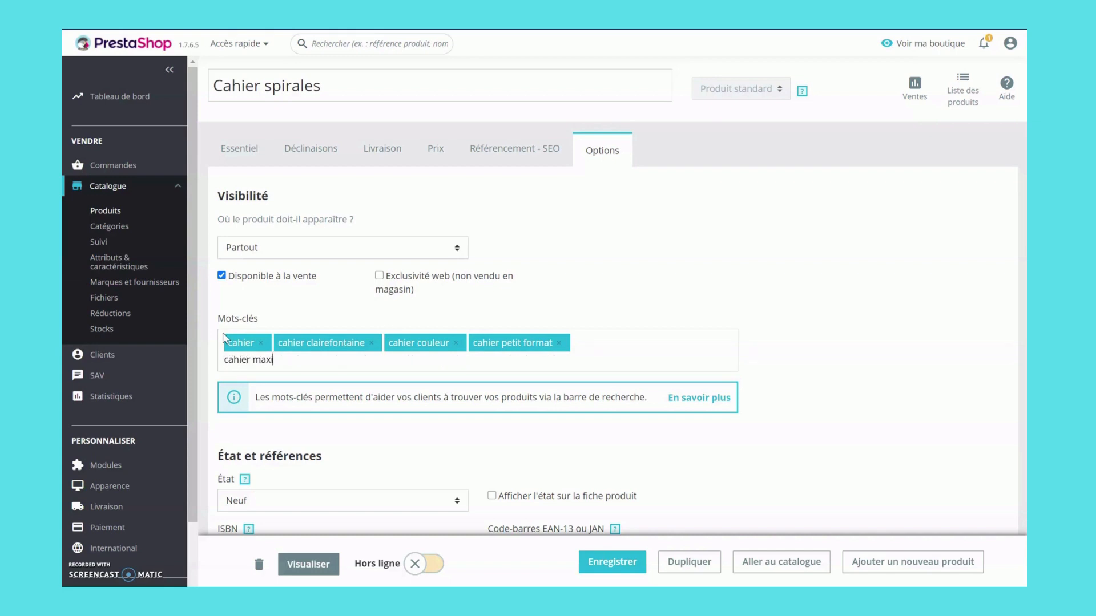
key(Return)
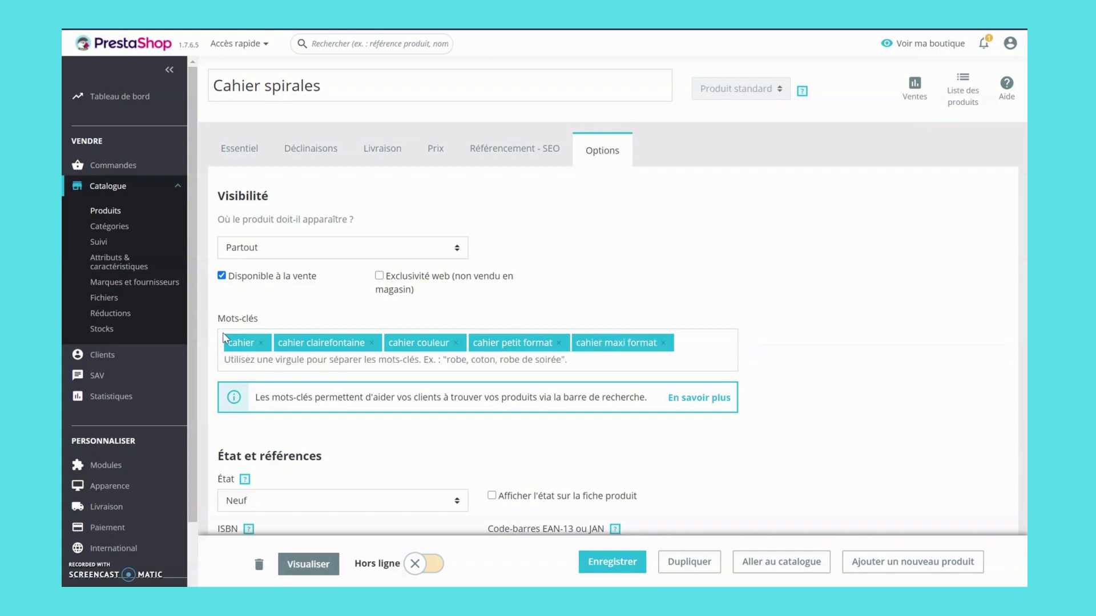
Add the keywords "cahier grands carreaux" and "cahier petits carreaux" to the product
text(cahier g)
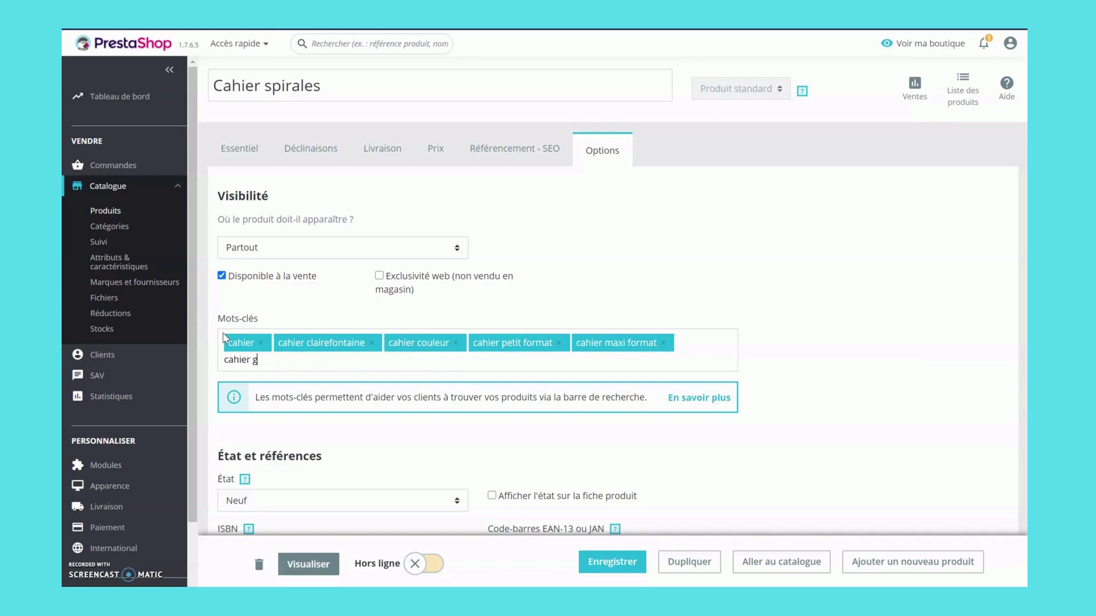
text(rands carreaux)
key(Return)
text(cahier pet)
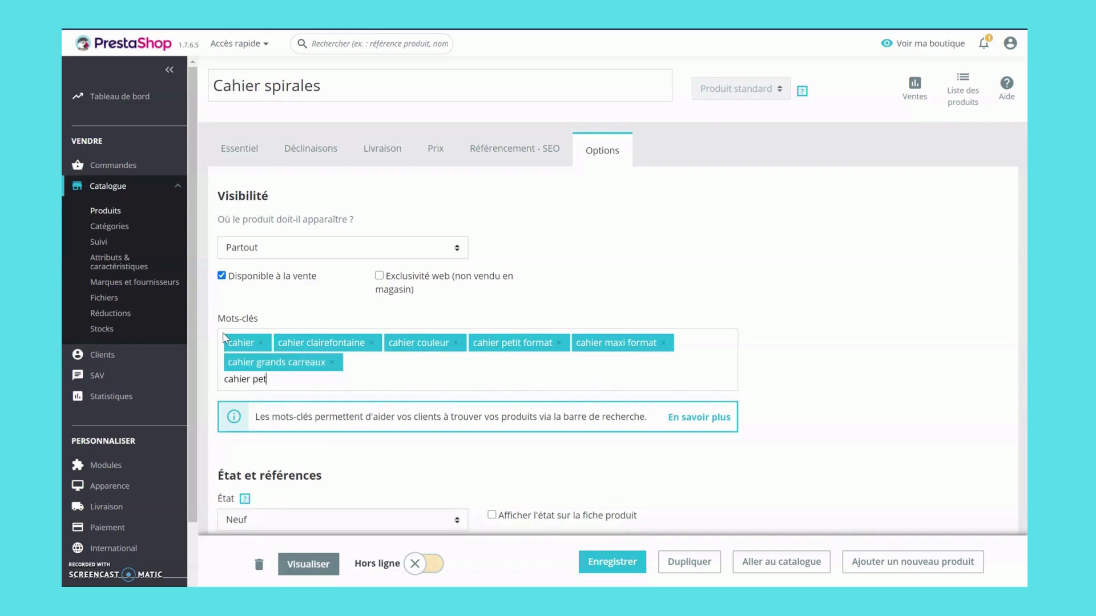
text(its carreaux)
key(Return)
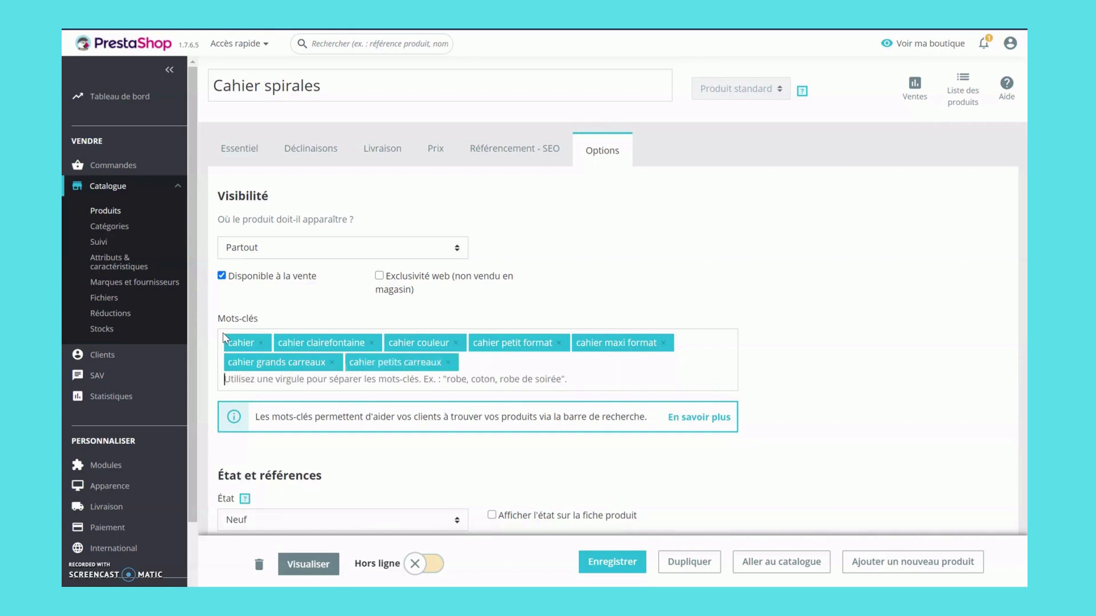
Examine the product's condition choices, reference fields, customisation, attached documents and supplier options
scroll(339, 434, down, 3)
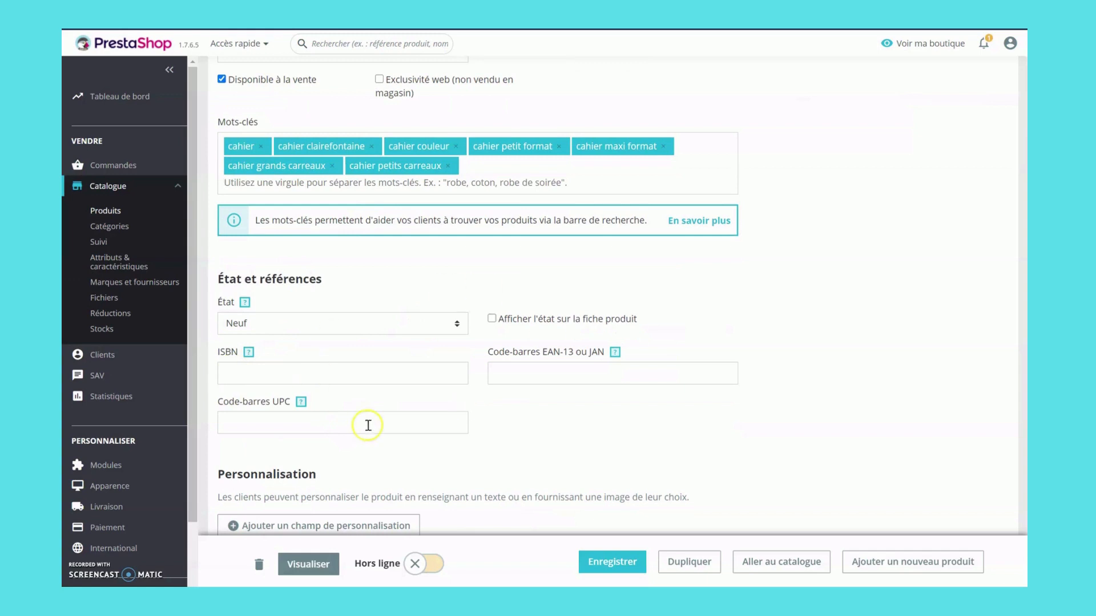
click(282, 323)
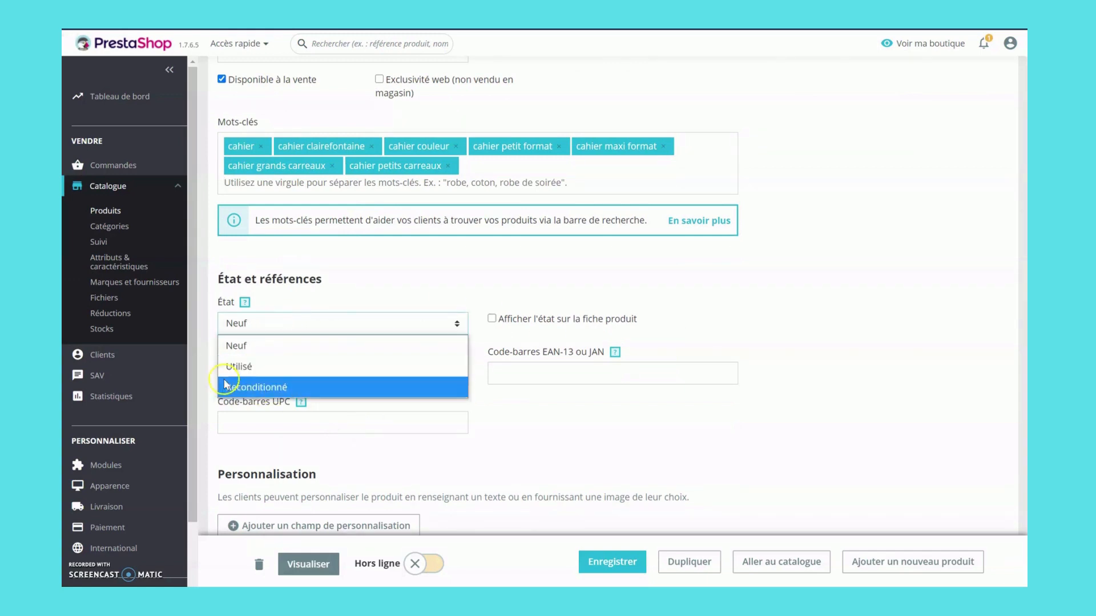
click(349, 280)
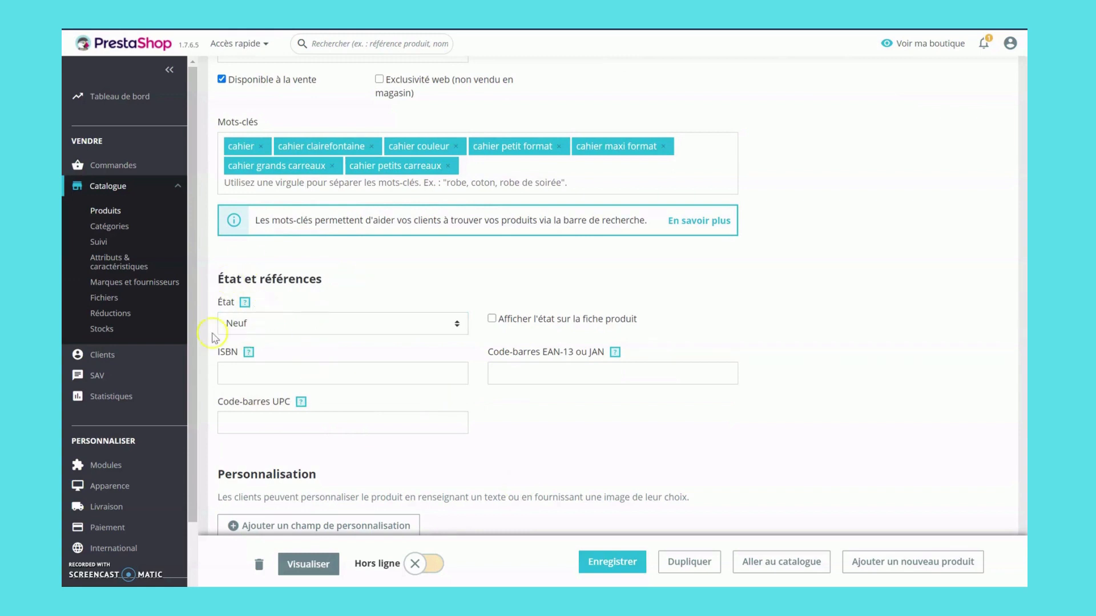
scroll(319, 371, down, 3)
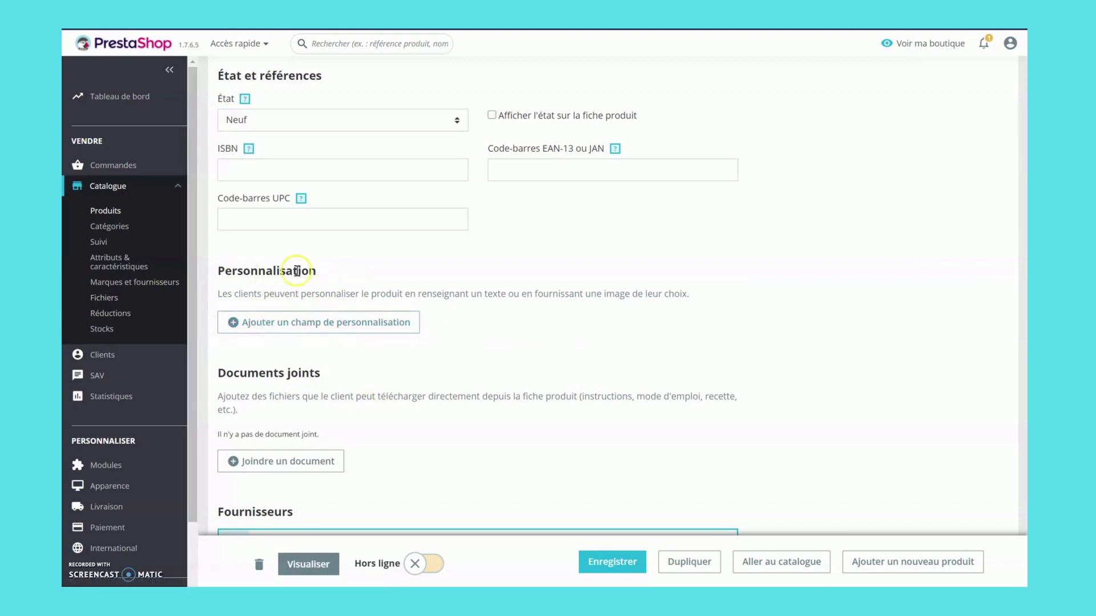
scroll(479, 435, down, 2)
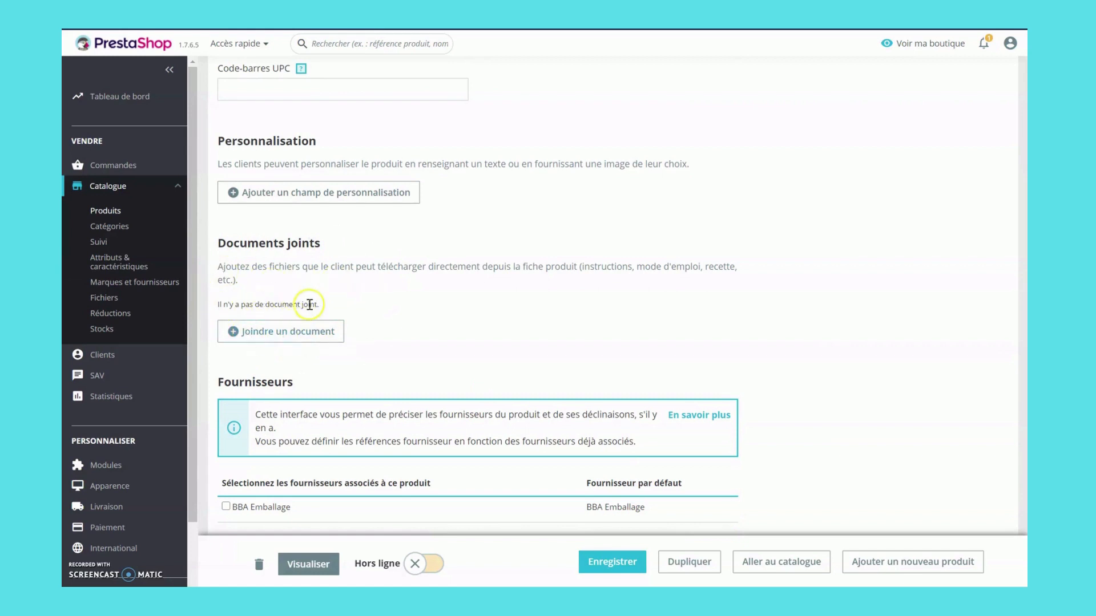
scroll(521, 261, down, 1)
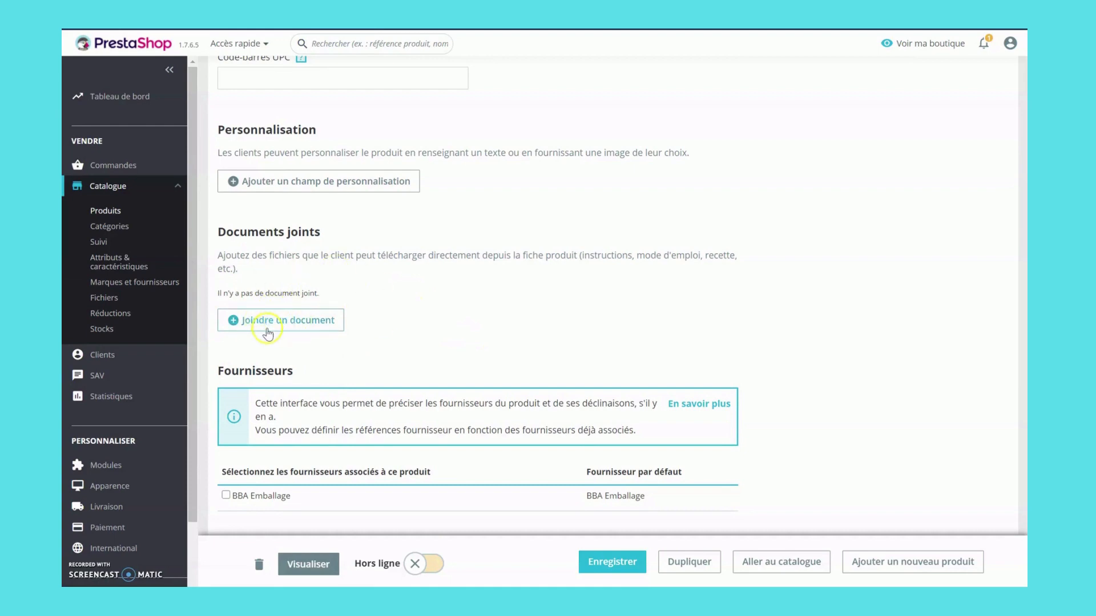
scroll(565, 173, up, 7)
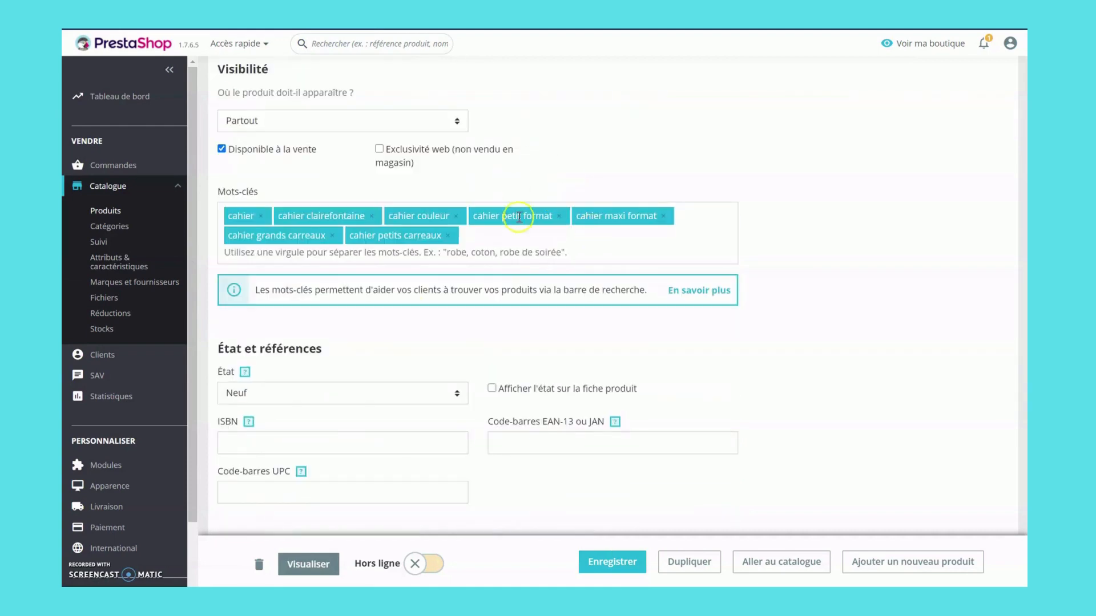
scroll(570, 223, up, 2)
scroll(482, 285, down, 10)
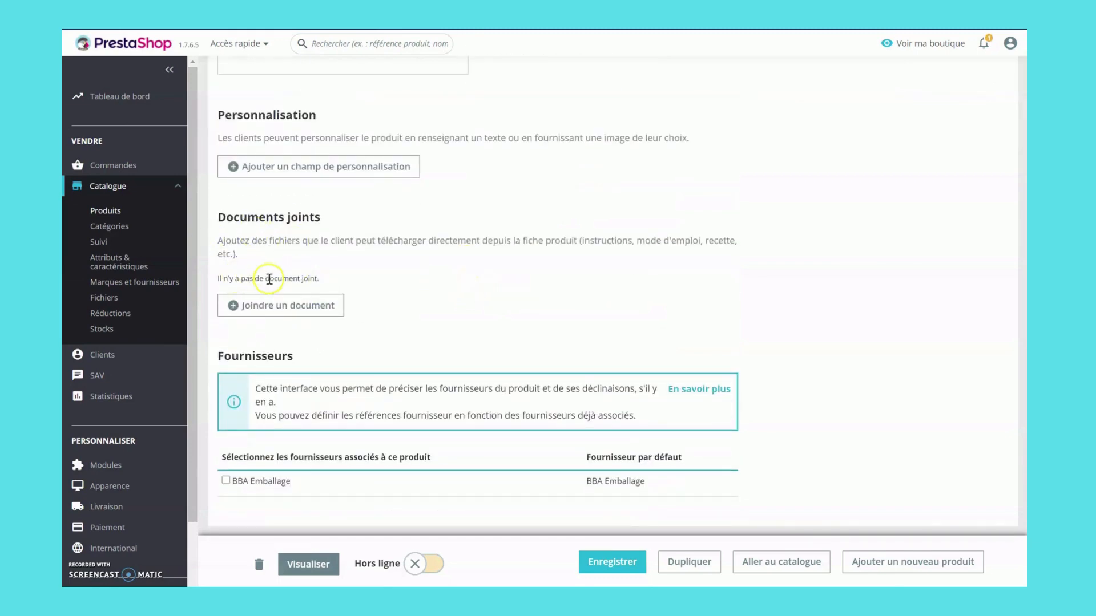
Associate the supplier BBA Emballage with the product, leaving the supplier references of the combinations empty, and save the product
click(226, 481)
scroll(238, 329, down, 1)
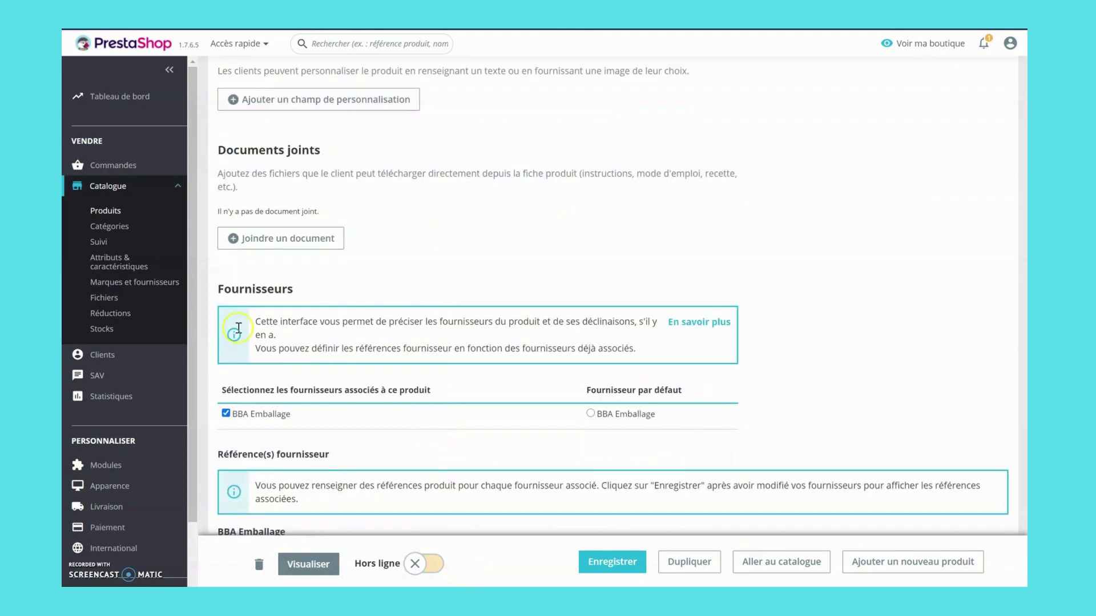
scroll(337, 399, down, 5)
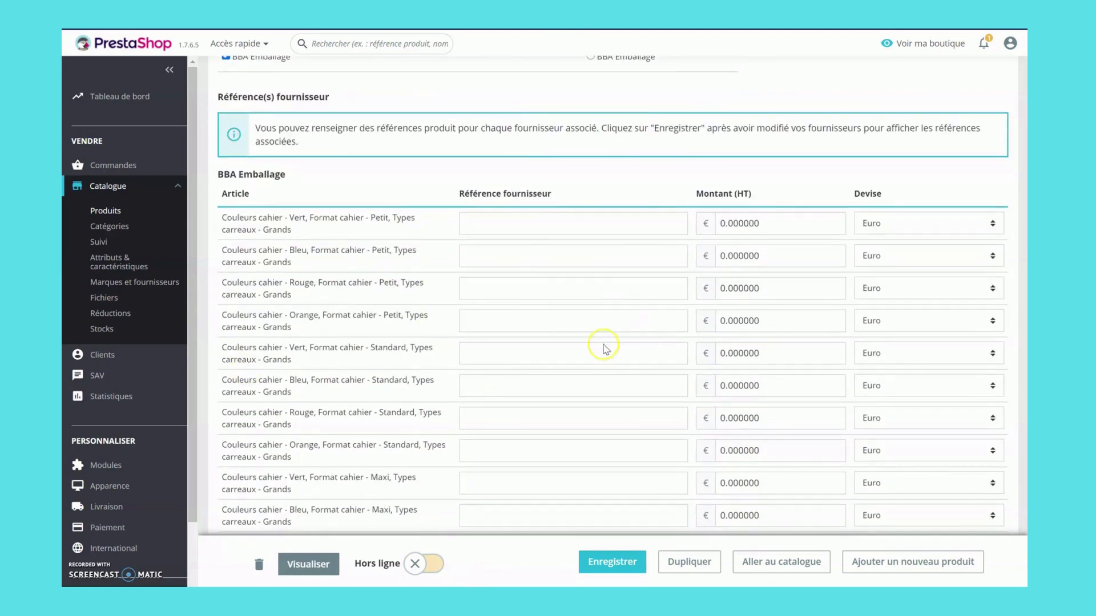
scroll(605, 348, down, 5)
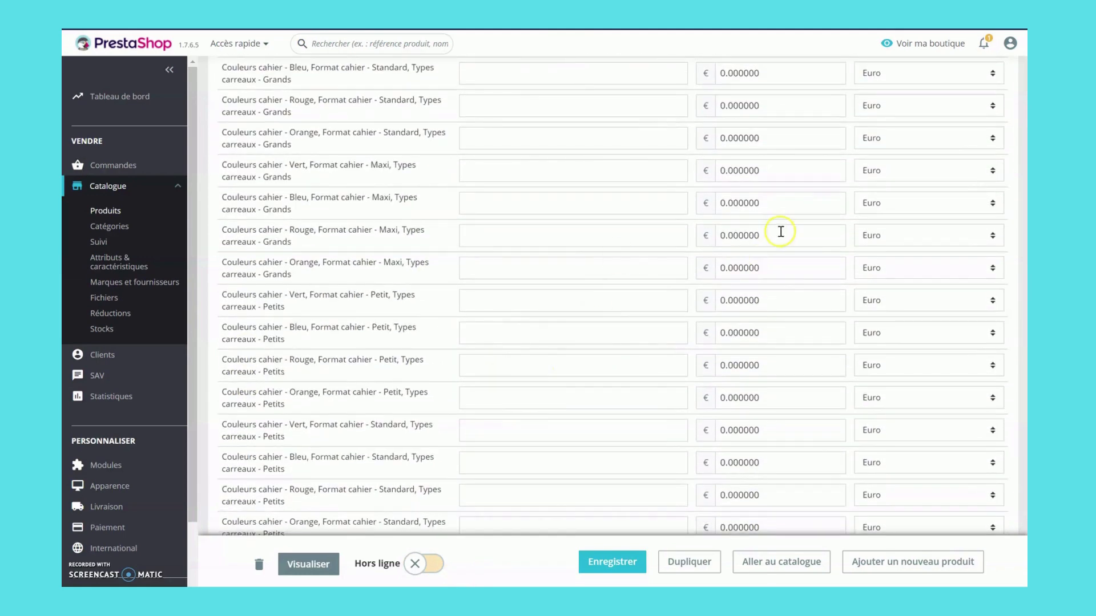
scroll(635, 335, down, 3)
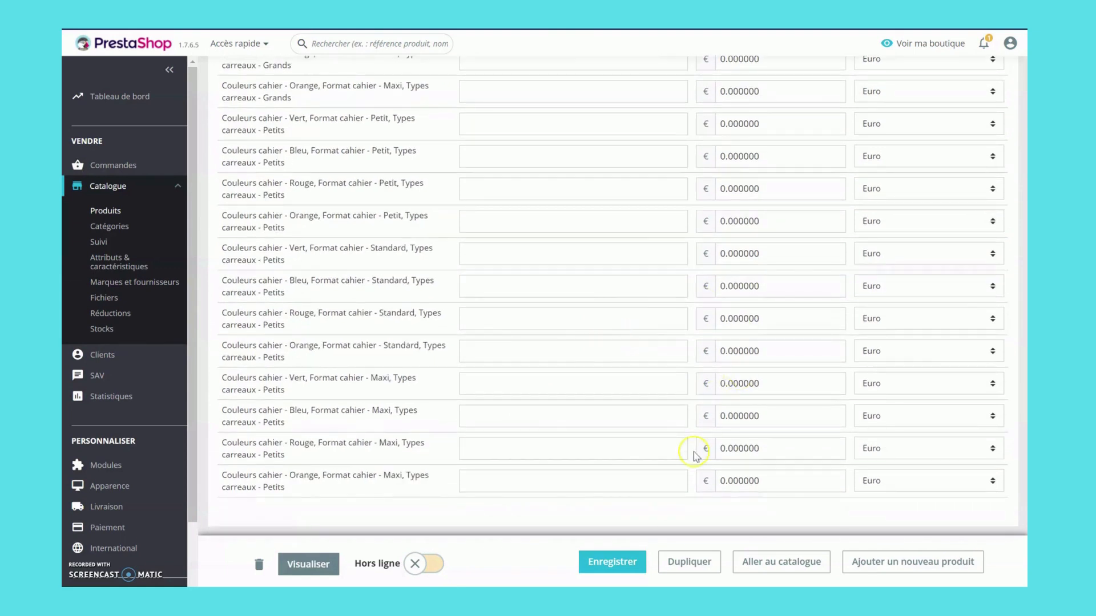
click(609, 564)
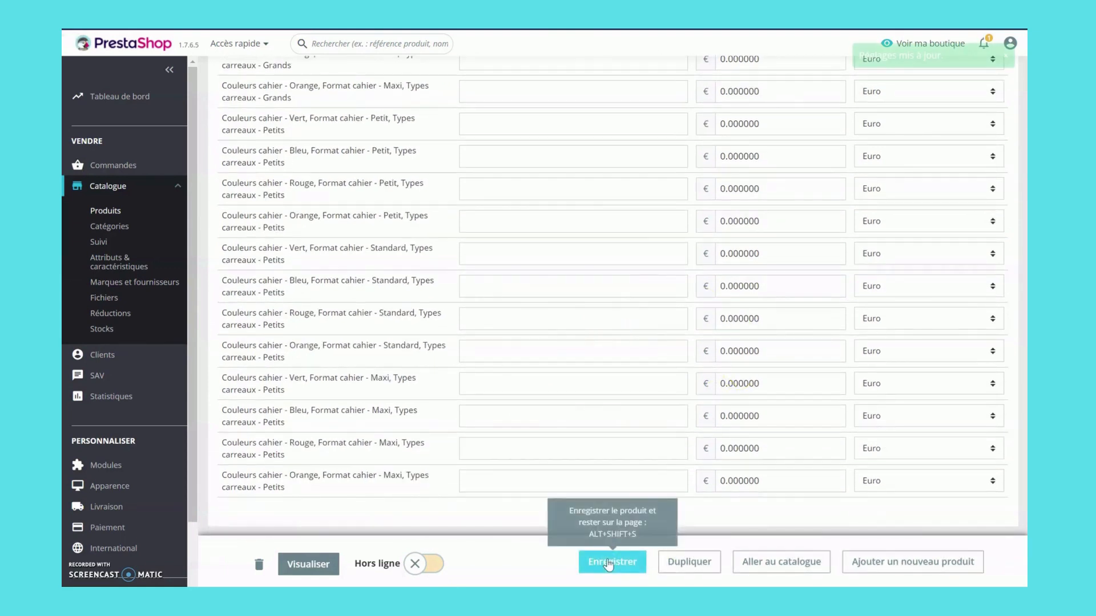
Put the product online and open its preview in the shop
click(432, 568)
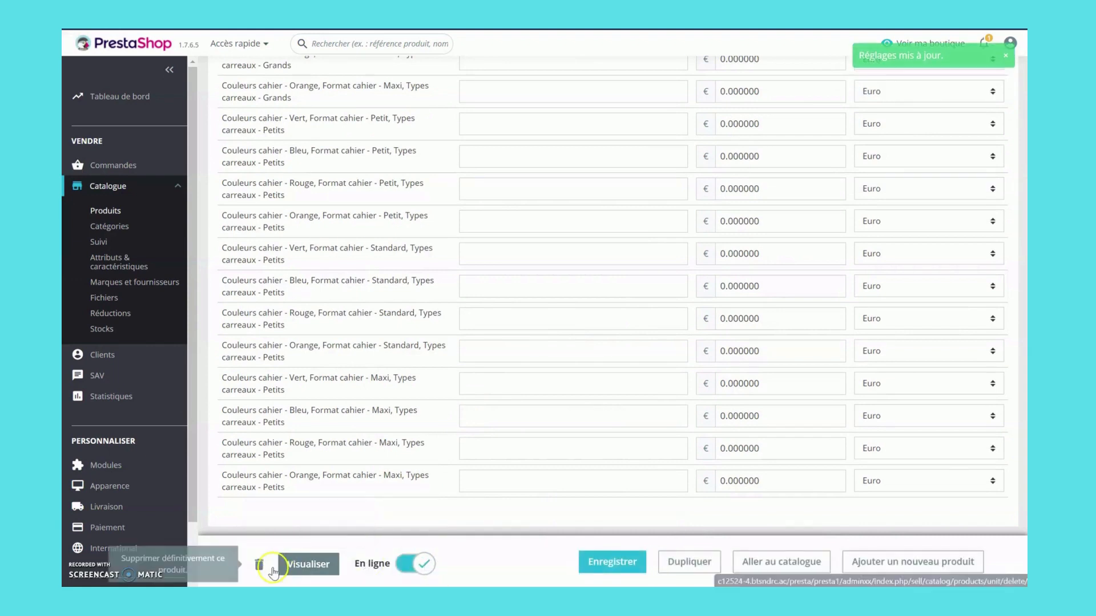
click(308, 563)
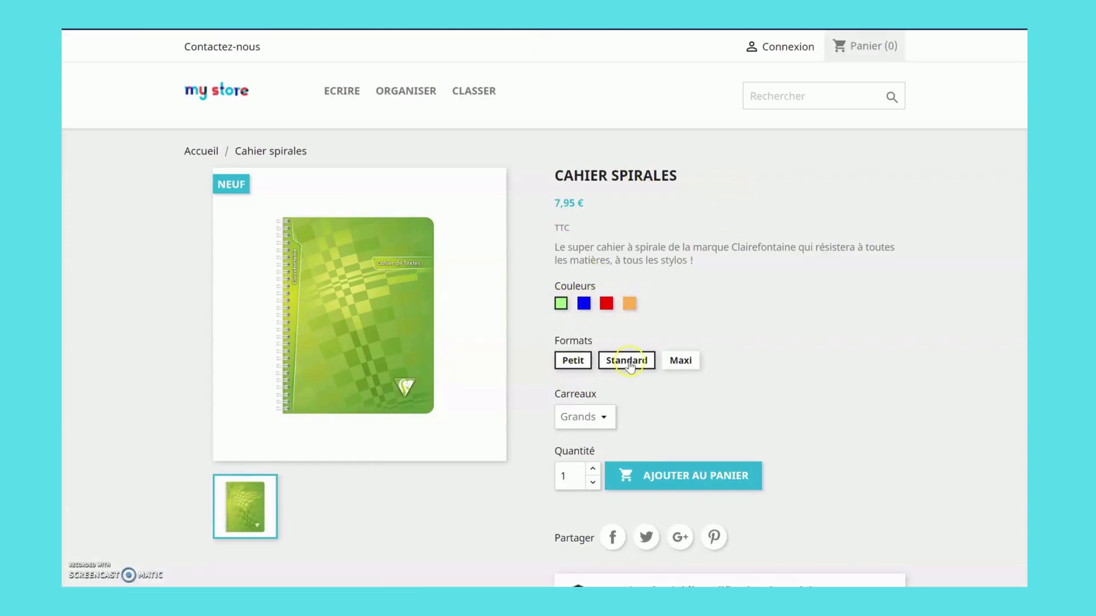
Examine the colour, format and Carreaux choices on the Cahier spirales shop page
click(579, 421)
click(702, 405)
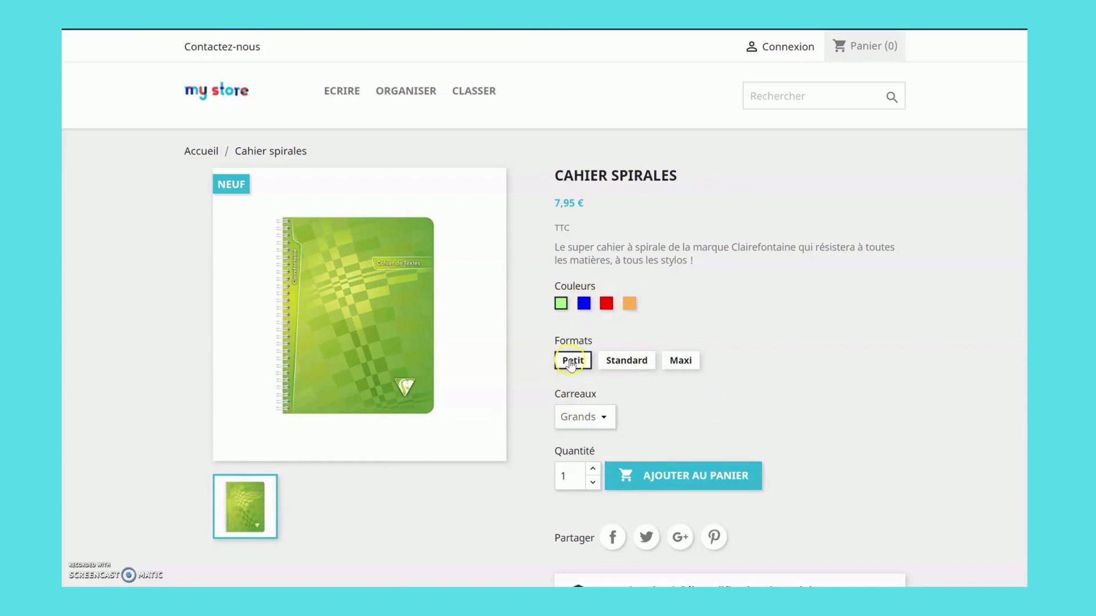
click(579, 417)
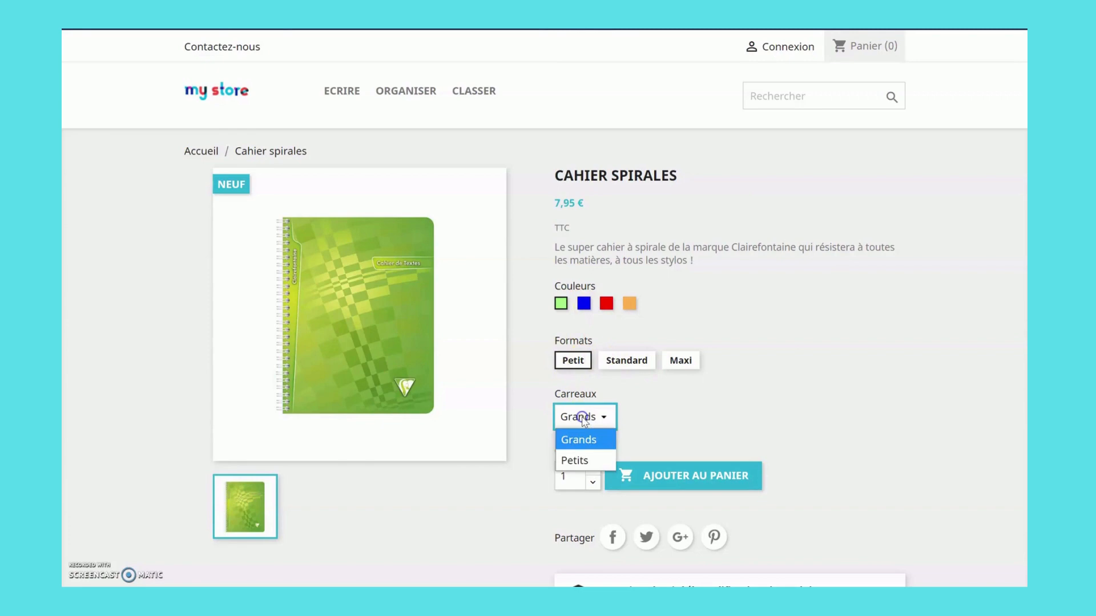
click(580, 459)
scroll(715, 432, down, 5)
scroll(684, 354, up, 5)
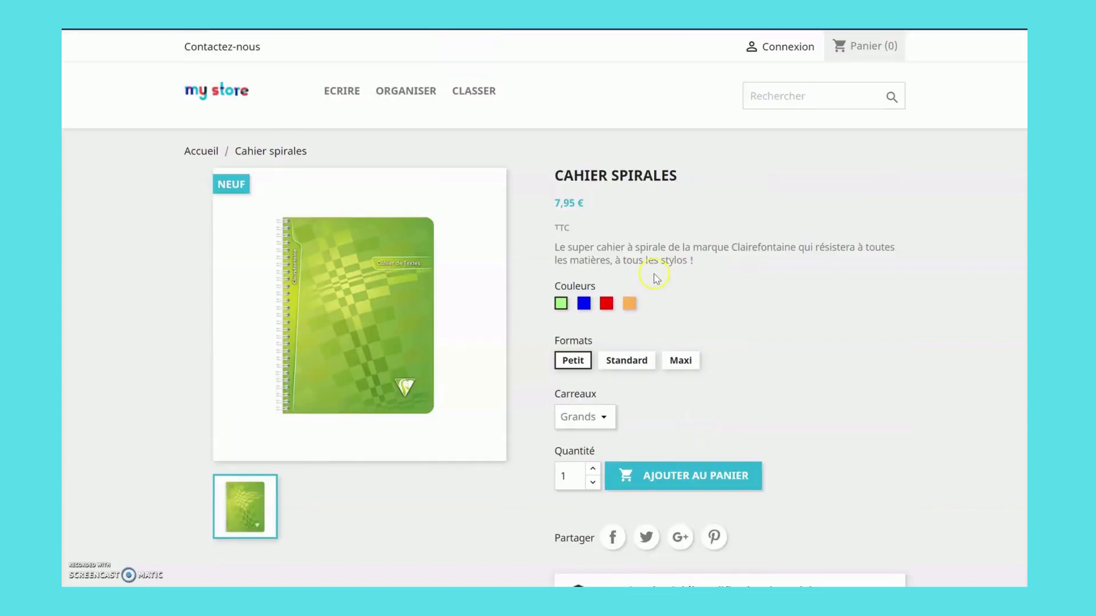
Review the summary, the full description and the product details on the shop page
drag(712, 264, 552, 251)
scroll(684, 350, down, 8)
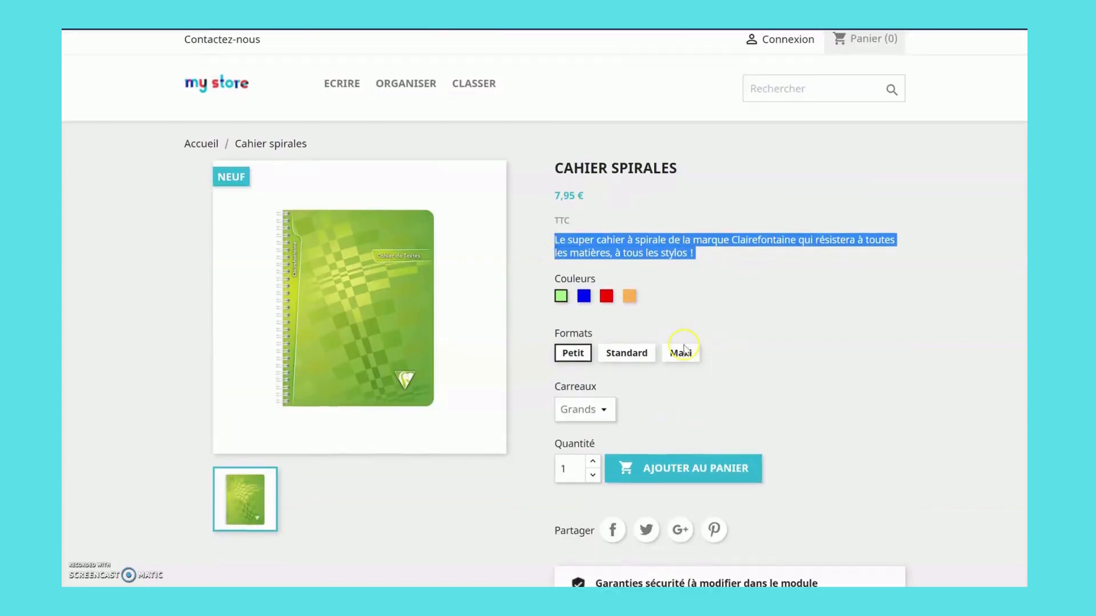
scroll(690, 355, up, 1)
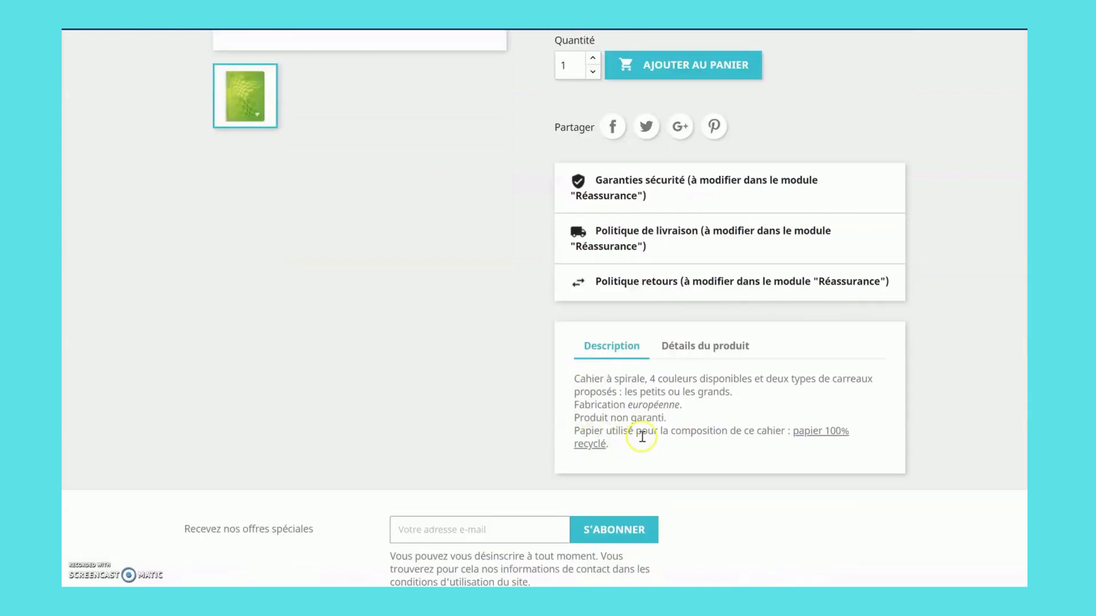
click(687, 352)
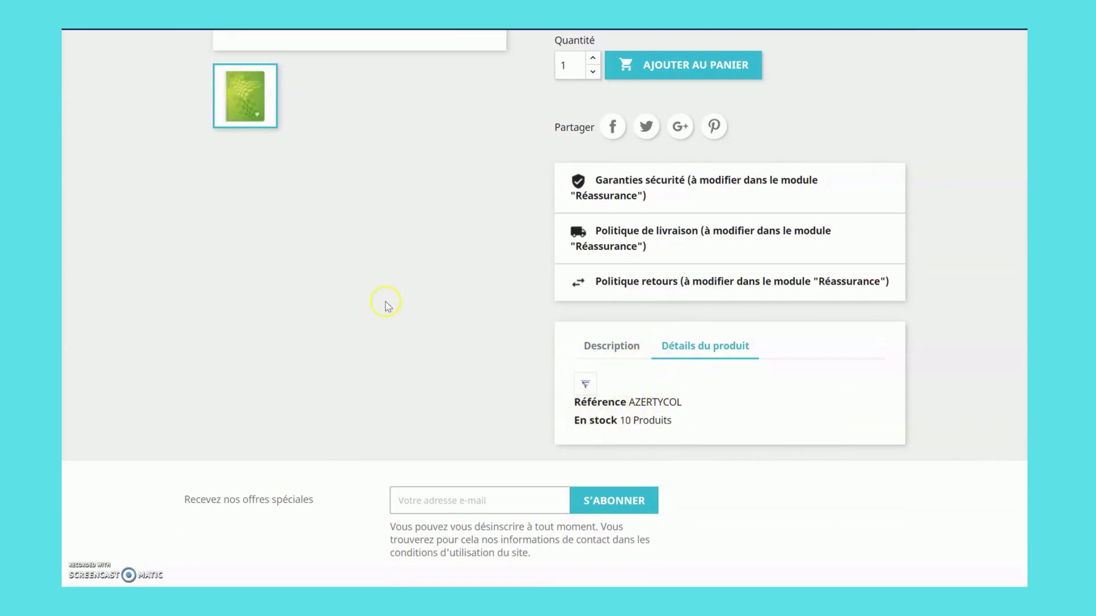
Return to the back office and open the catalogue's product list
scroll(385, 307, up, 7)
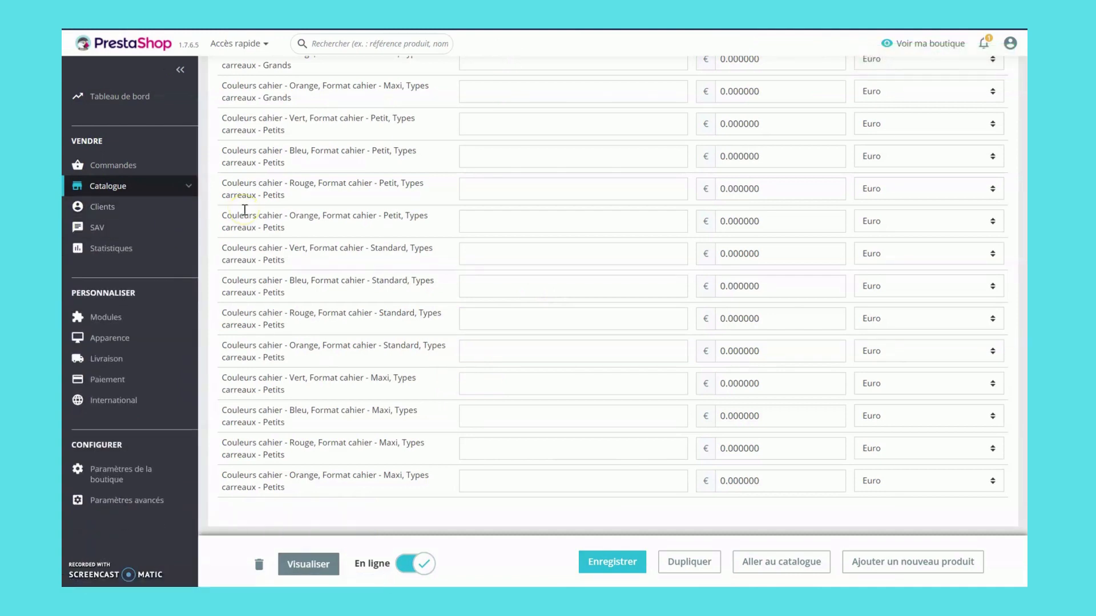
mouse_move(100, 186)
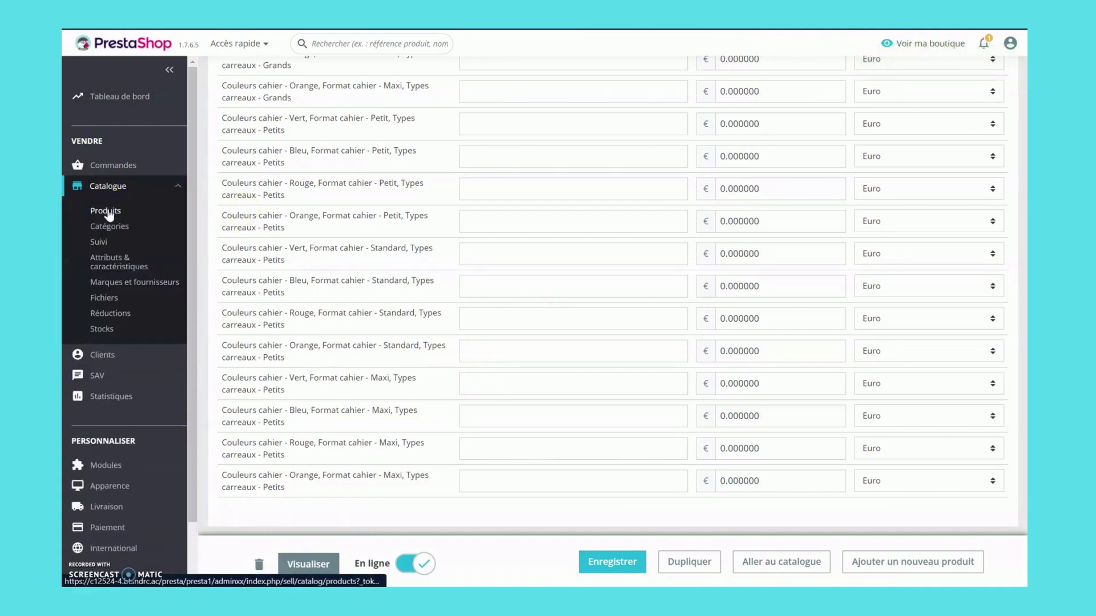
click(106, 211)
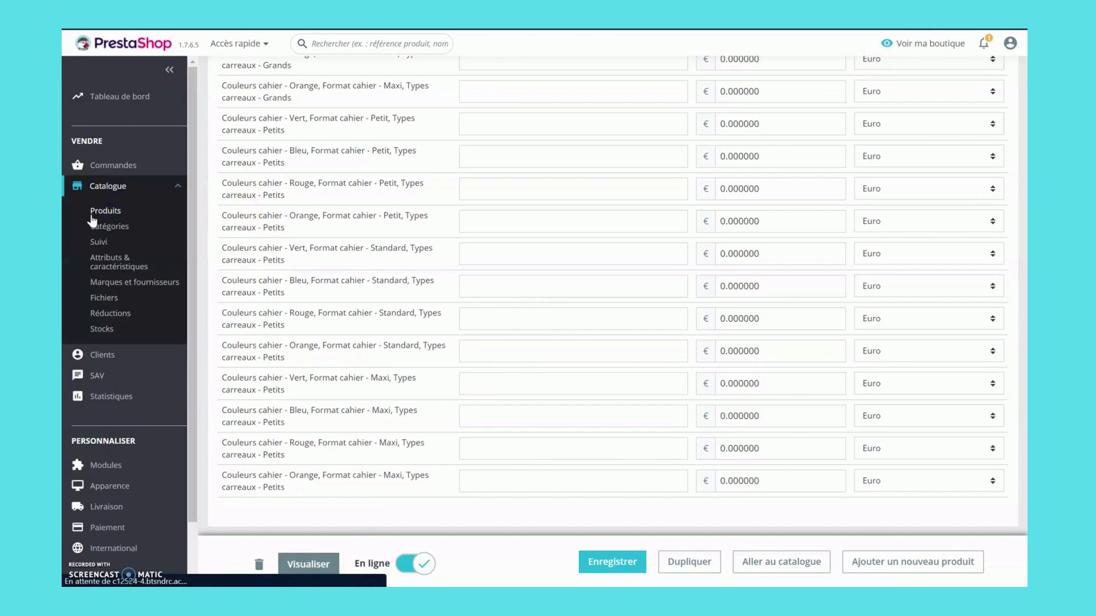